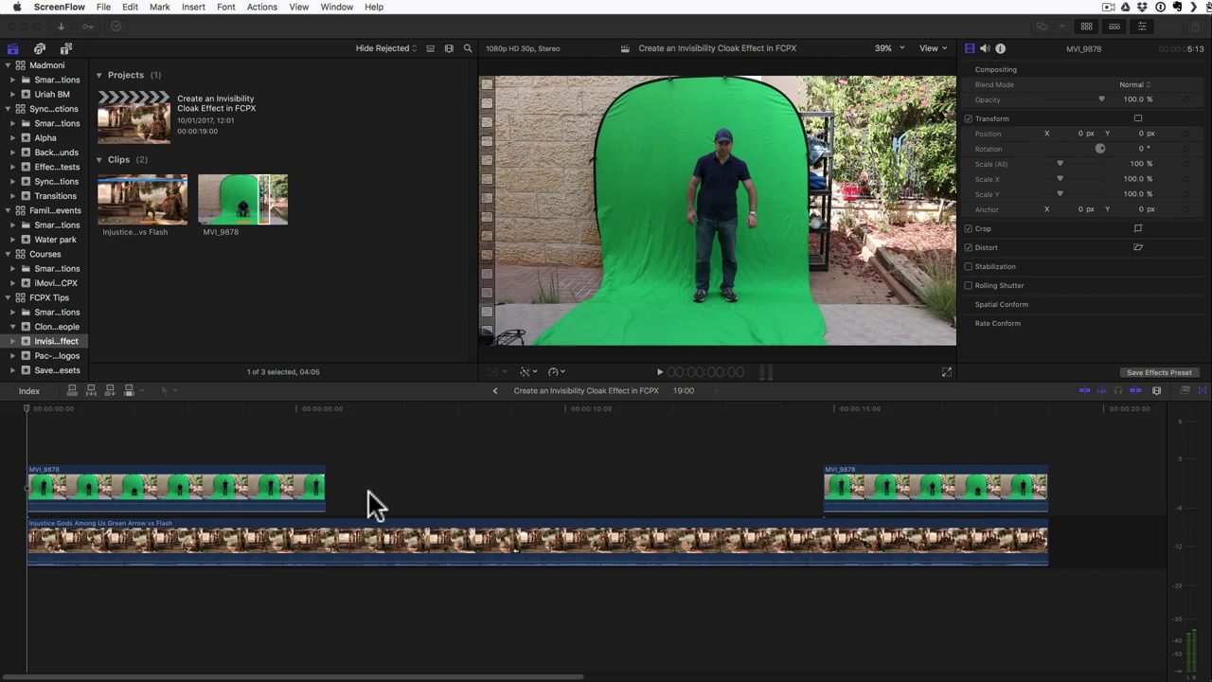
- Play through the game footage and both green-screen clips to review them
{"action": "left_click", "coordinate": [151, 540]}
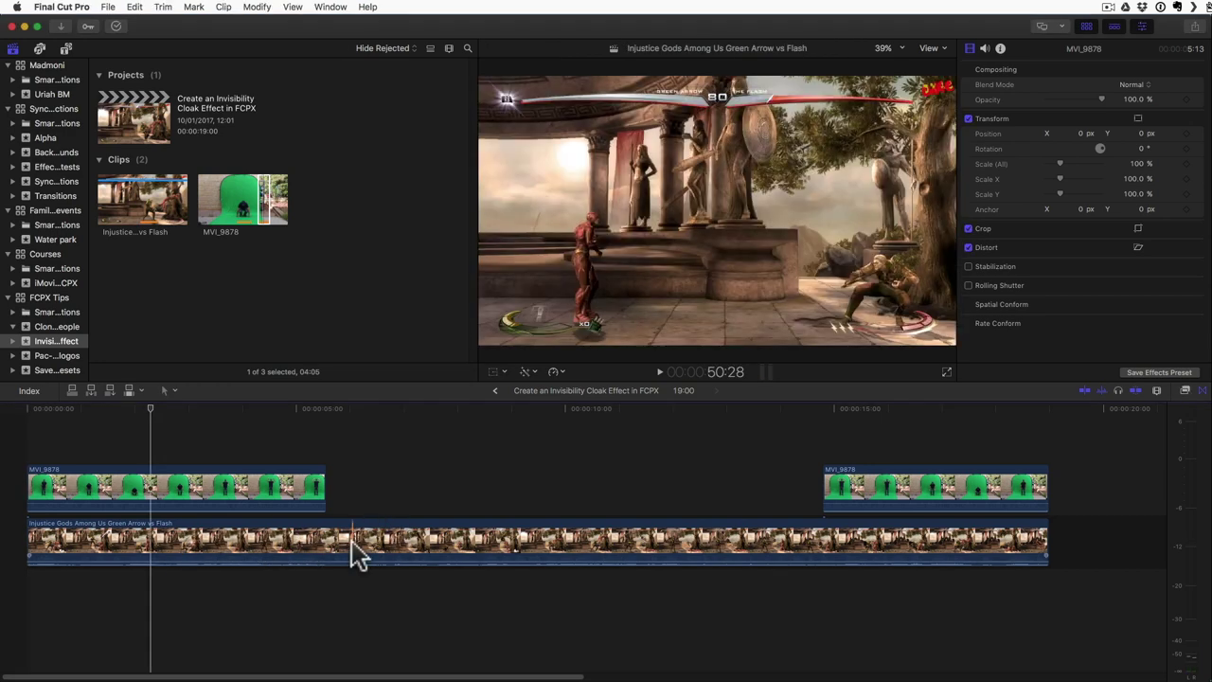
{"action": "left_click", "coordinate": [368, 487]}
{"action": "key", "text": "space"}
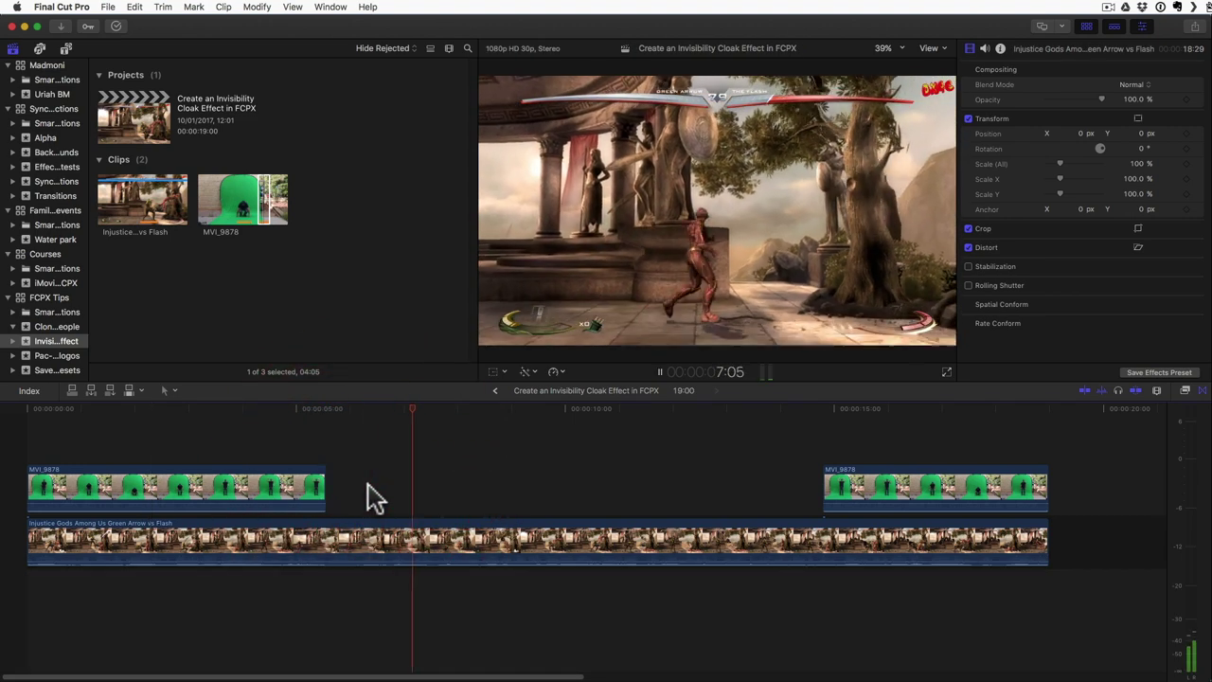
{"action": "key", "text": "space"}
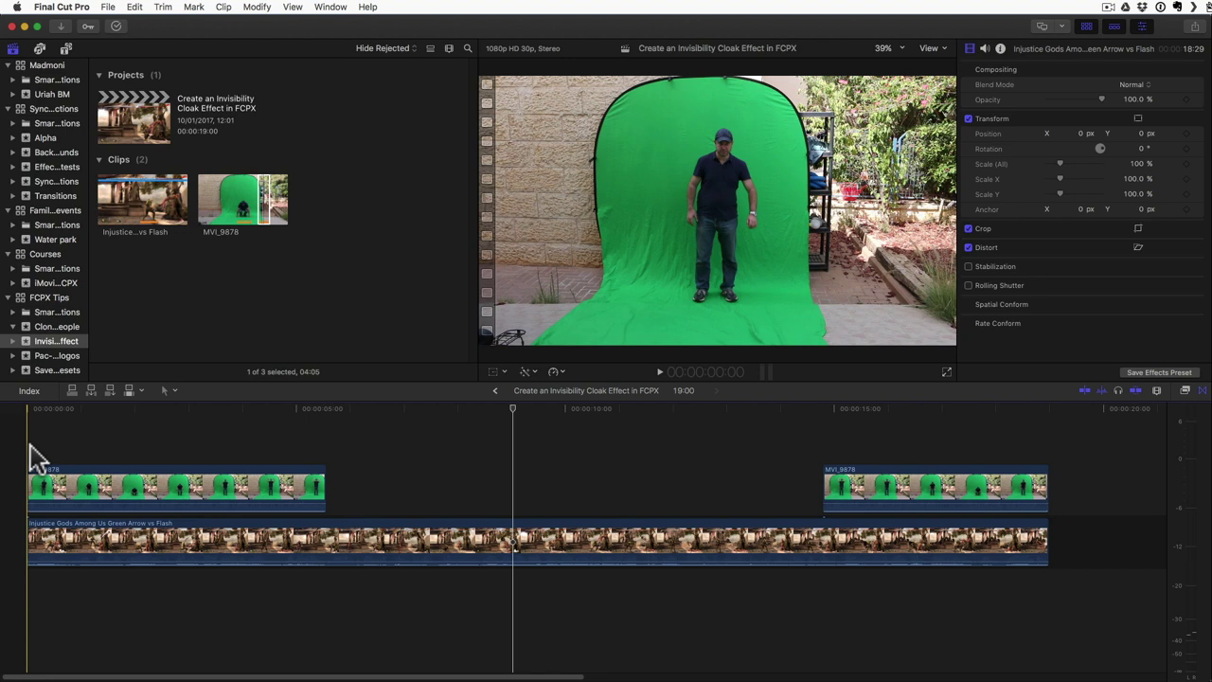
{"action": "key", "text": "space"}
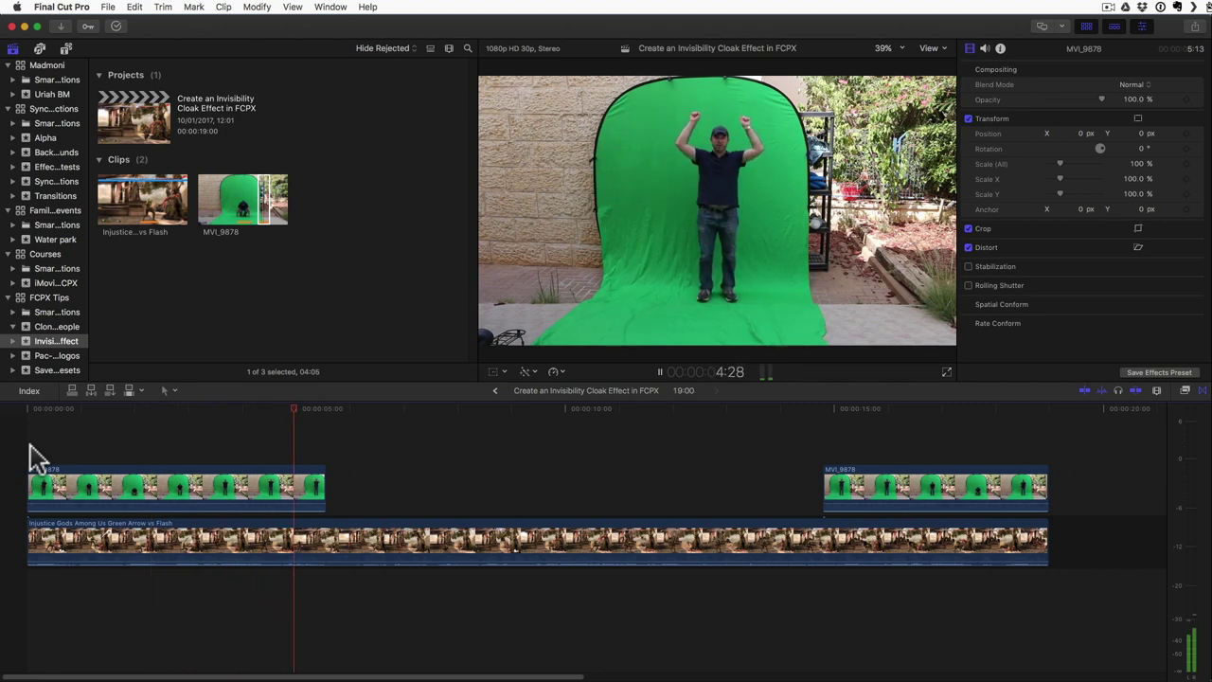
{"action": "key", "text": "space"}
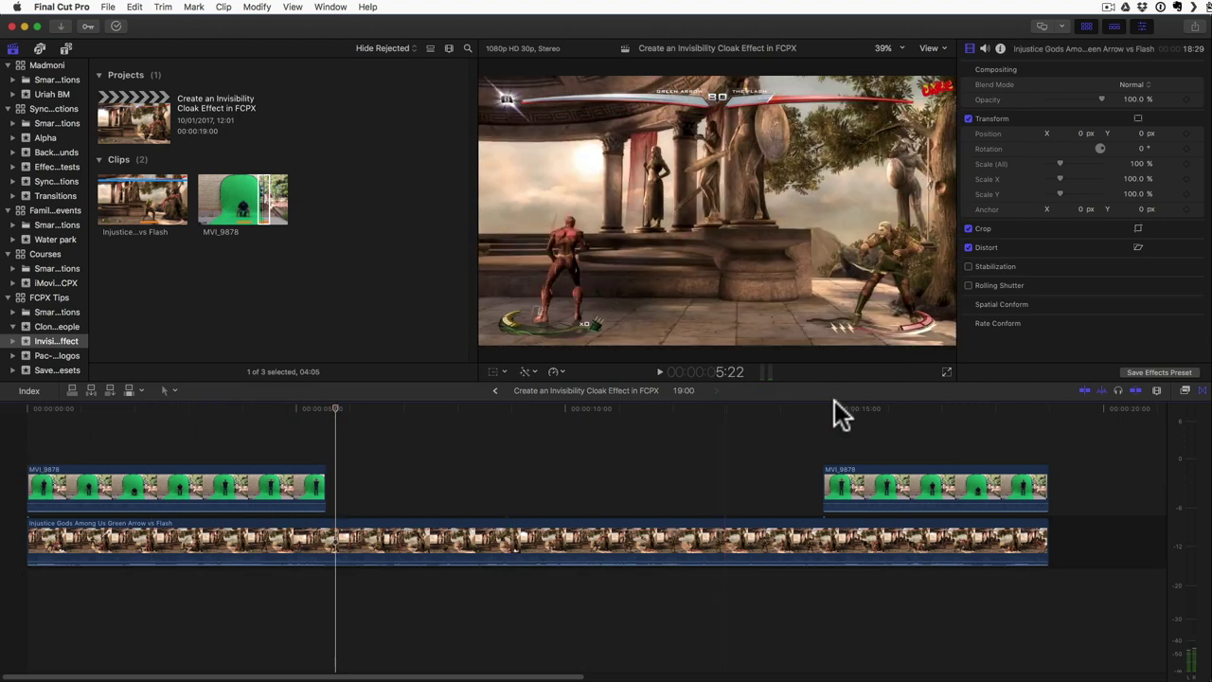
{"action": "key", "text": "space"}
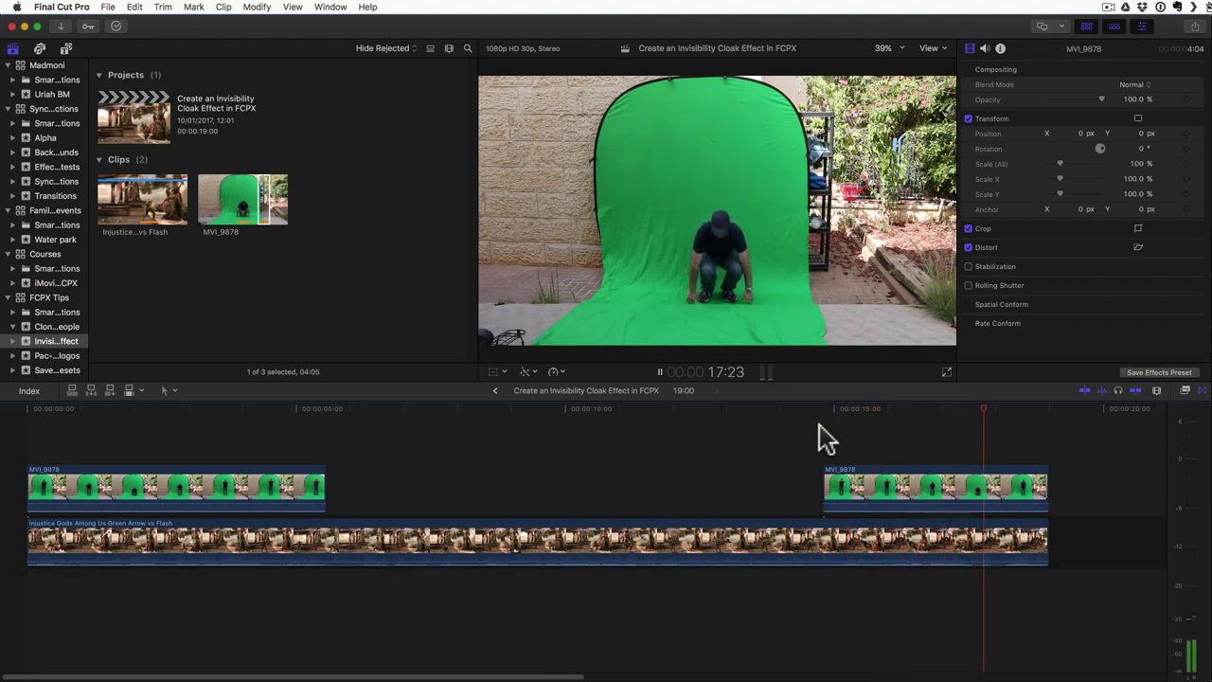
{"action": "key", "text": "space"}
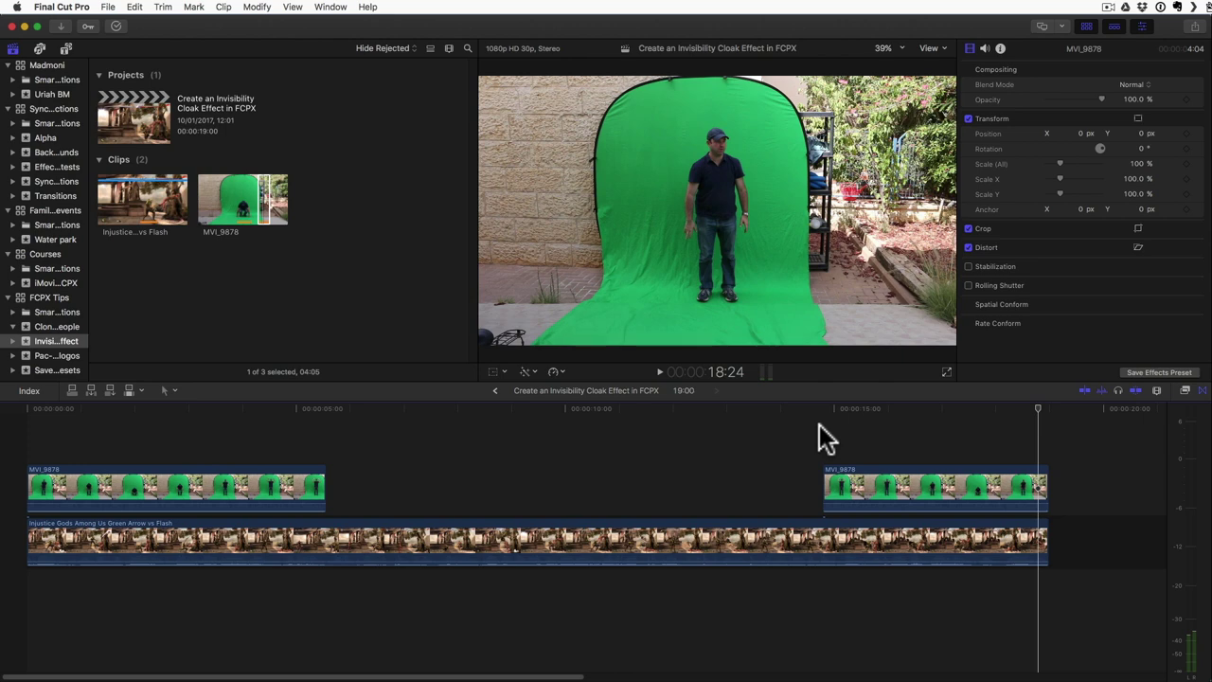
- Apply the RS Green screen effect to the first MVI_9878 clip
{"action": "left_click", "coordinate": [1186, 390]}
{"action": "scroll", "coordinate": [948, 559], "scroll_direction": "down", "scroll_amount": 5}
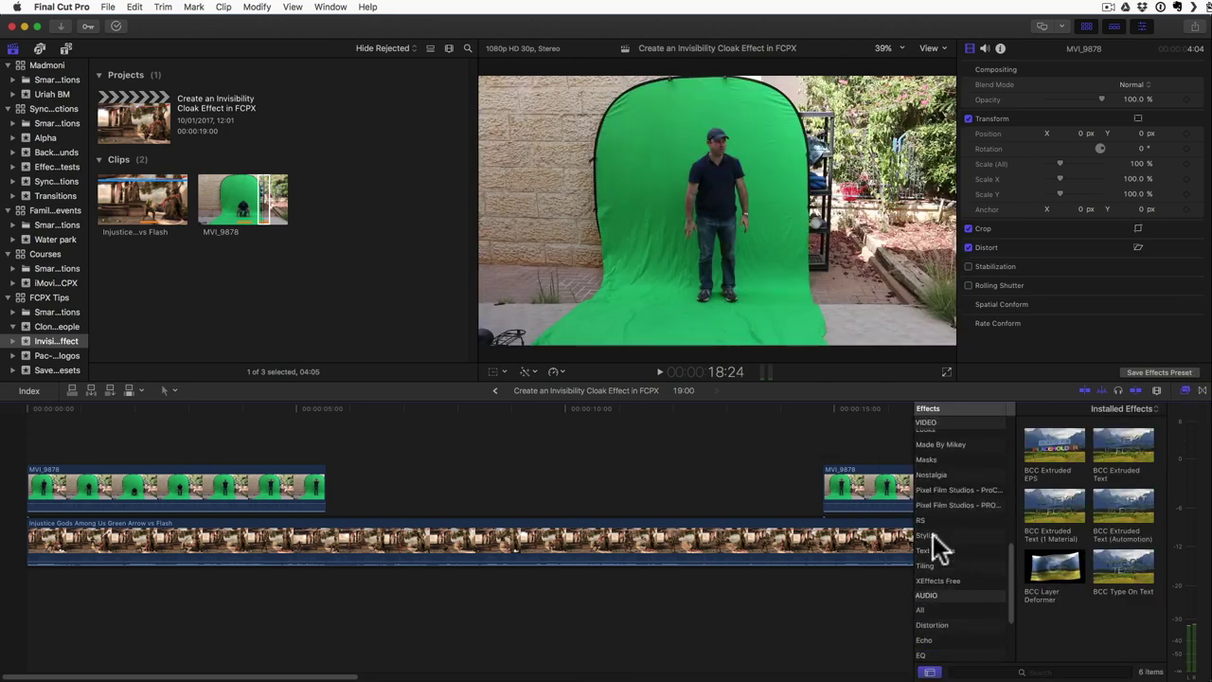
{"action": "left_click", "coordinate": [927, 521]}
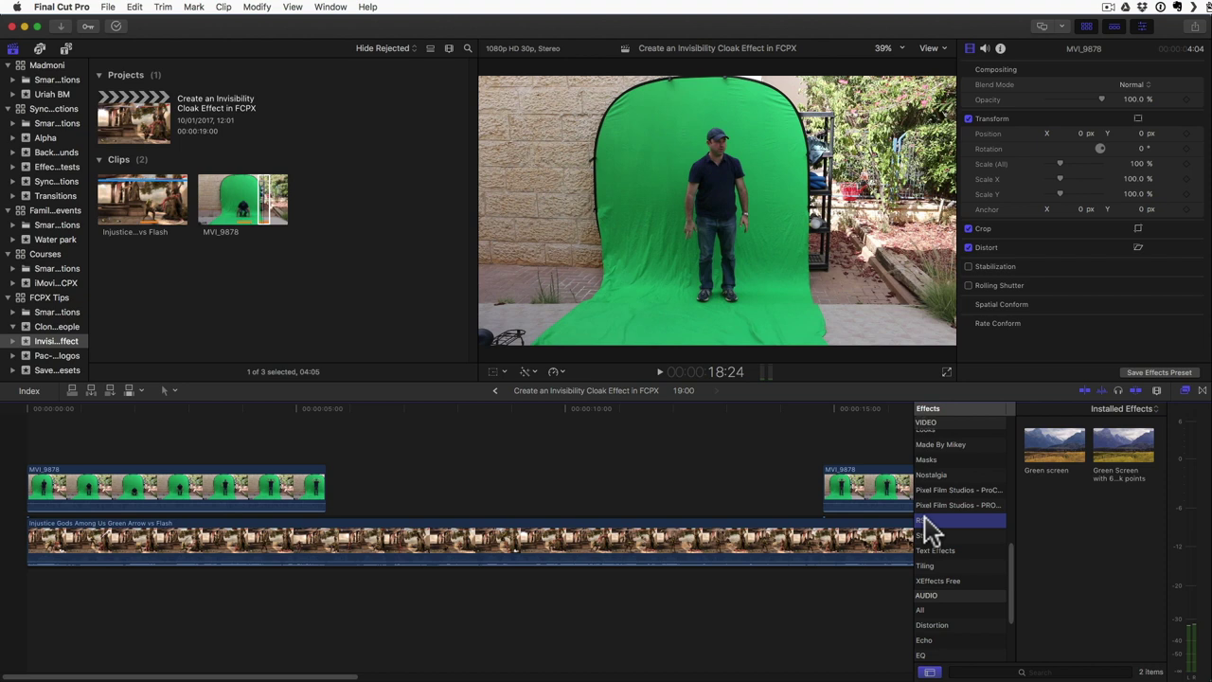
{"action": "left_click", "coordinate": [1053, 451]}
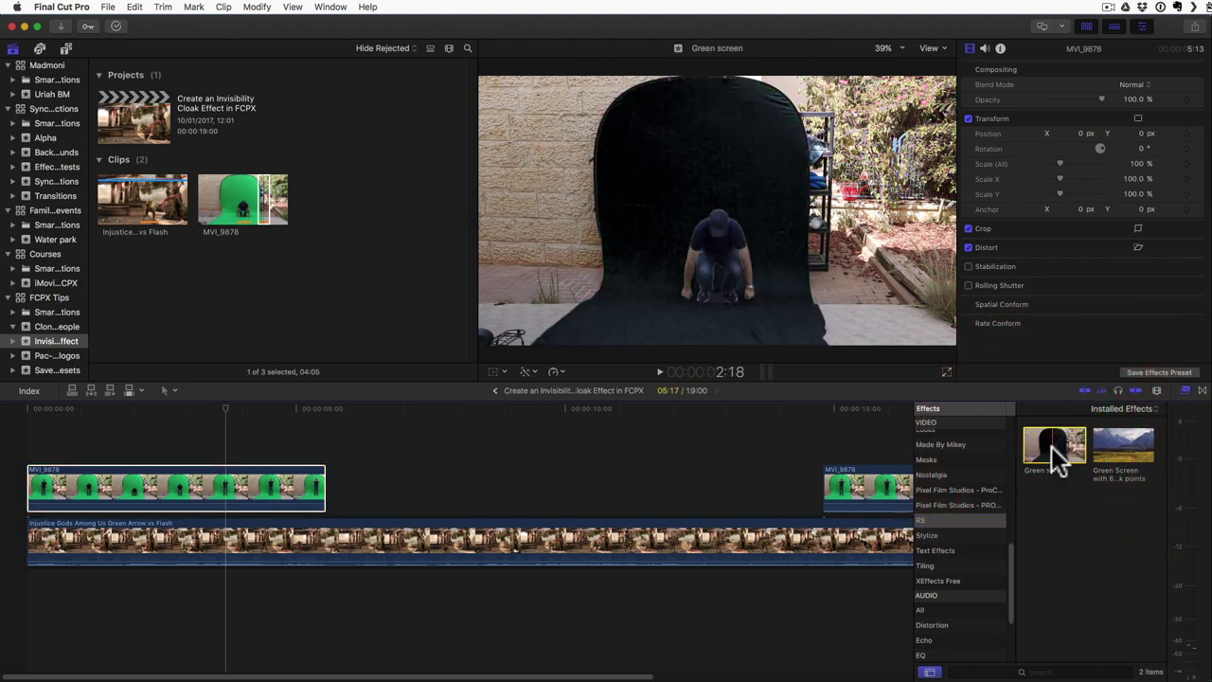
{"action": "left_click_drag", "start_coordinate": [1052, 446], "coordinate": [203, 492]}
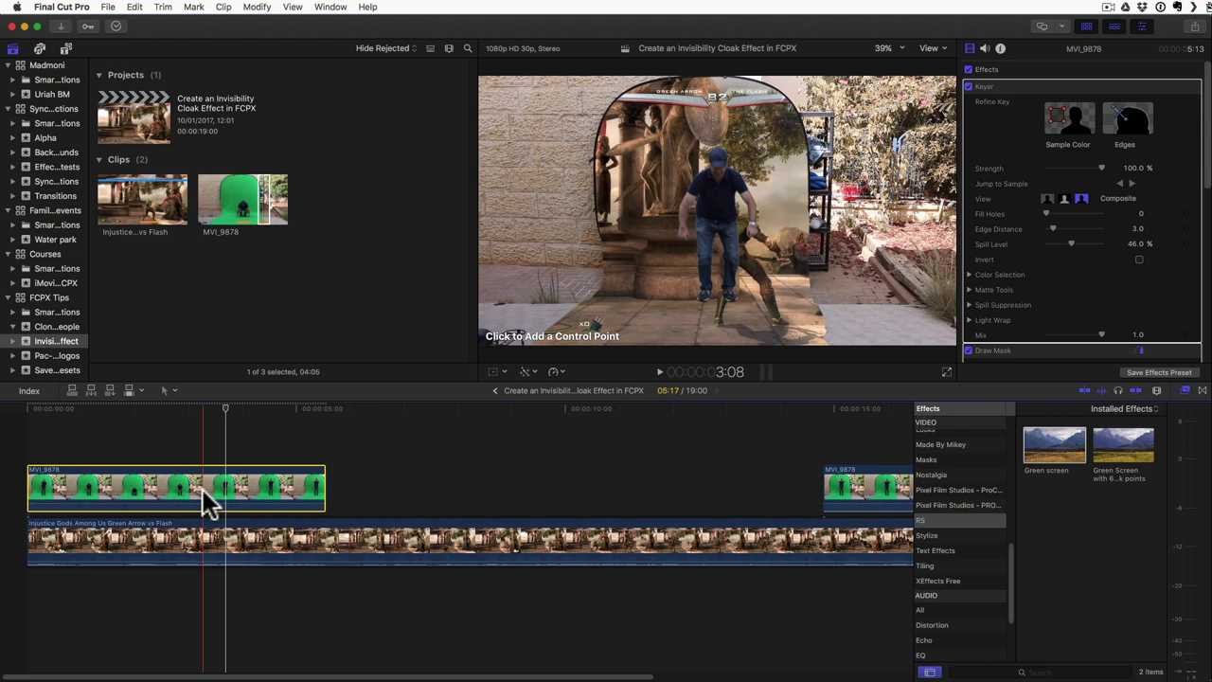
- Draw a closed mask around the arch and sample the colour beside the man to refine the key
{"action": "left_click", "coordinate": [540, 352]}
{"action": "left_click", "coordinate": [614, 288]}
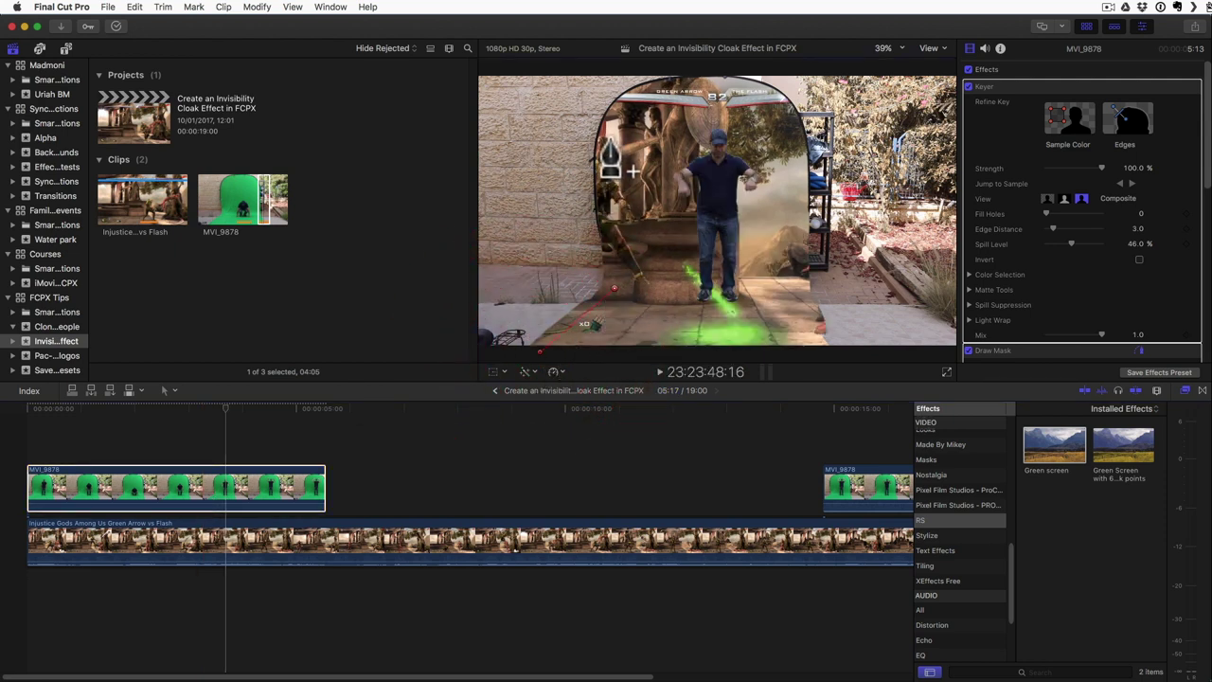
{"action": "left_click", "coordinate": [607, 140]}
{"action": "left_click", "coordinate": [647, 97]}
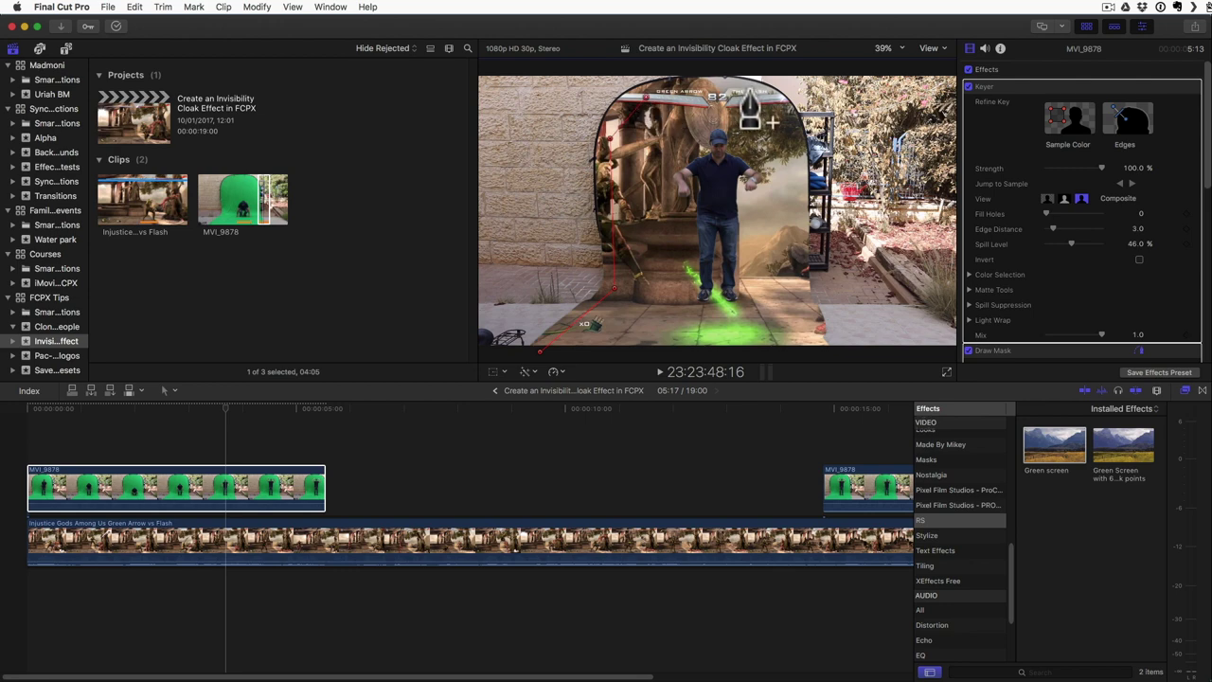
{"action": "left_click", "coordinate": [750, 91]}
{"action": "left_click", "coordinate": [791, 128]}
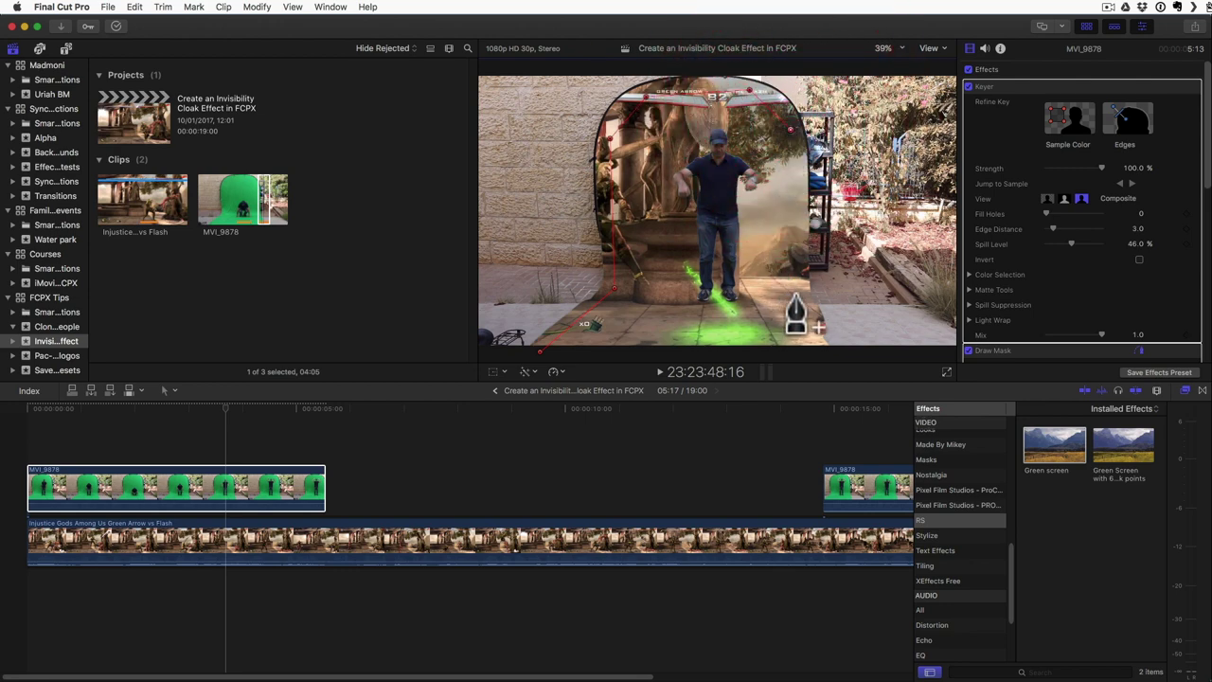
{"action": "left_click", "coordinate": [798, 293]}
{"action": "left_click", "coordinate": [815, 357]}
{"action": "left_click", "coordinate": [541, 353]}
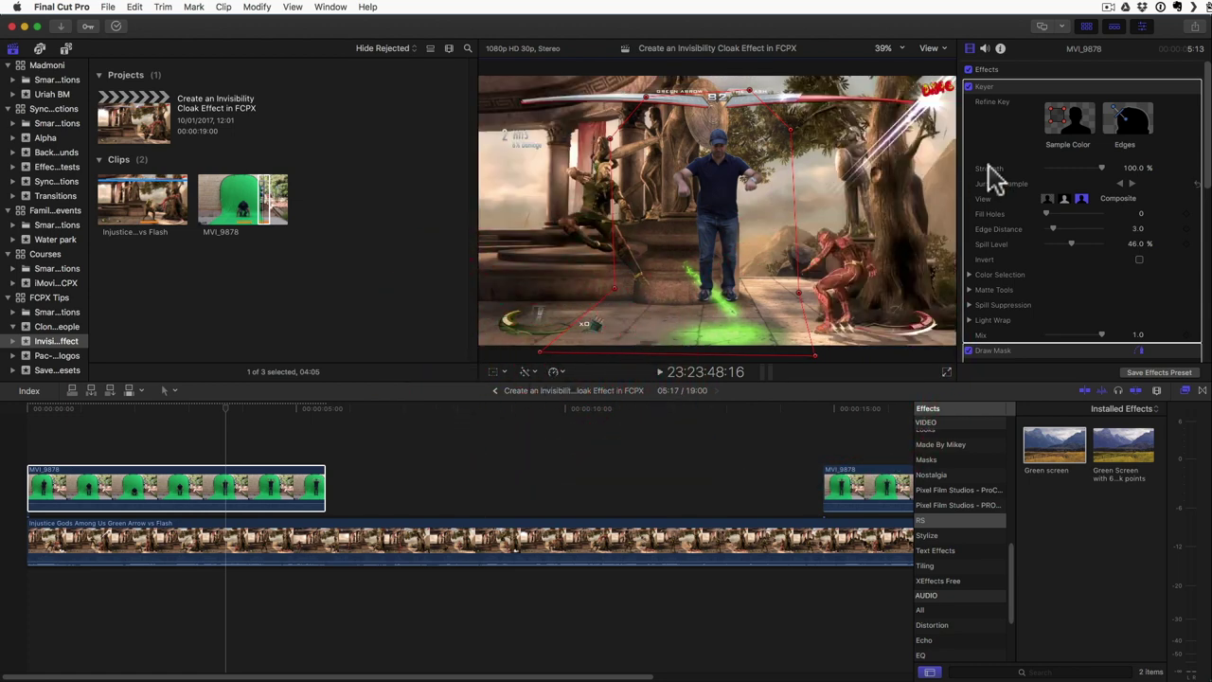
{"action": "left_click", "coordinate": [1060, 131]}
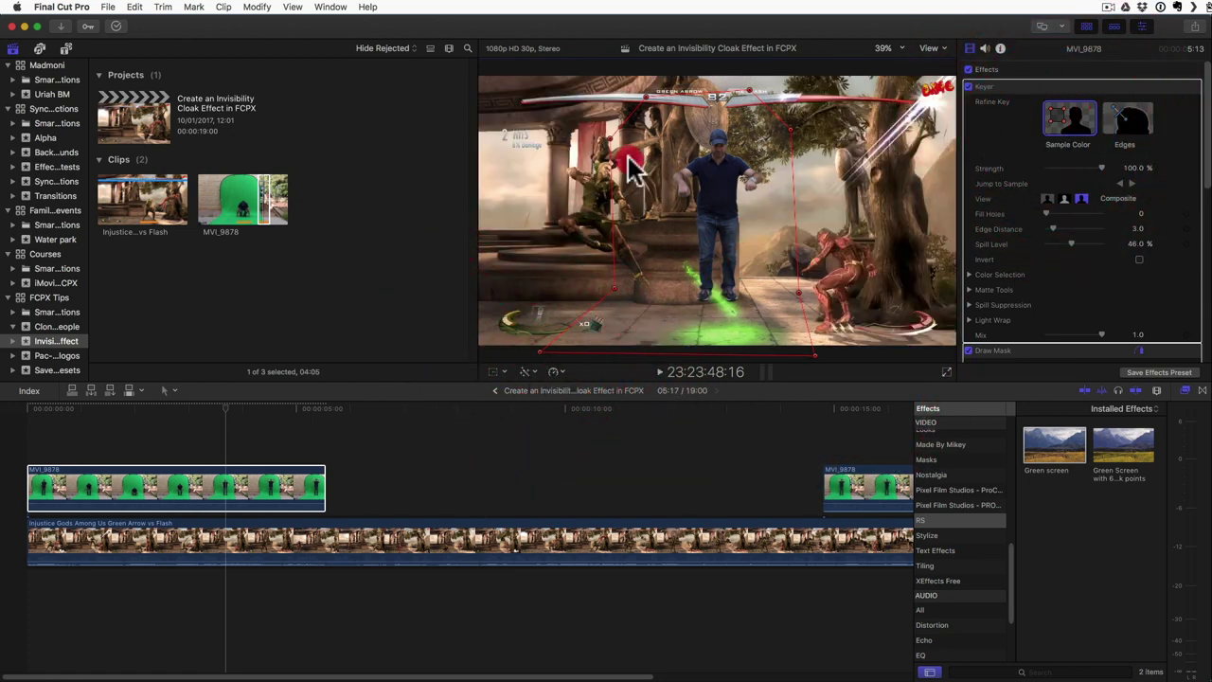
{"action": "left_click_drag", "start_coordinate": [628, 158], "coordinate": [663, 350]}
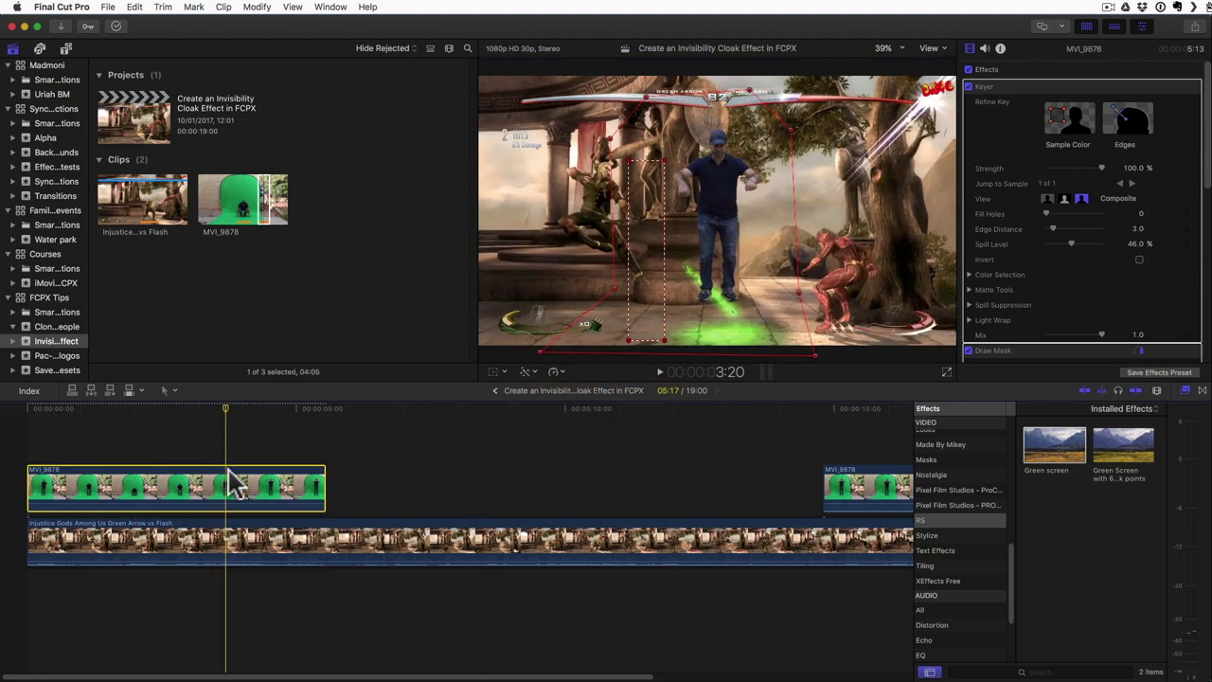
- Scale the first MVI_9878 clip to 69% and lower it to Position Y -227.4 px
{"action": "scroll", "coordinate": [1045, 243], "scroll_direction": "down", "scroll_amount": 6}
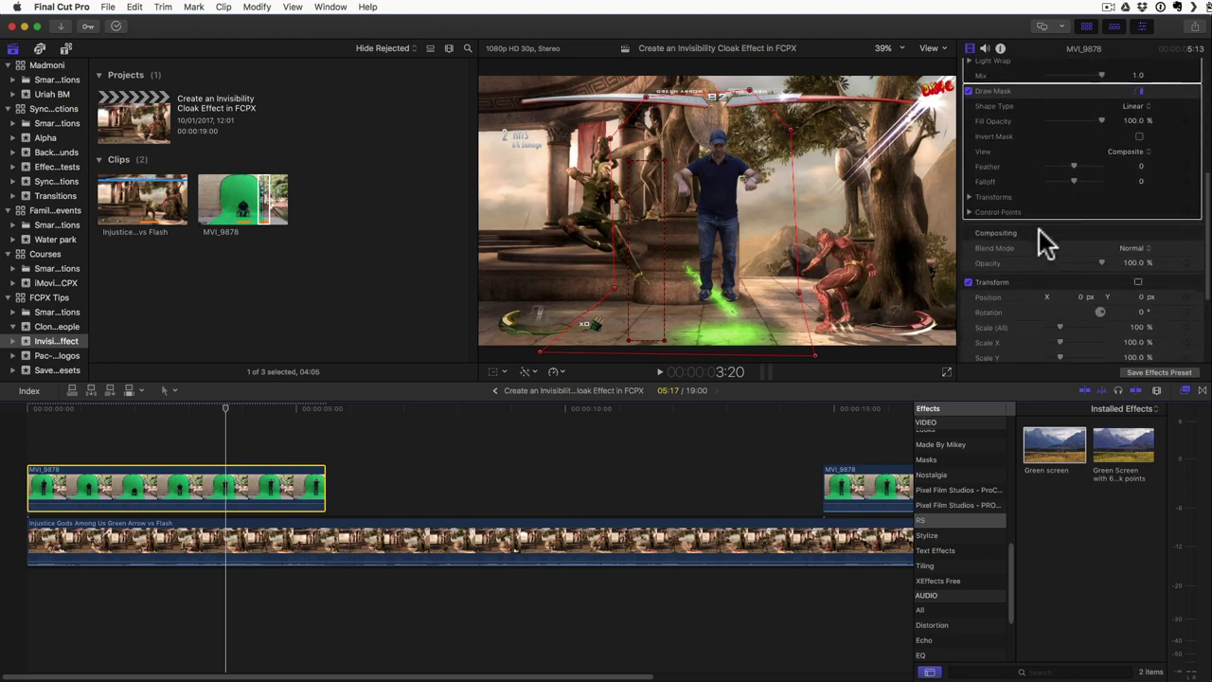
{"action": "scroll", "coordinate": [1143, 285], "scroll_direction": "down", "scroll_amount": 2}
{"action": "left_click_drag", "start_coordinate": [1143, 286], "coordinate": [1122, 389]}
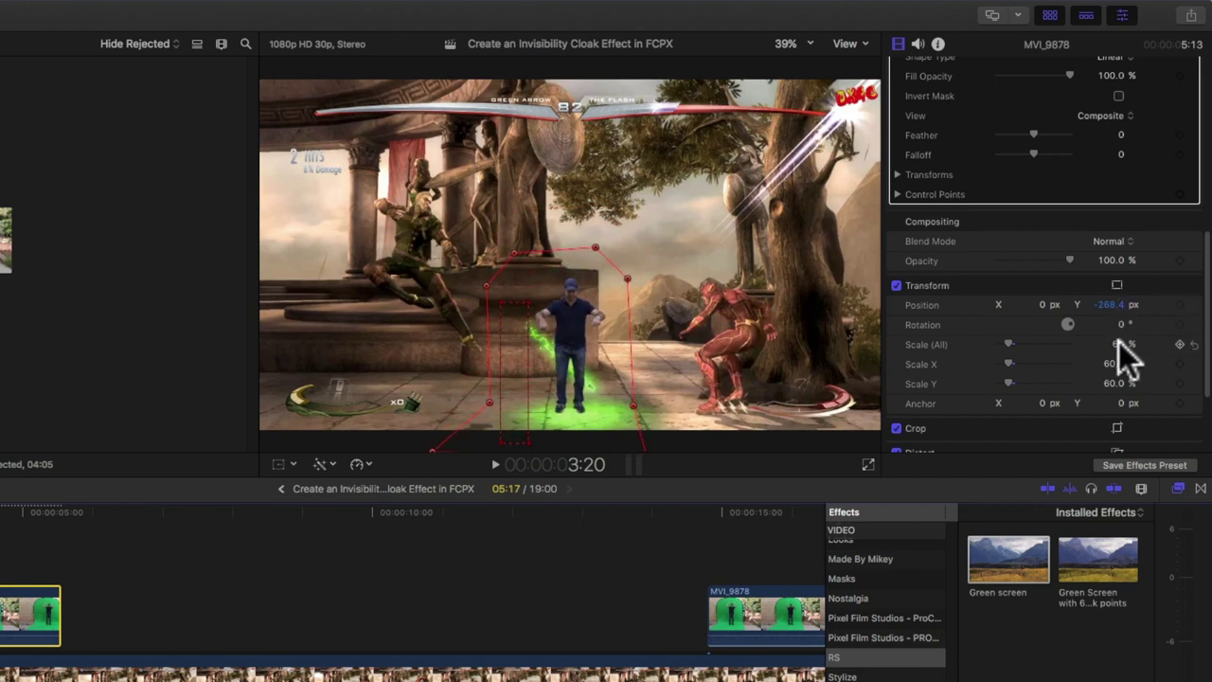
{"action": "left_click_drag", "start_coordinate": [1119, 341], "coordinate": [1108, 301]}
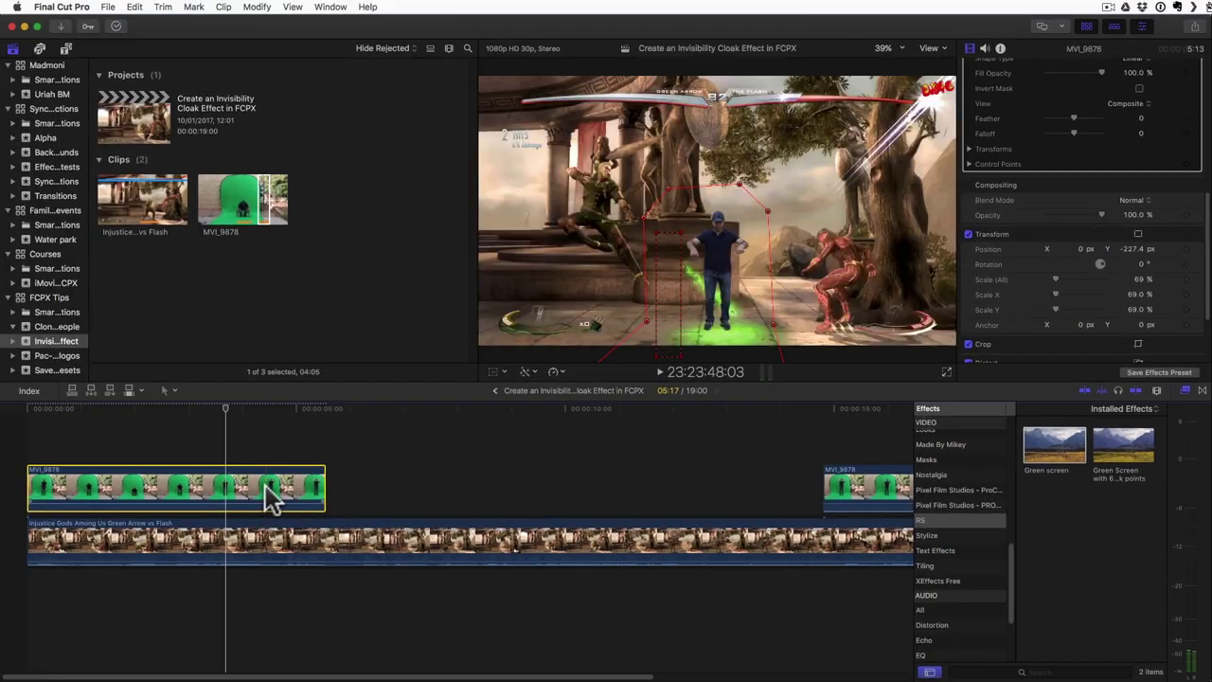
- Paste the first clip's Keyer, Draw Mask, Position and Scale onto the second MVI_9878 clip
{"action": "key", "text": "super+c"}
{"action": "scroll", "coordinate": [271, 495], "scroll_direction": "right", "scroll_amount": 5}
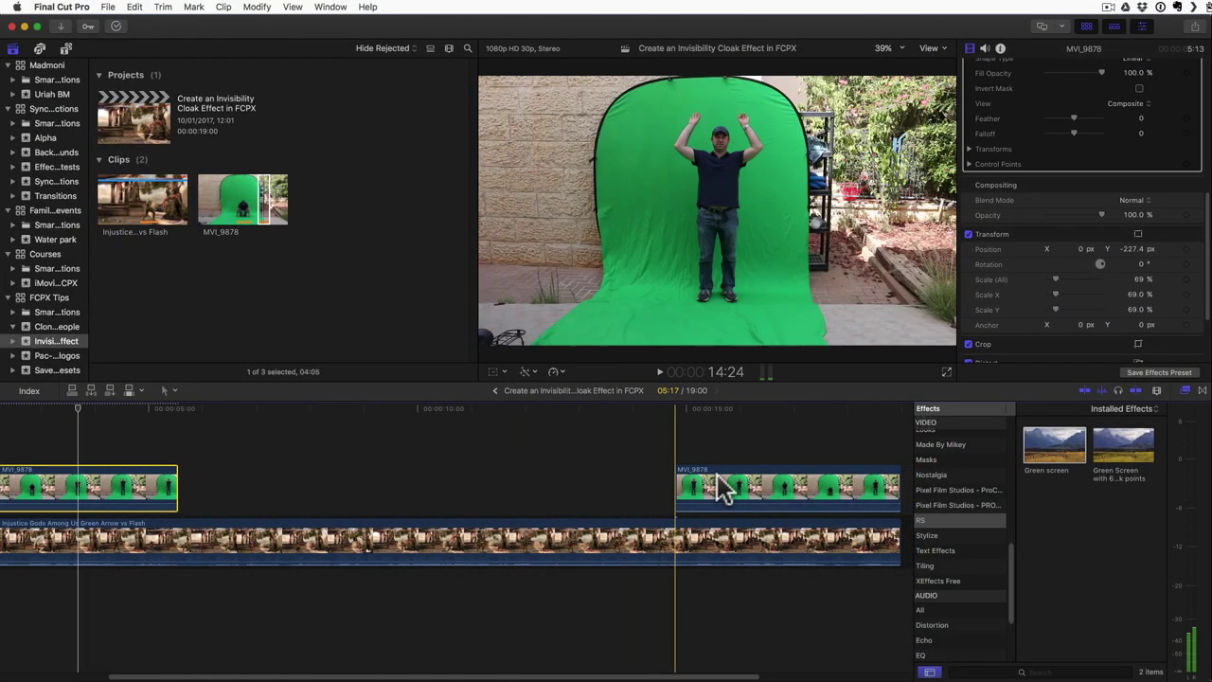
{"action": "left_click", "coordinate": [737, 494]}
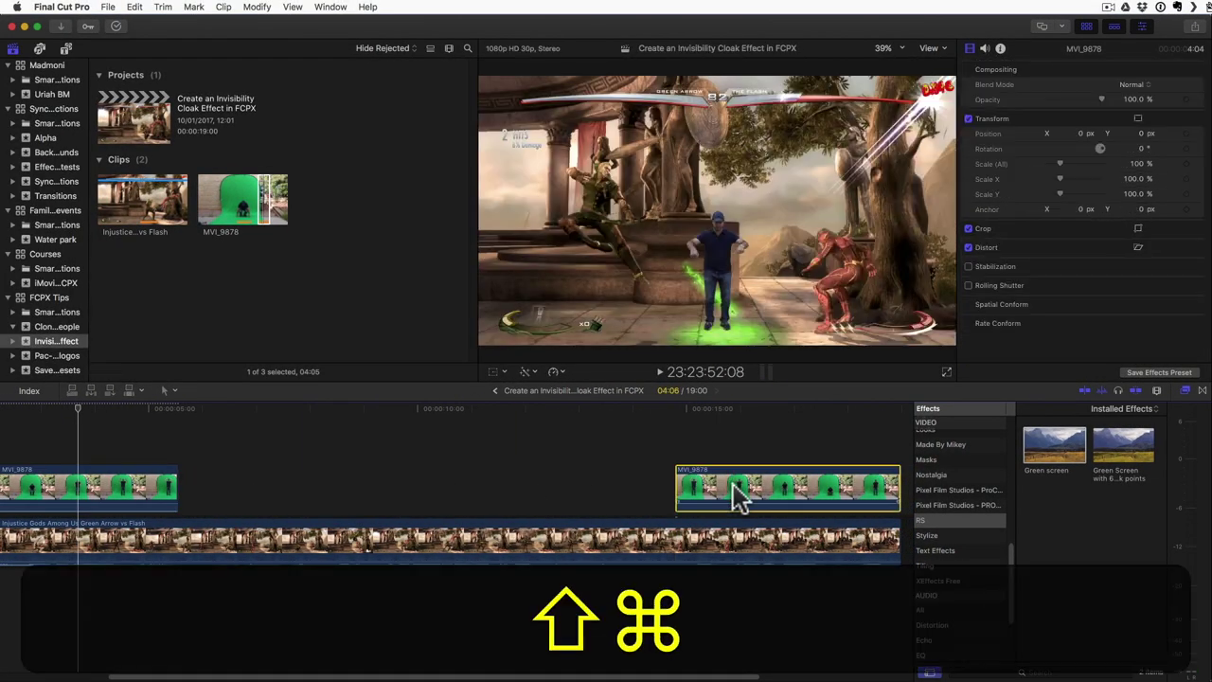
{"action": "key", "text": "shift+super+v"}
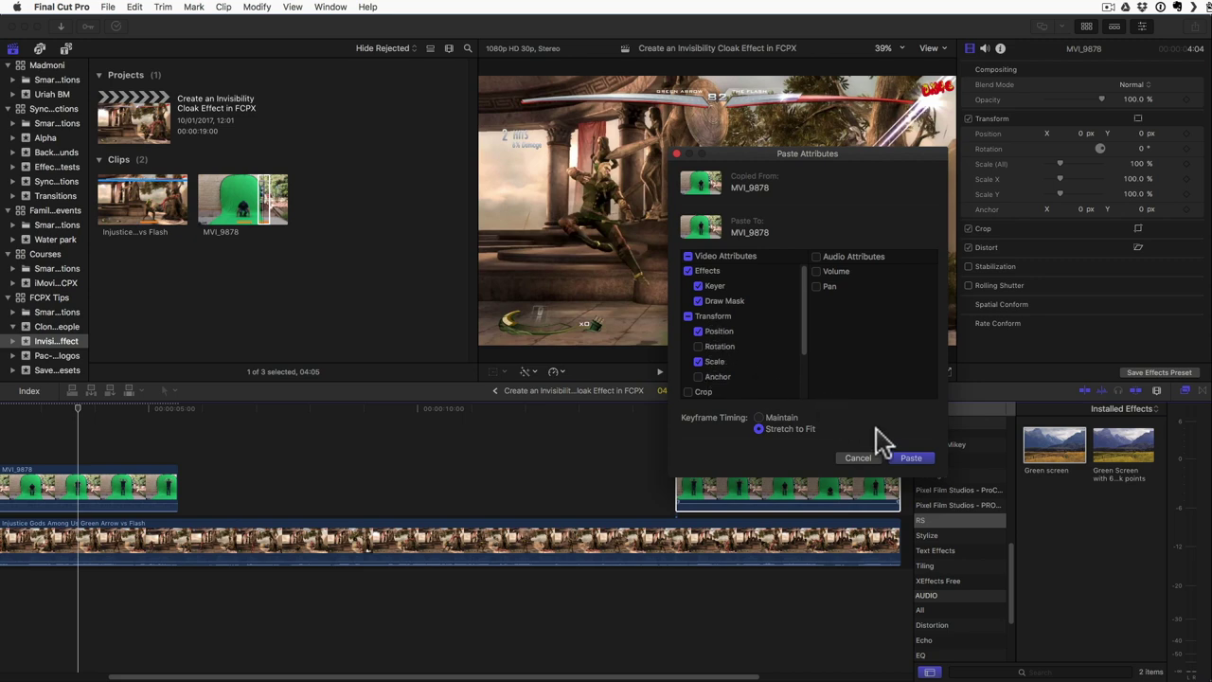
{"action": "left_click", "coordinate": [910, 458]}
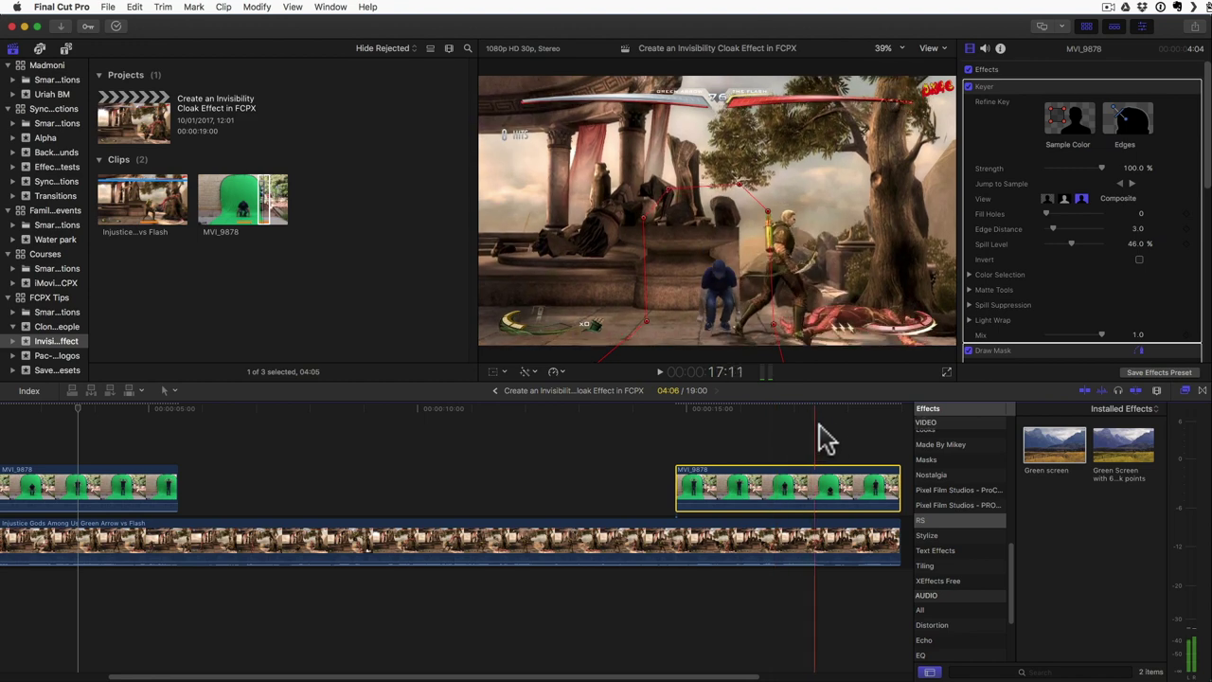
- Slide the first clip's keyed man to the far left of the scene
{"action": "scroll", "coordinate": [210, 437], "scroll_direction": "left", "scroll_amount": 3}
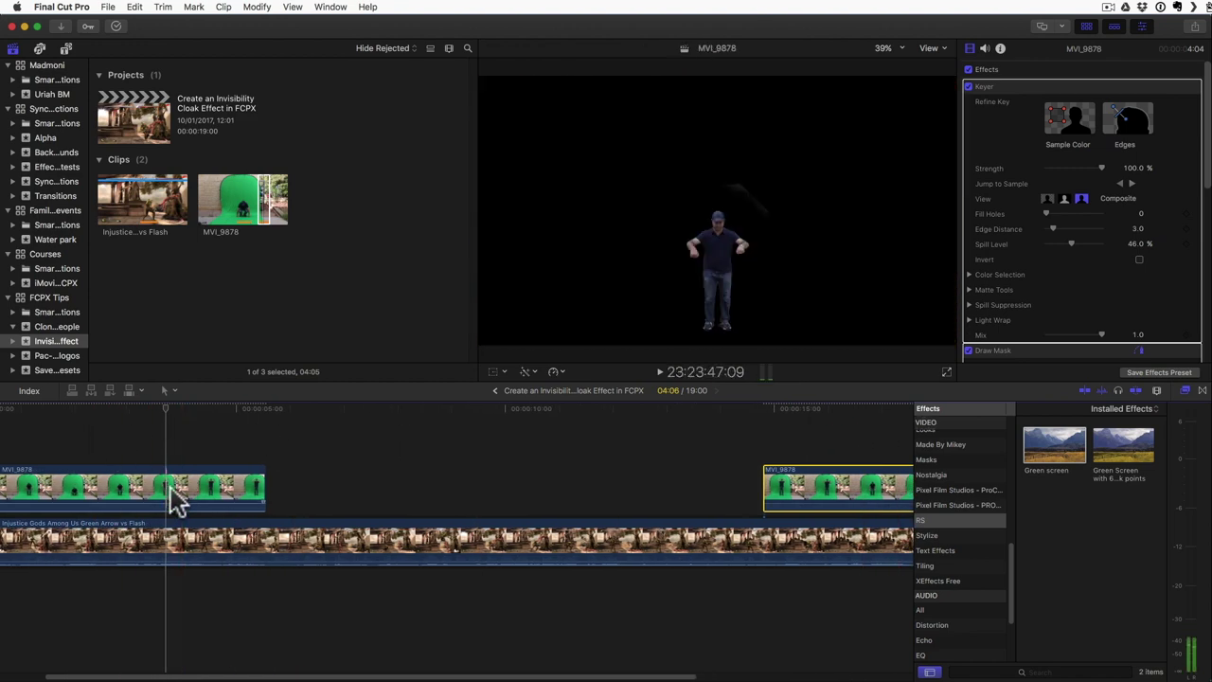
{"action": "left_click", "coordinate": [167, 494]}
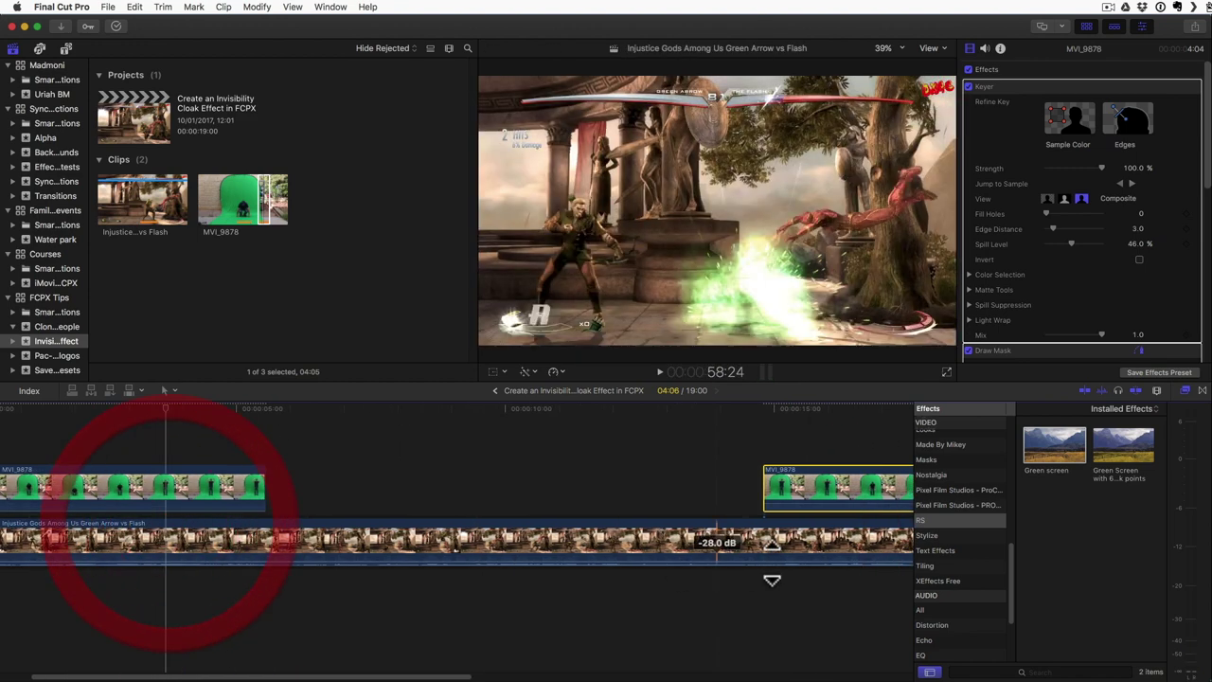
{"action": "left_click", "coordinate": [813, 512]}
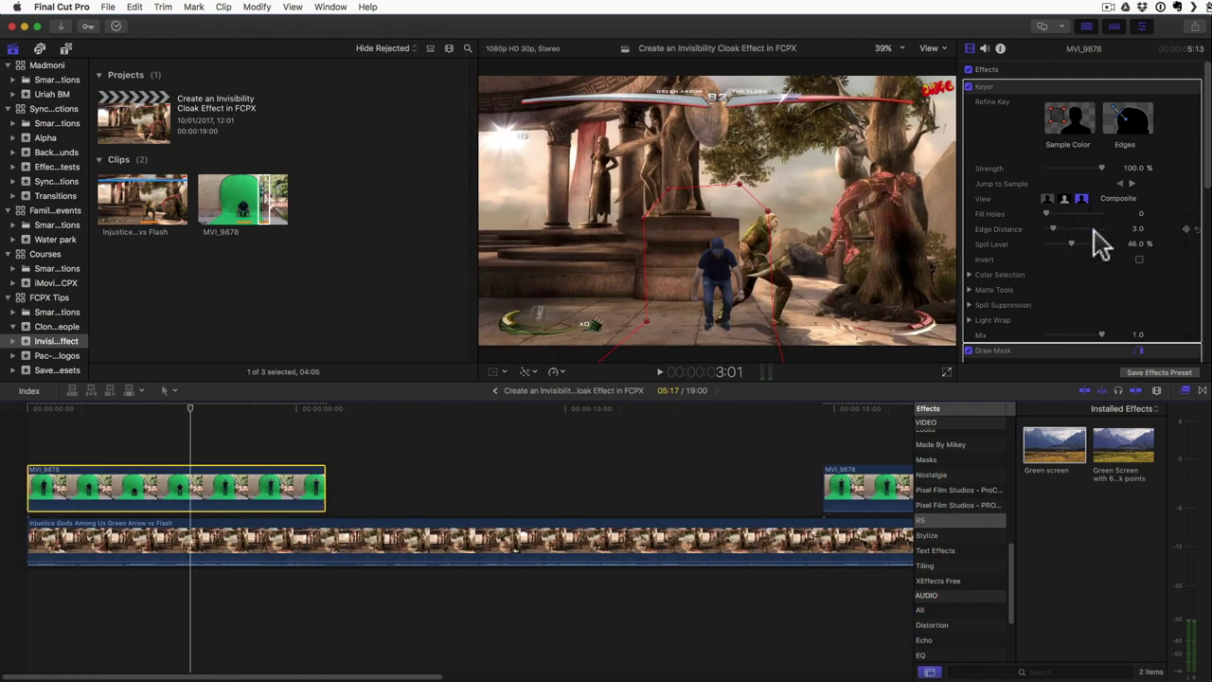
{"action": "scroll", "coordinate": [1099, 245], "scroll_direction": "down", "scroll_amount": 10}
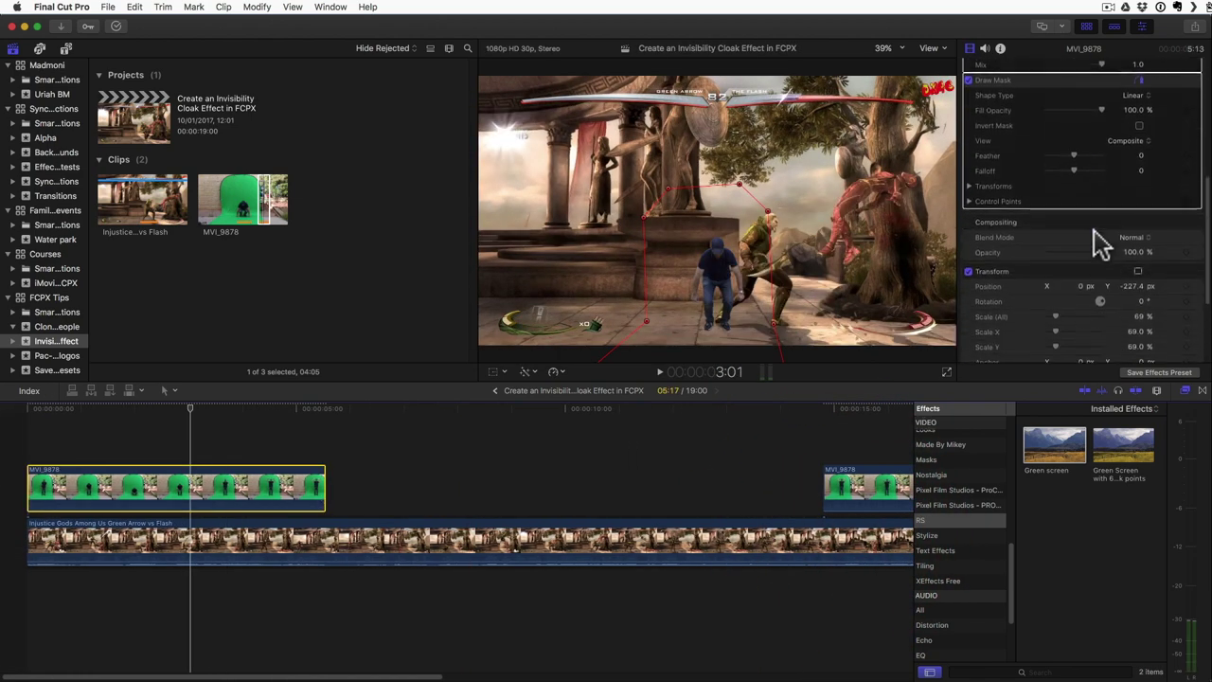
{"action": "left_click_drag", "start_coordinate": [1085, 216], "coordinate": [971, 216]}
- Move the second clip's actor right to Position X 791 px
{"action": "scroll", "coordinate": [737, 450], "scroll_direction": "right", "scroll_amount": 5}
{"action": "left_click", "coordinate": [734, 488]}
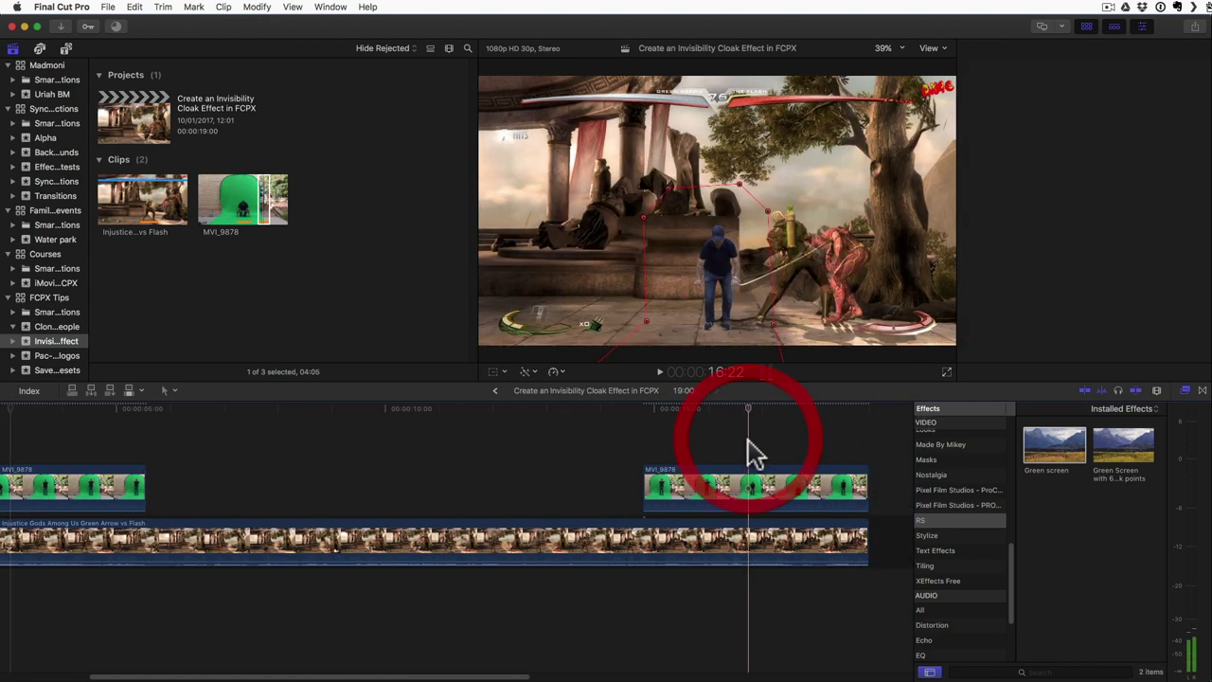
{"action": "scroll", "coordinate": [1081, 244], "scroll_direction": "down", "scroll_amount": 5}
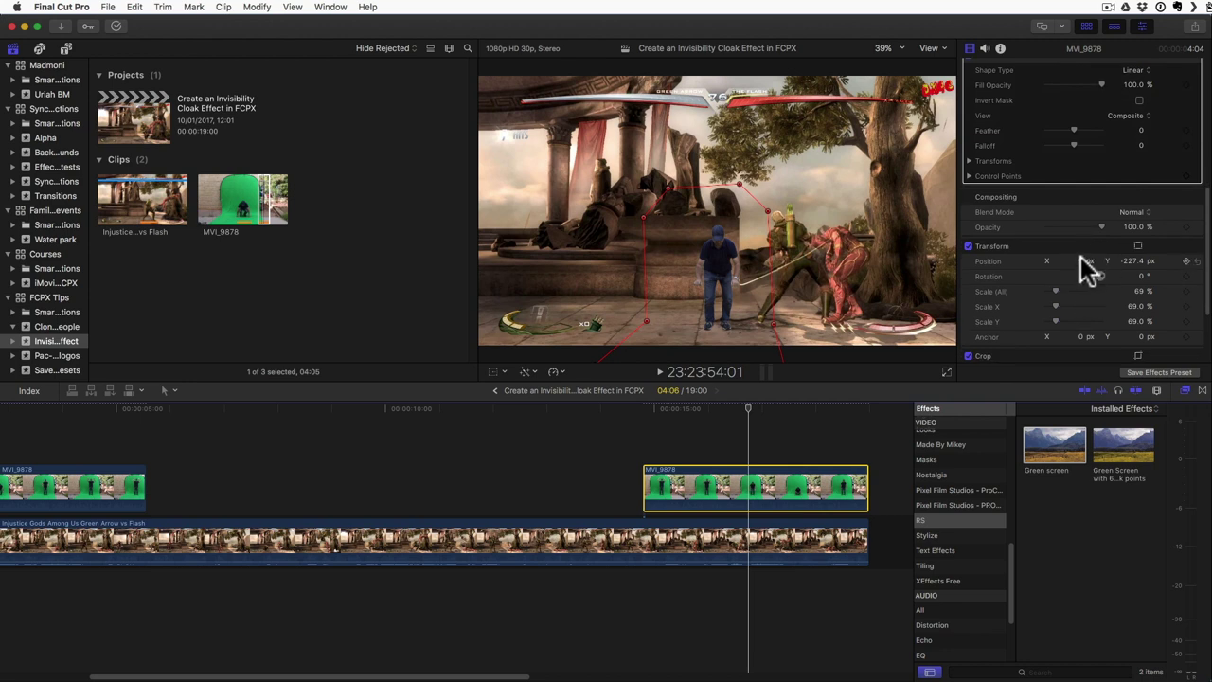
{"action": "left_click_drag", "start_coordinate": [1080, 262], "coordinate": [1132, 261]}
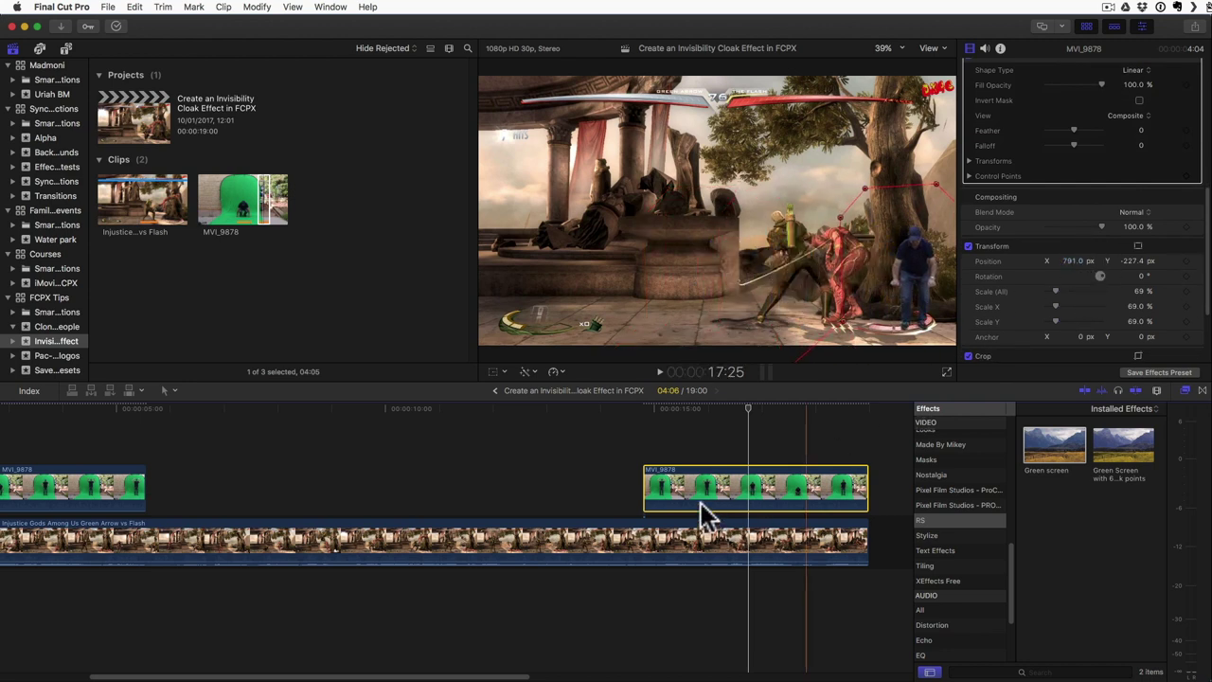
{"action": "scroll", "coordinate": [710, 445], "scroll_direction": "left", "scroll_amount": 5}
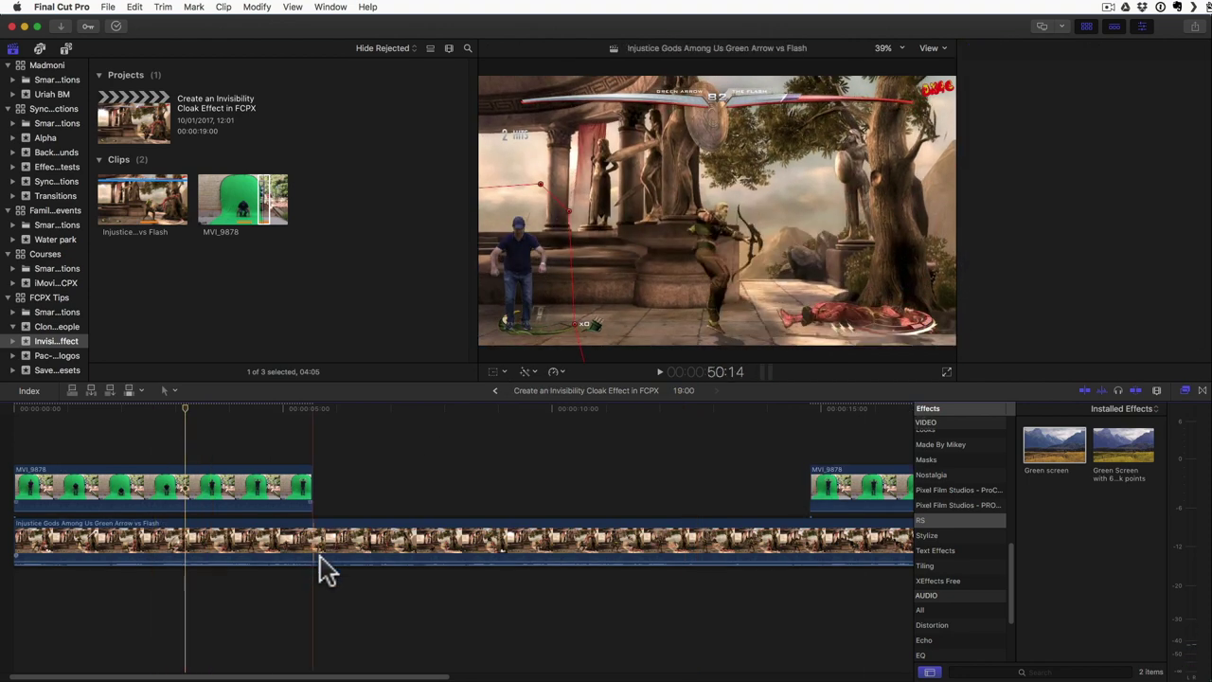
- Copy the Injustice clip, paste it at the project start and lift it onto a new top lane
{"action": "left_click", "coordinate": [328, 540]}
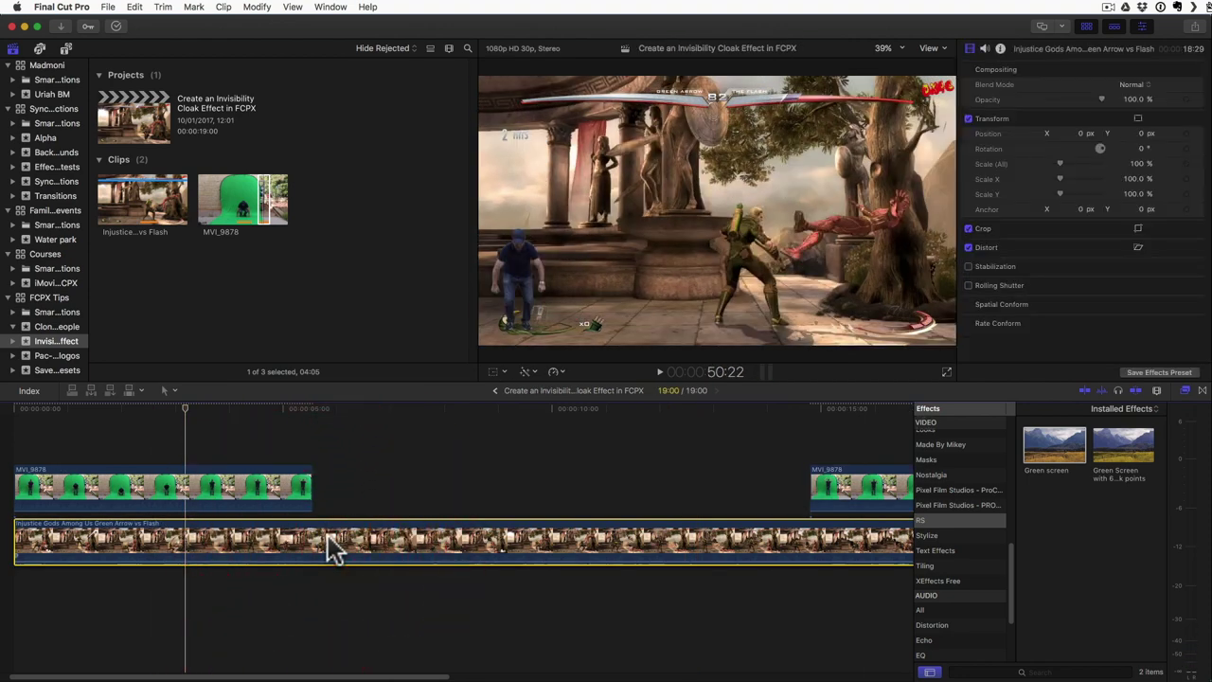
{"action": "key", "text": "super+c"}
{"action": "left_click", "coordinate": [258, 492]}
{"action": "key", "text": "Home"}
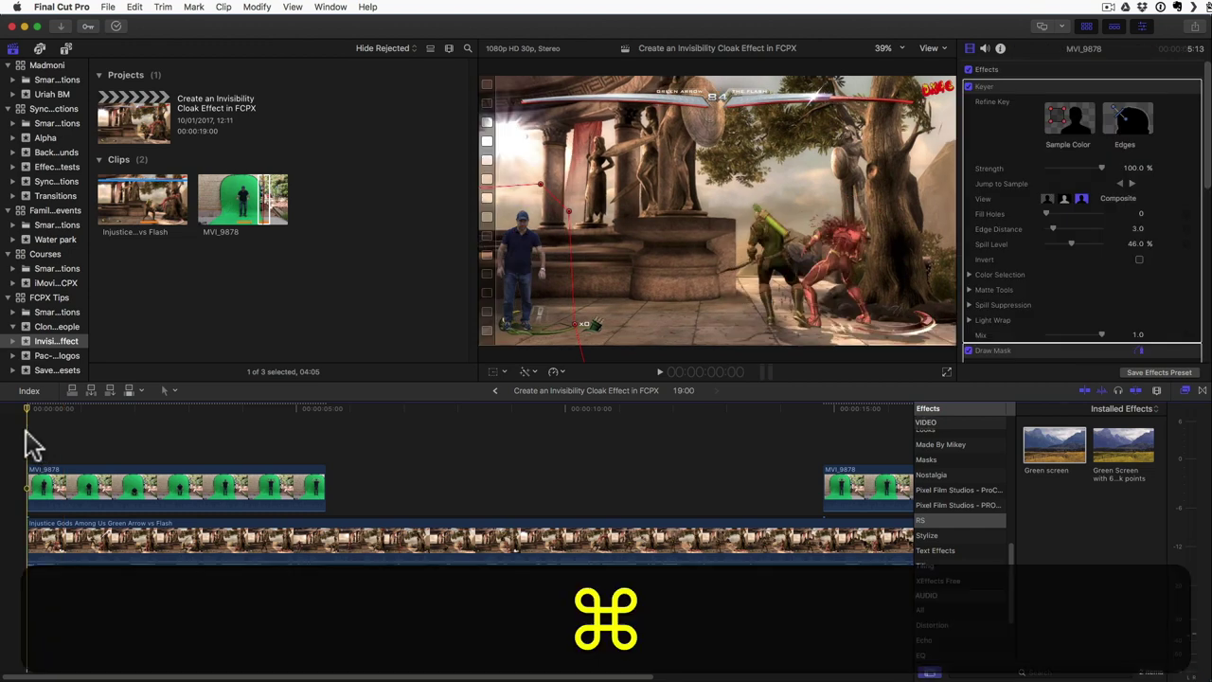
{"action": "key", "text": "super+v"}
{"action": "left_click_drag", "start_coordinate": [111, 562], "coordinate": [189, 419]}
{"action": "key", "text": "shift+z"}
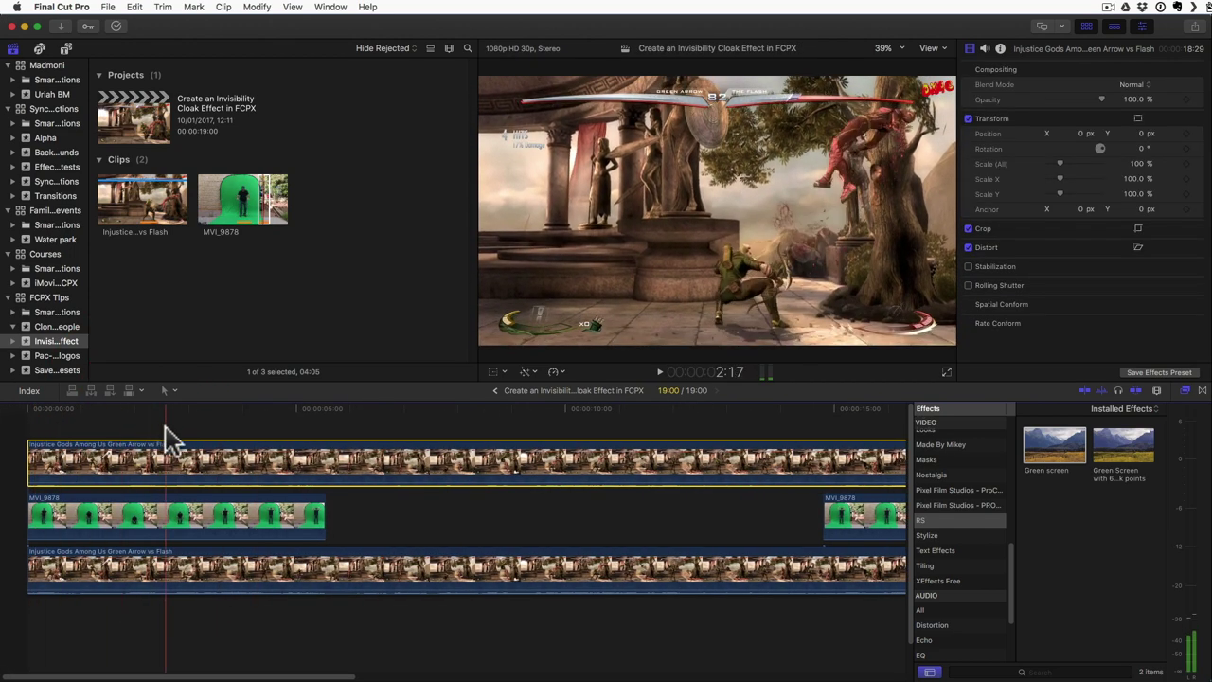
{"action": "left_click", "coordinate": [288, 512]}
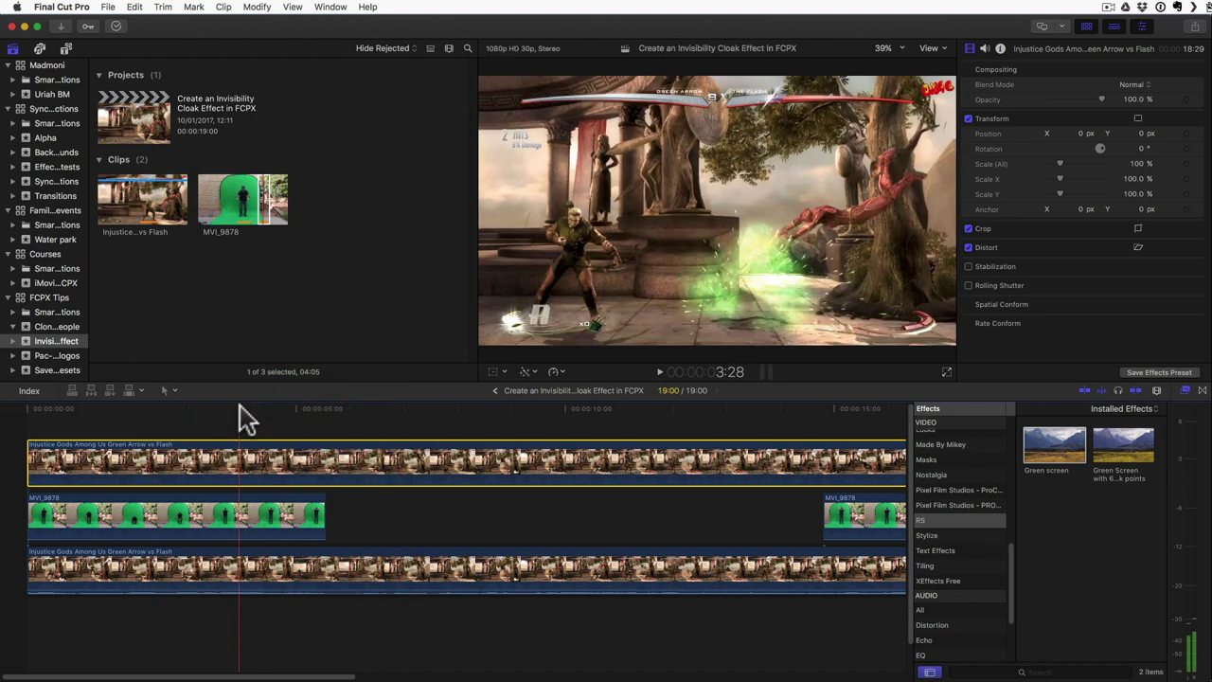
- Apply Draw Mask from the Masks category to the top Injustice copy
{"action": "left_click", "coordinate": [927, 461]}
{"action": "mouse_move", "coordinate": [1054, 453]}
{"action": "left_mouse_down"}
{"action": "mouse_move", "coordinate": [1061, 460]}
{"action": "mouse_move", "coordinate": [370, 431]}
{"action": "mouse_move", "coordinate": [338, 464]}
{"action": "left_mouse_up"}
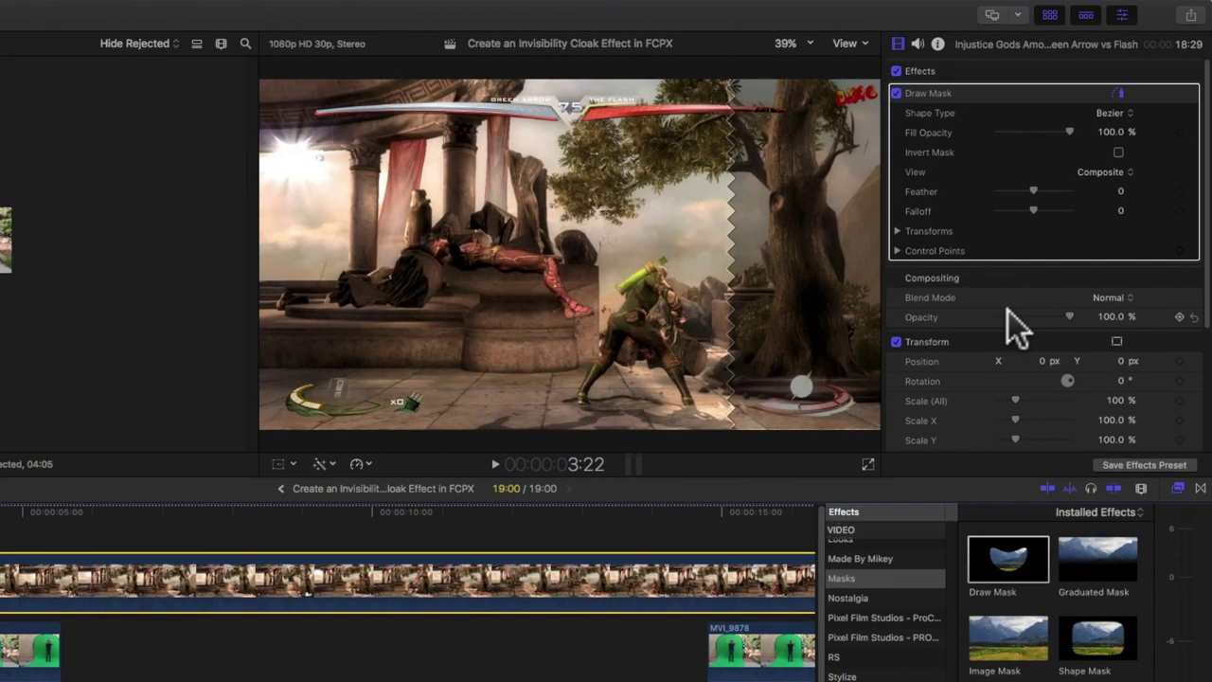
{"action": "scroll", "coordinate": [1055, 254], "scroll_direction": "down", "scroll_amount": 2}
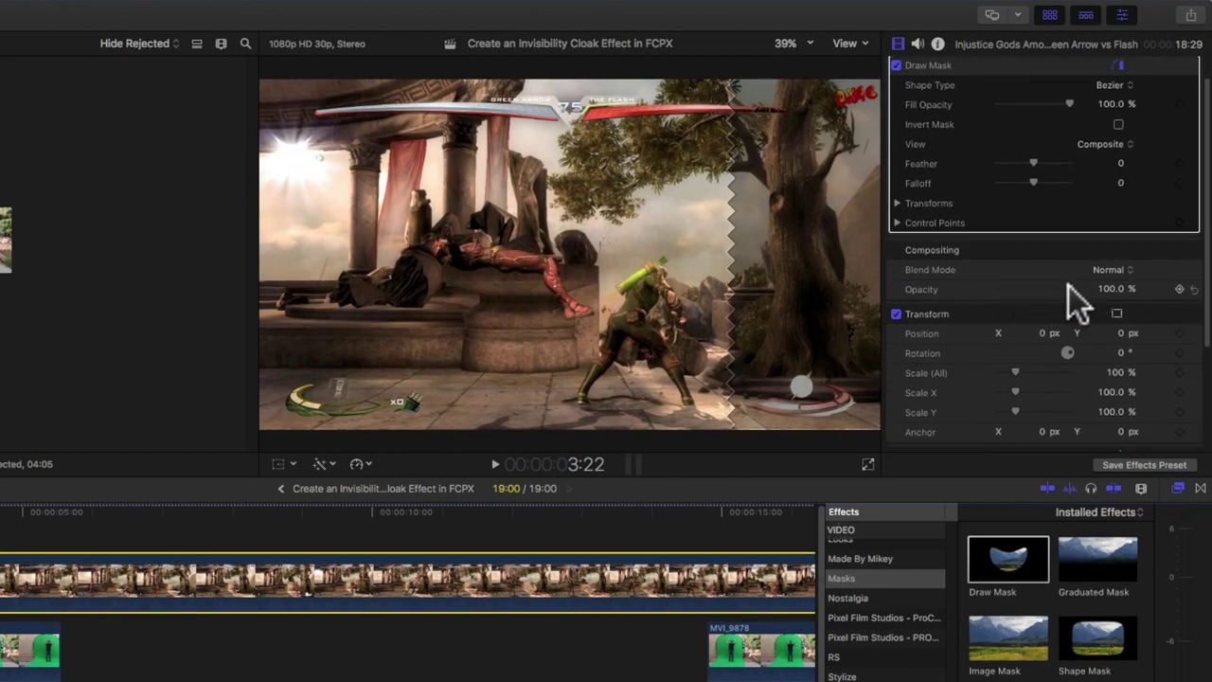
- Lower the top clip's opacity to 17.24% and park the playhead at 4:22
{"action": "left_click_drag", "start_coordinate": [1012, 283], "coordinate": [1010, 282]}
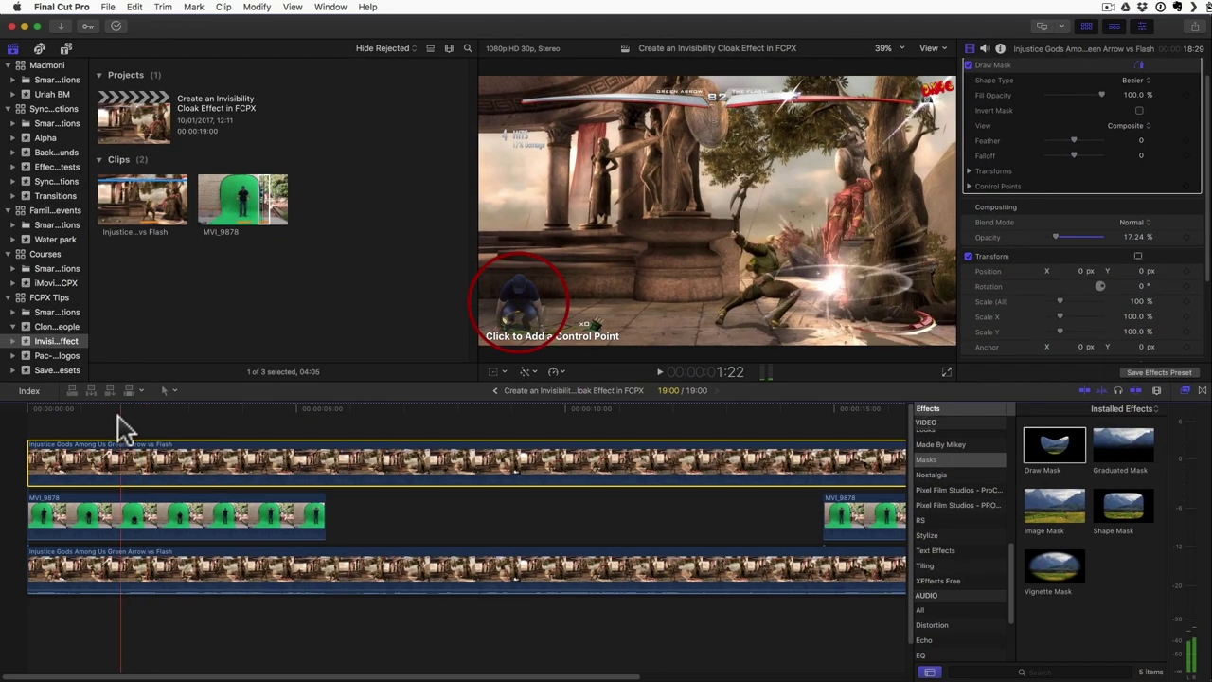
{"action": "left_click", "coordinate": [114, 426]}
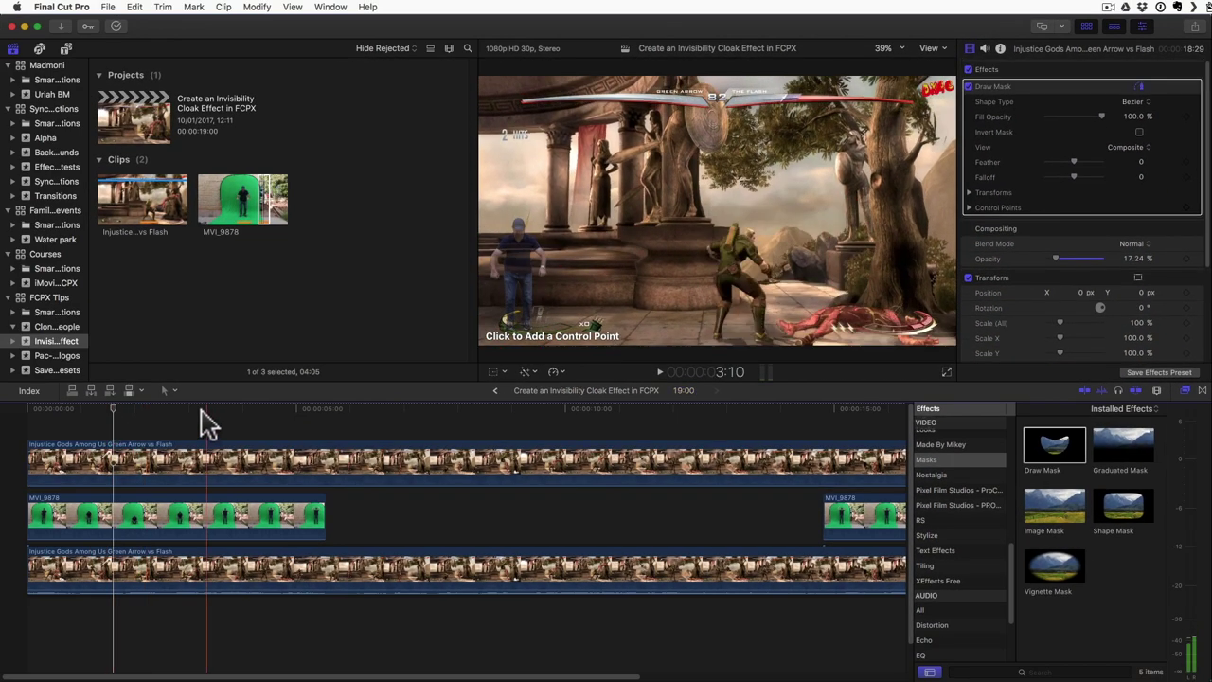
{"action": "left_click", "coordinate": [281, 416]}
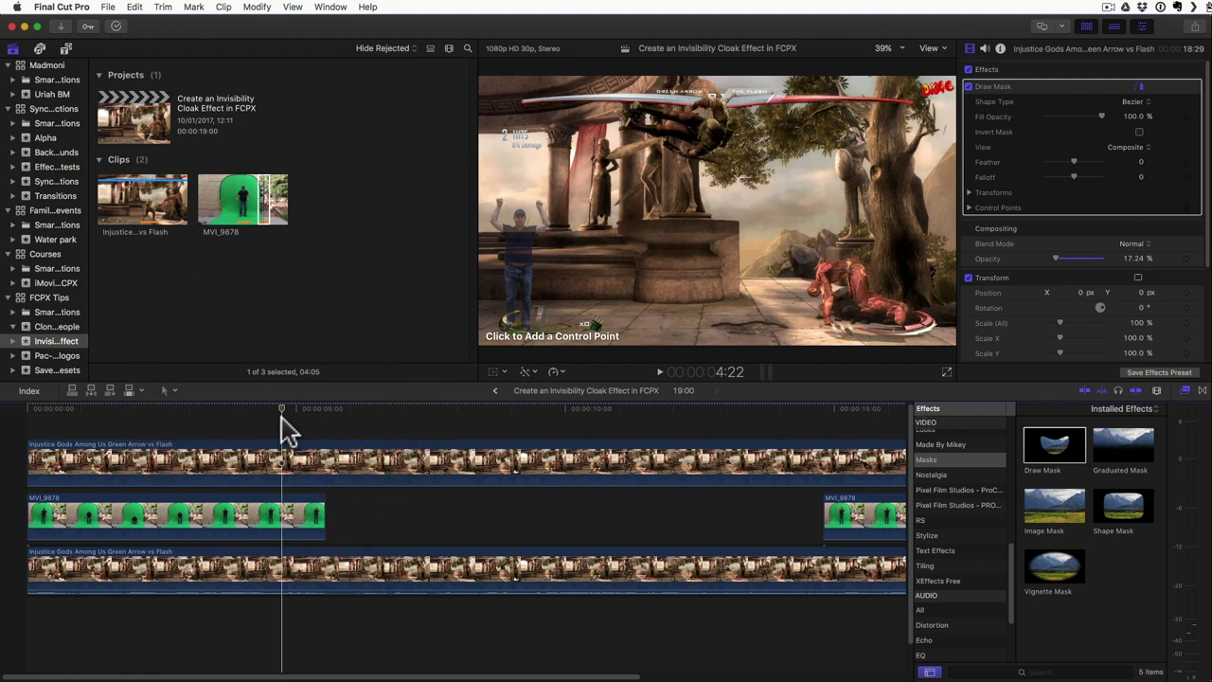
- Place mask points around the standing actor and close the shape on the first point
{"action": "left_click", "coordinate": [494, 199]}
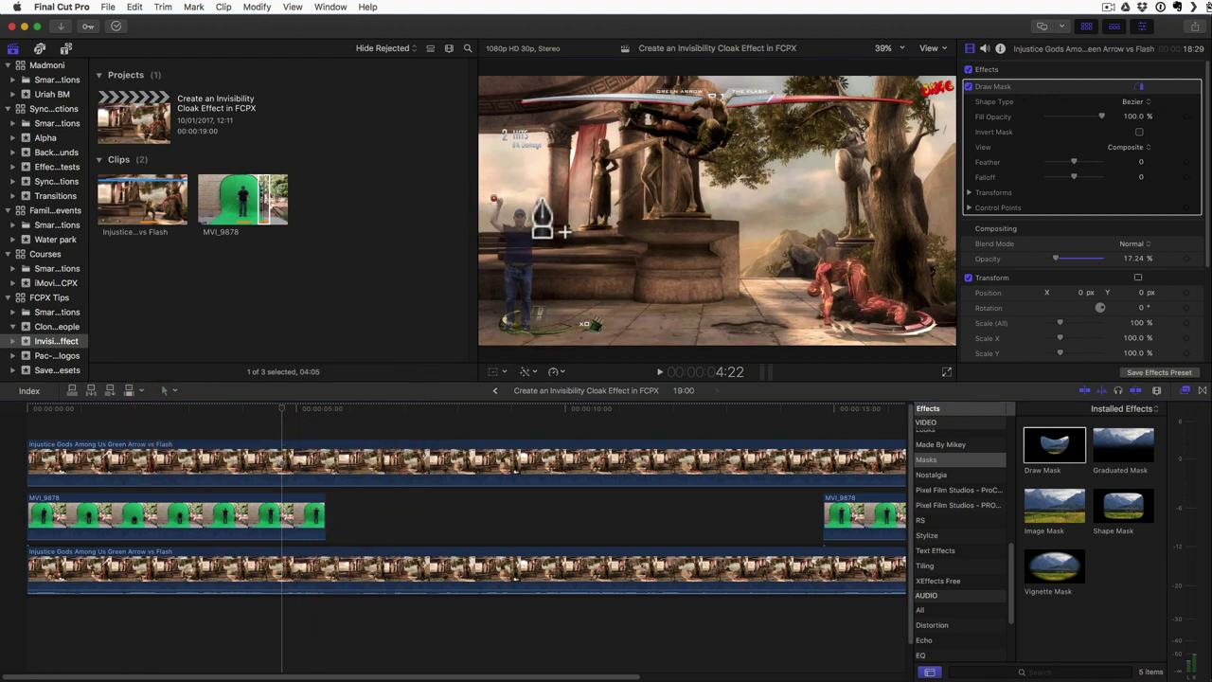
{"action": "left_click", "coordinate": [541, 199]}
{"action": "left_click", "coordinate": [556, 220]}
{"action": "left_click", "coordinate": [551, 247]}
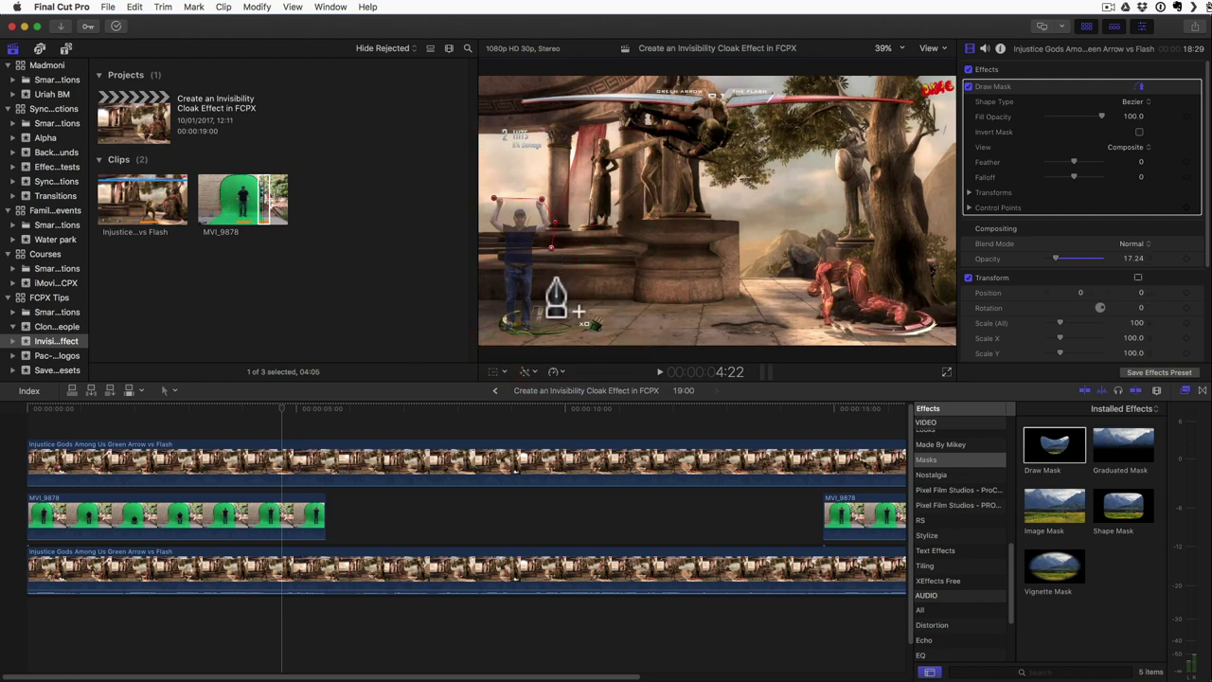
{"action": "left_click", "coordinate": [555, 279]}
{"action": "left_click", "coordinate": [550, 313]}
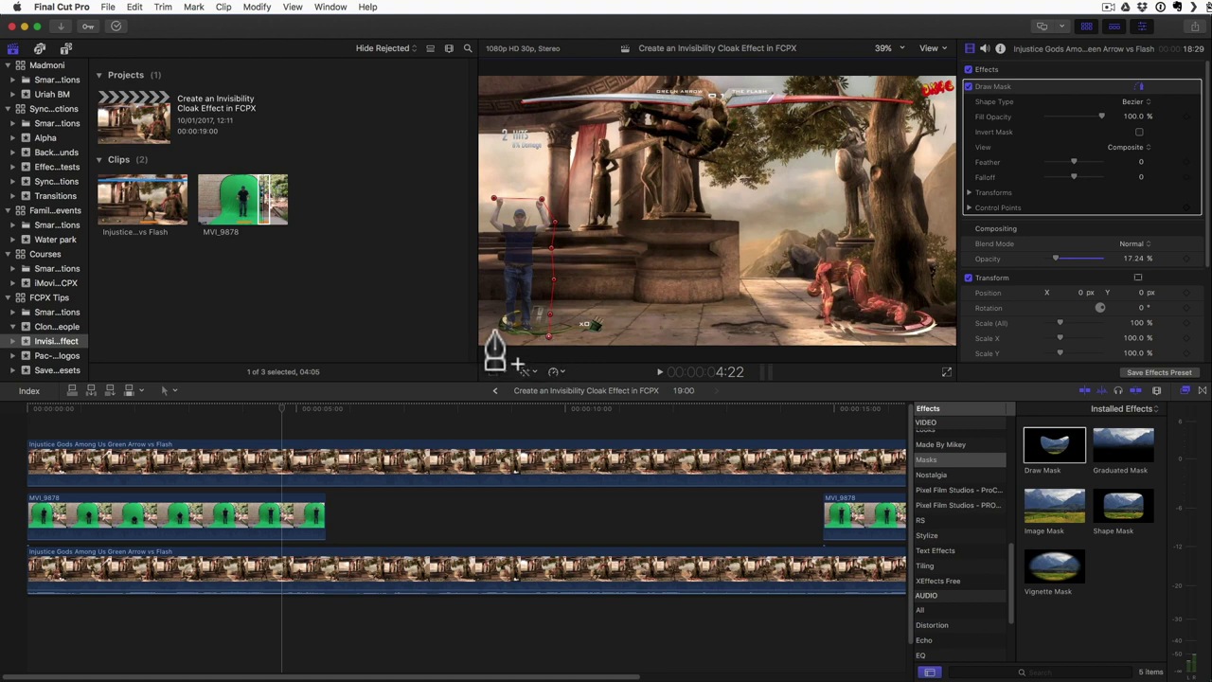
{"action": "left_click", "coordinate": [549, 339]}
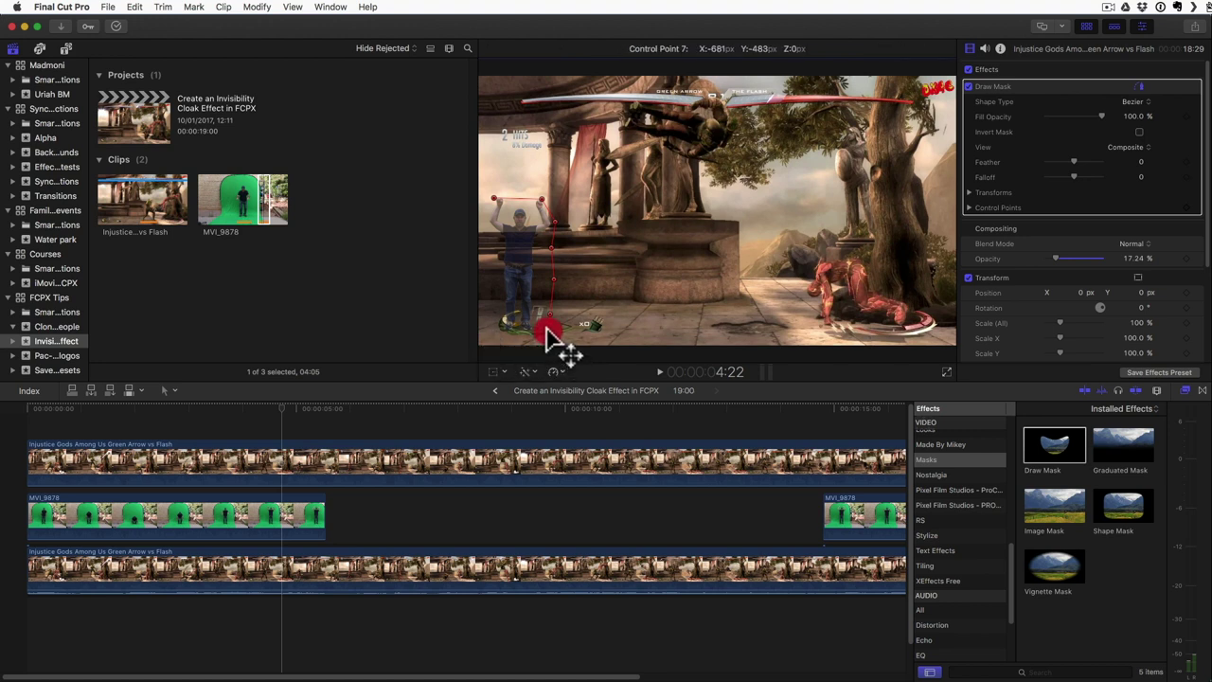
{"action": "left_click", "coordinate": [491, 331]}
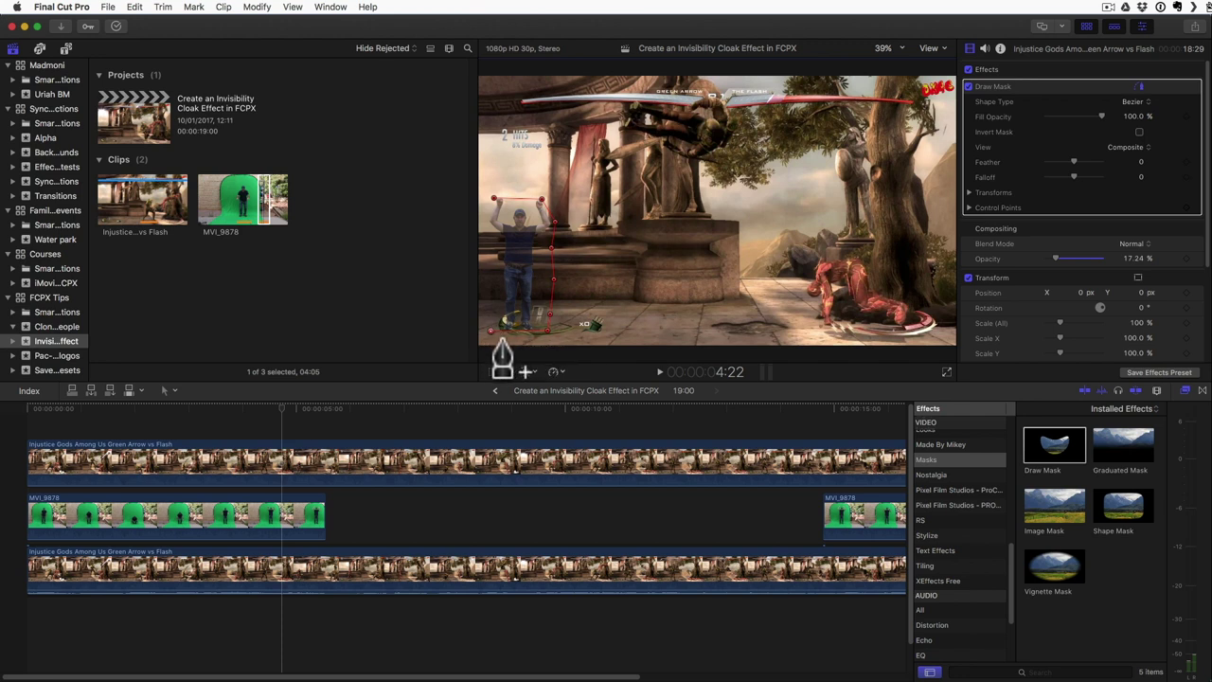
{"action": "left_click", "coordinate": [487, 294]}
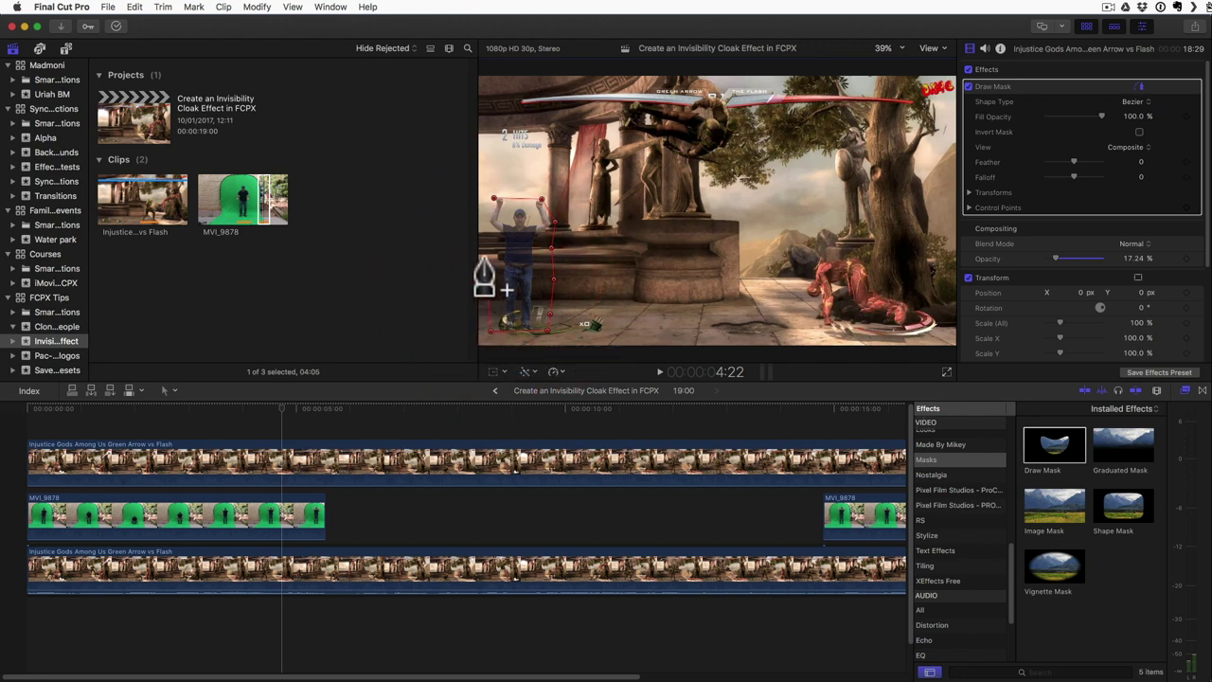
{"action": "left_click", "coordinate": [493, 199]}
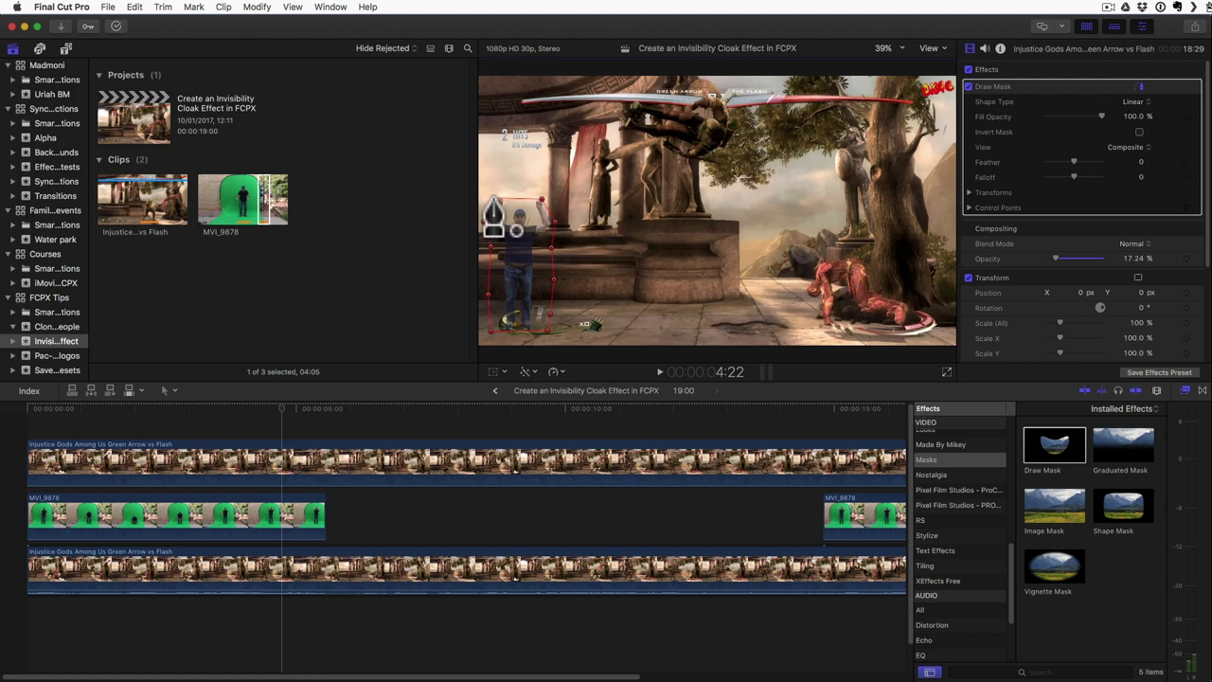
{"action": "left_click", "coordinate": [285, 461]}
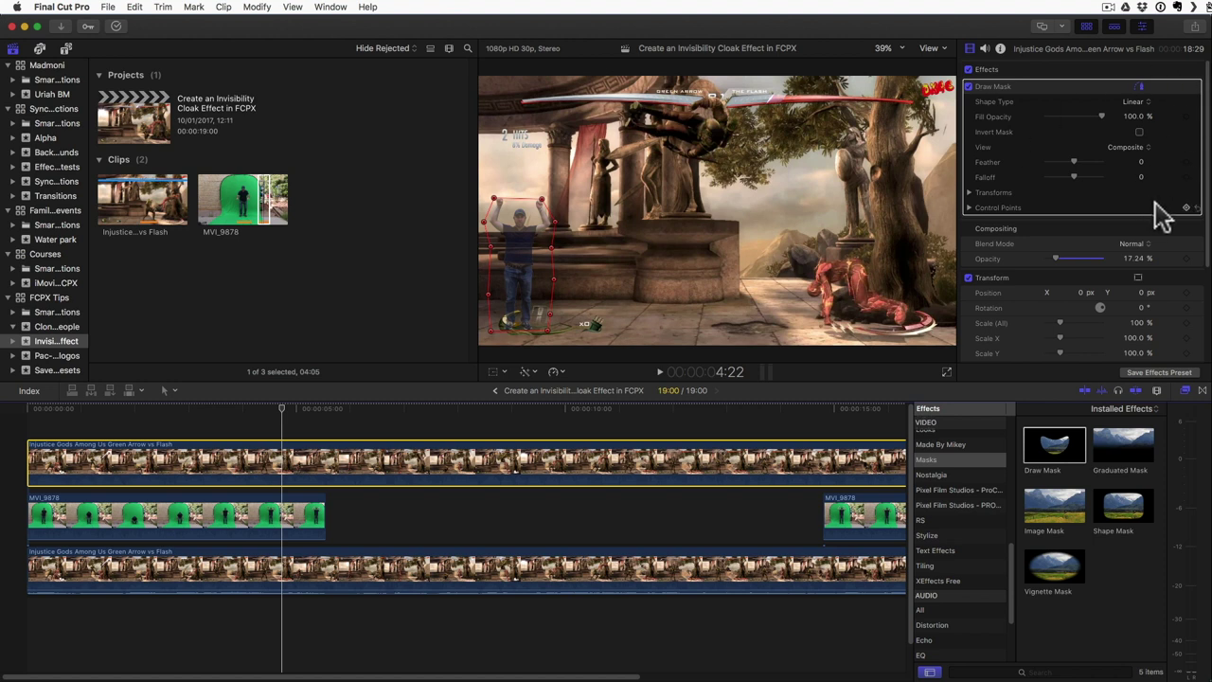
{"action": "left_click", "coordinate": [970, 207]}
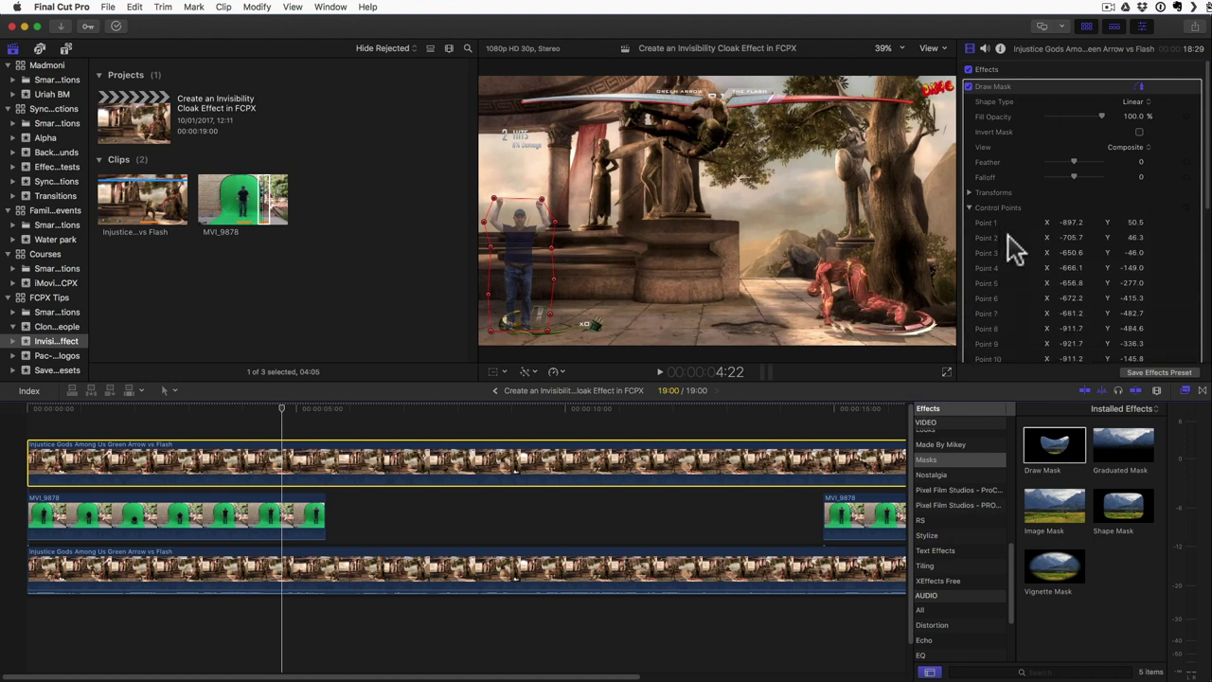
{"action": "scroll", "coordinate": [1021, 260], "scroll_direction": "down", "scroll_amount": 3}
{"action": "scroll", "coordinate": [1023, 261], "scroll_direction": "up", "scroll_amount": 2}
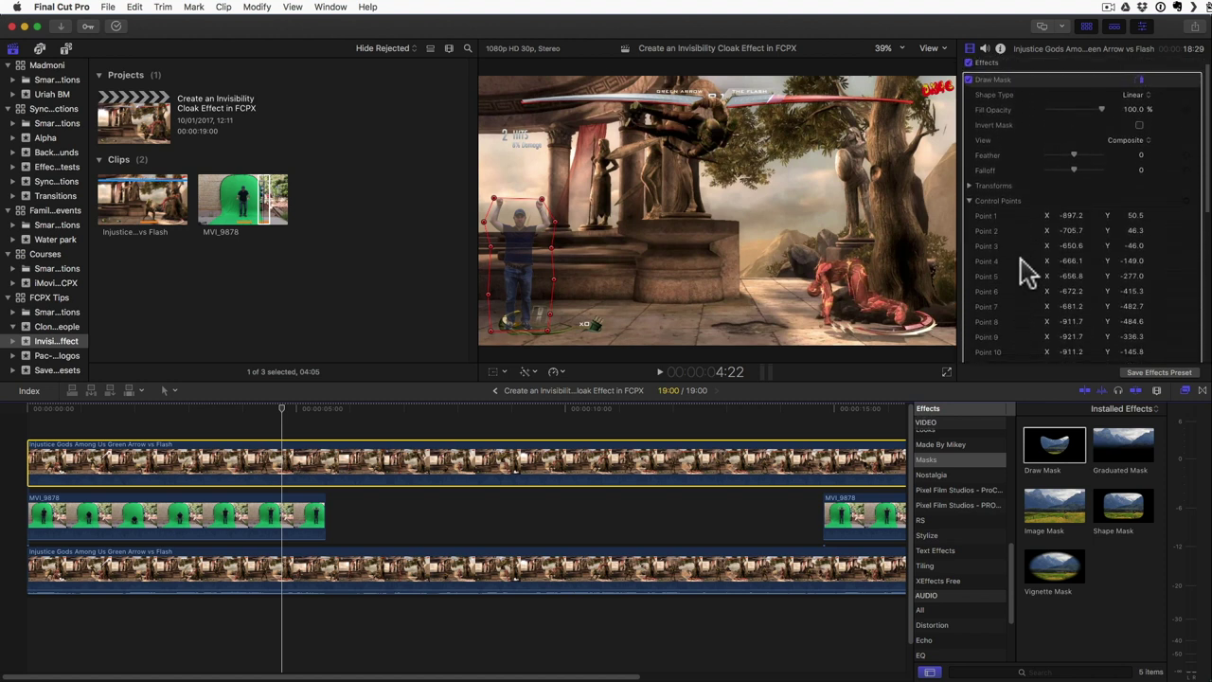
{"action": "scroll", "coordinate": [1028, 273], "scroll_direction": "up", "scroll_amount": 1}
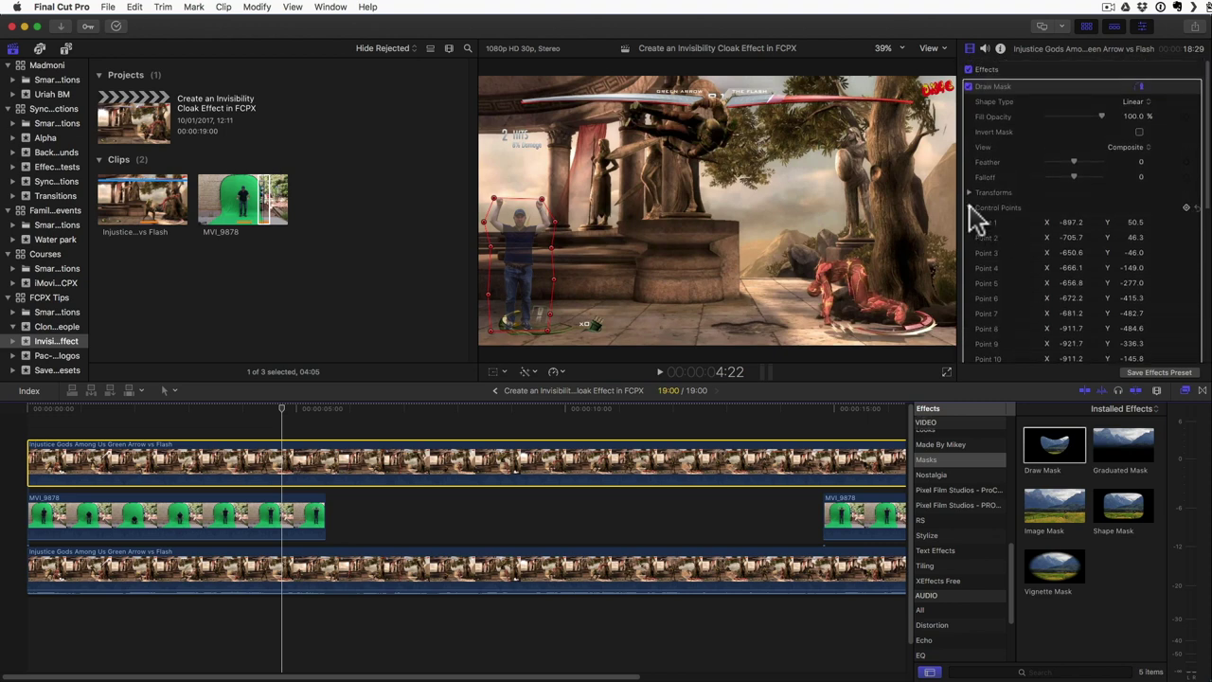
{"action": "left_click", "coordinate": [970, 206]}
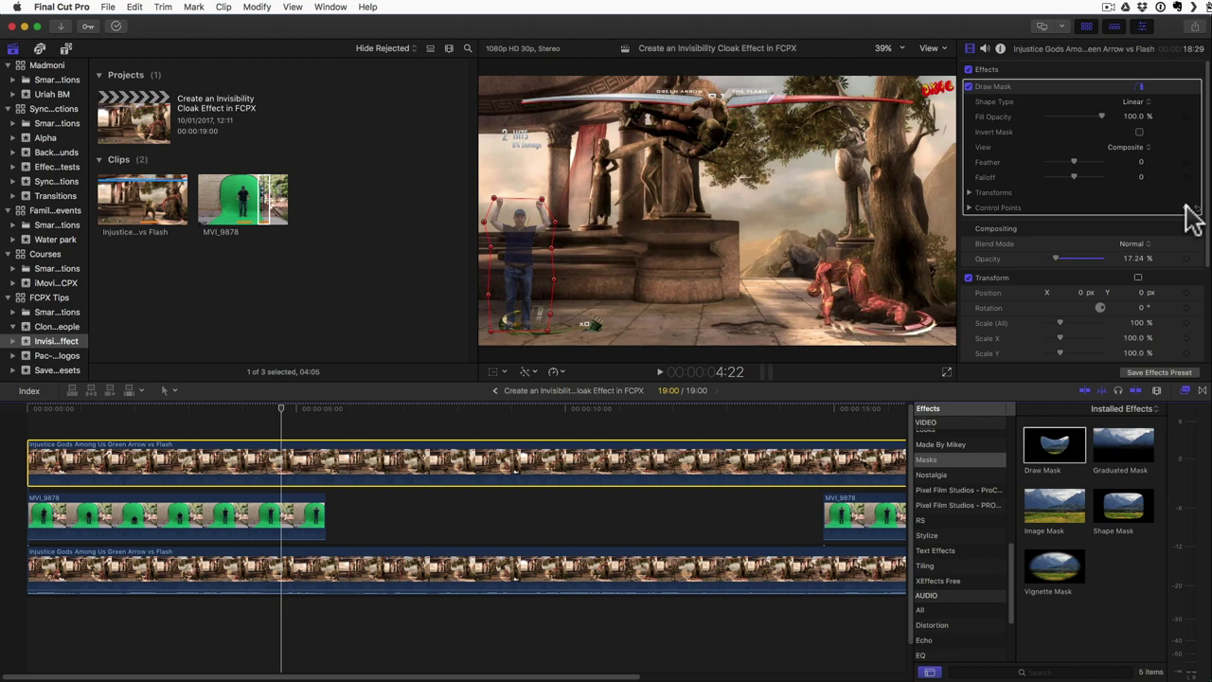
- Step back through earlier frames to 3:27, reshaping the mask around the man on each
{"action": "key", "text": "Left"}
{"action": "key", "text": "Left"}
{"action": "key", "text": "Left"}
{"action": "key", "text": "Left"}
{"action": "key", "text": "Left"}
{"action": "key", "text": "Left"}
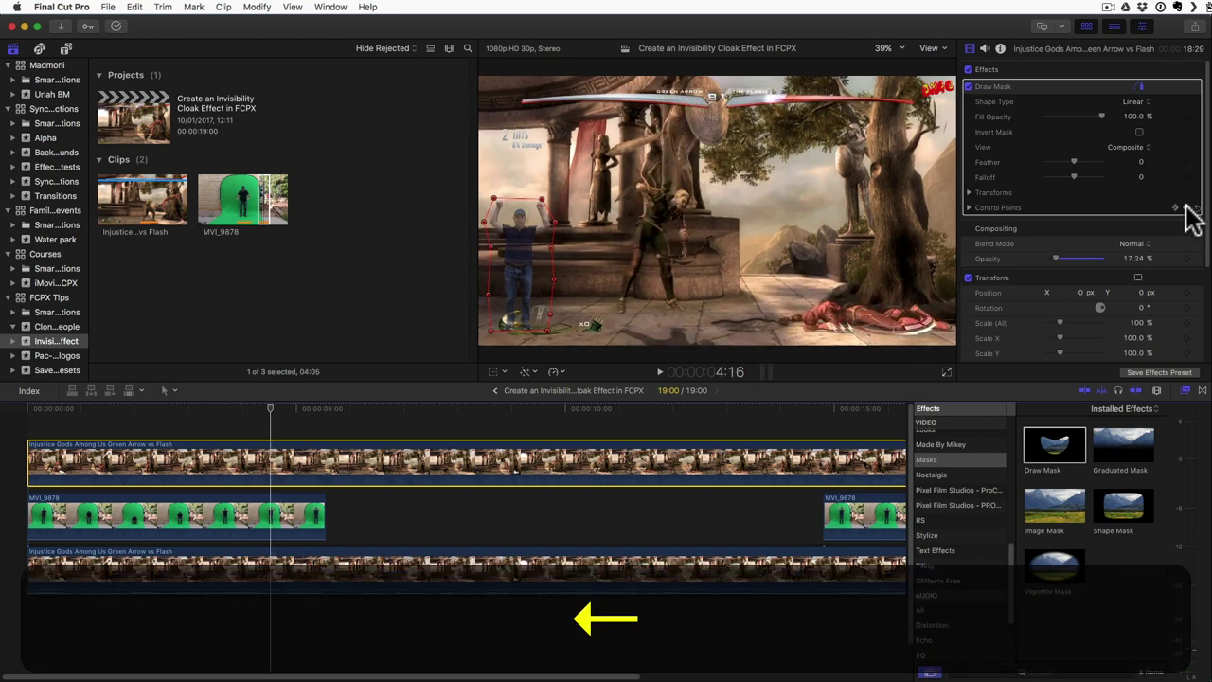
{"action": "key", "text": "Left"}
{"action": "key", "text": "Left"}
{"action": "key", "text": "Left"}
{"action": "key", "text": "Left"}
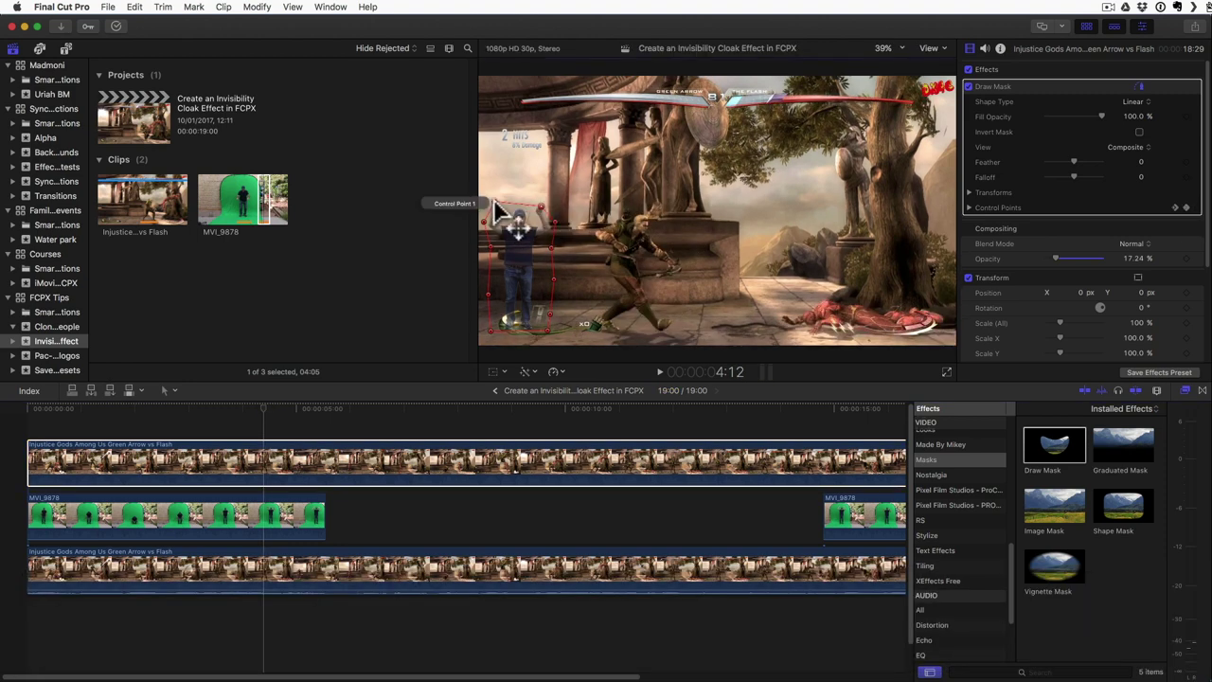
{"action": "left_click_drag", "start_coordinate": [495, 249], "coordinate": [554, 296]}
{"action": "key", "text": "Left"}
{"action": "key", "text": "Left"}
{"action": "key", "text": "Left"}
{"action": "key", "text": "Left"}
{"action": "key", "text": "Left"}
{"action": "key", "text": "Left"}
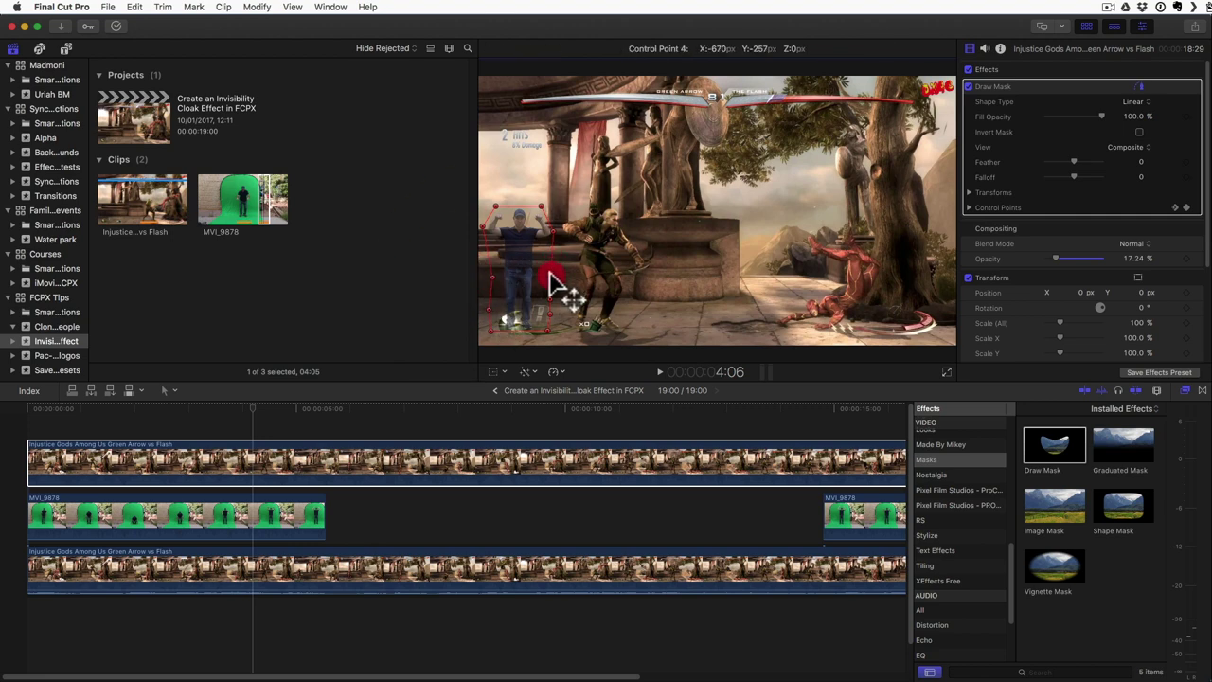
{"action": "mouse_move", "coordinate": [494, 207]}
{"action": "left_mouse_down"}
{"action": "mouse_move", "coordinate": [540, 223]}
{"action": "mouse_move", "coordinate": [495, 220]}
{"action": "left_mouse_up"}
{"action": "key", "text": "Left"}
{"action": "key", "text": "Left"}
{"action": "key", "text": "Left"}
{"action": "key", "text": "Left"}
{"action": "left_click", "coordinate": [543, 240]}
{"action": "key", "text": "Left"}
{"action": "key", "text": "Left"}
{"action": "key", "text": "Left"}
{"action": "key", "text": "Left"}
{"action": "key", "text": "Left"}
{"action": "left_click", "coordinate": [501, 238]}
{"action": "left_click", "coordinate": [483, 261]}
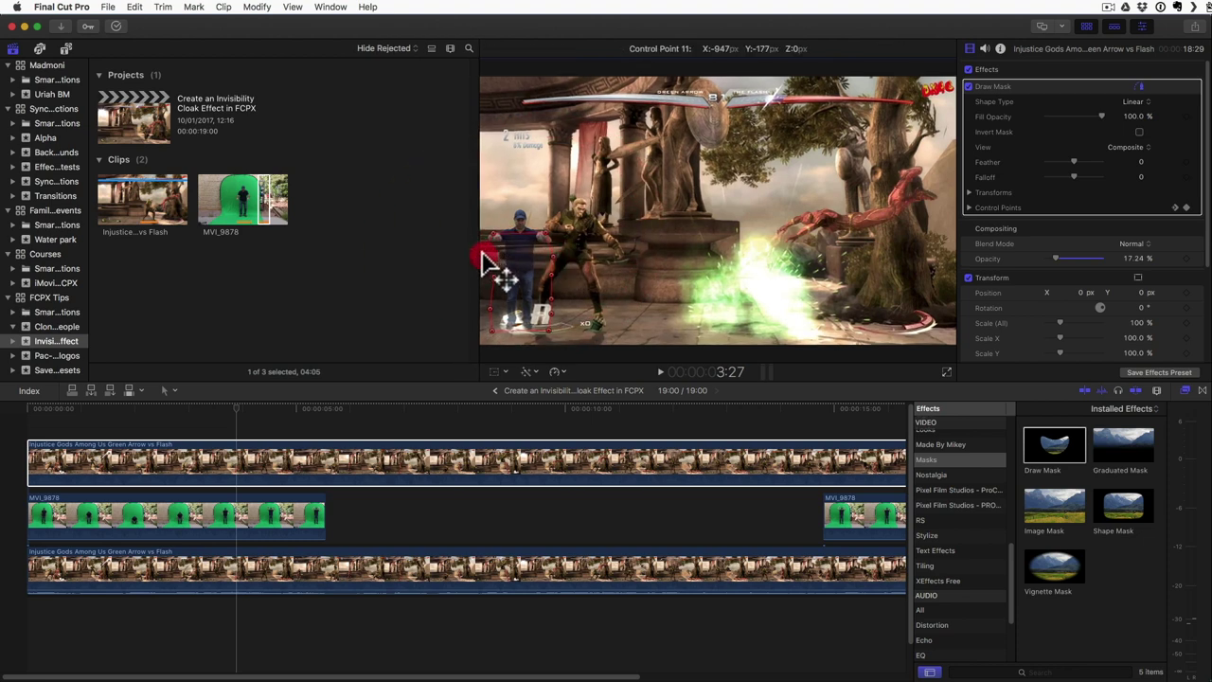
- Keep stepping back, refitting the mask into a box around the crouching man and his feet
{"action": "key", "text": "Left"}
{"action": "key", "text": "Left"}
{"action": "key", "text": "Left"}
{"action": "key", "text": "Left"}
{"action": "left_click", "coordinate": [541, 237]}
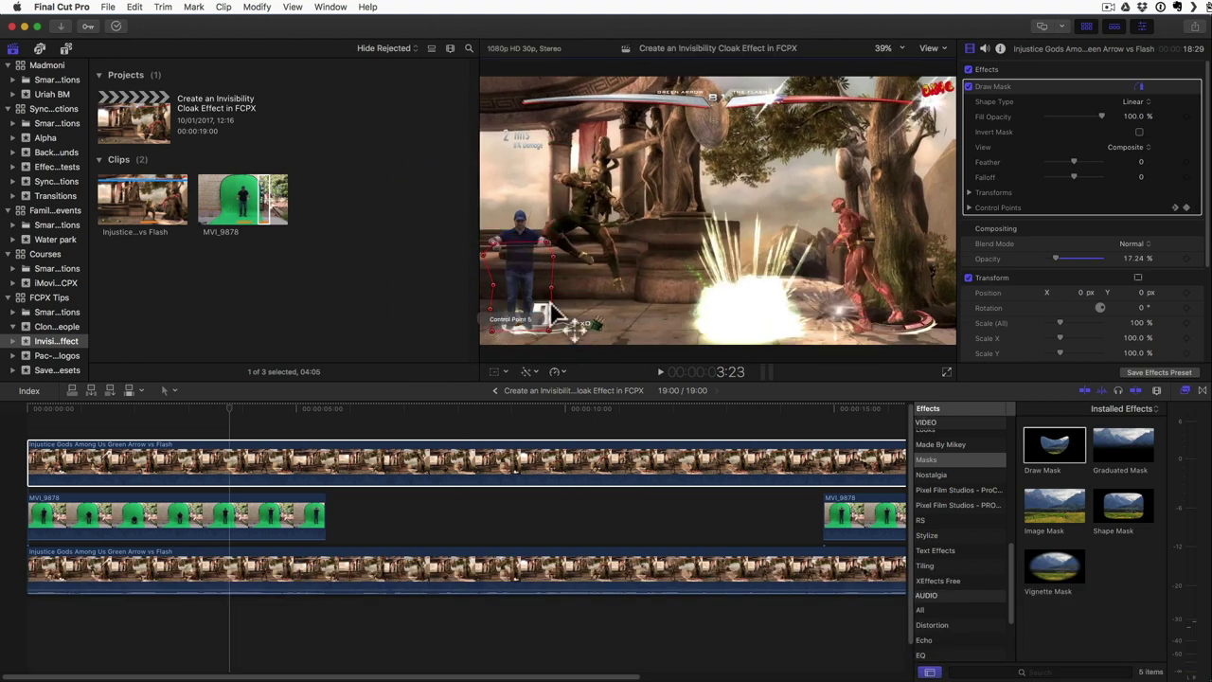
{"action": "left_click", "coordinate": [492, 298]}
{"action": "key", "text": "Left"}
{"action": "key", "text": "Left"}
{"action": "key", "text": "Left"}
{"action": "key", "text": "Left"}
{"action": "left_click", "coordinate": [541, 254]}
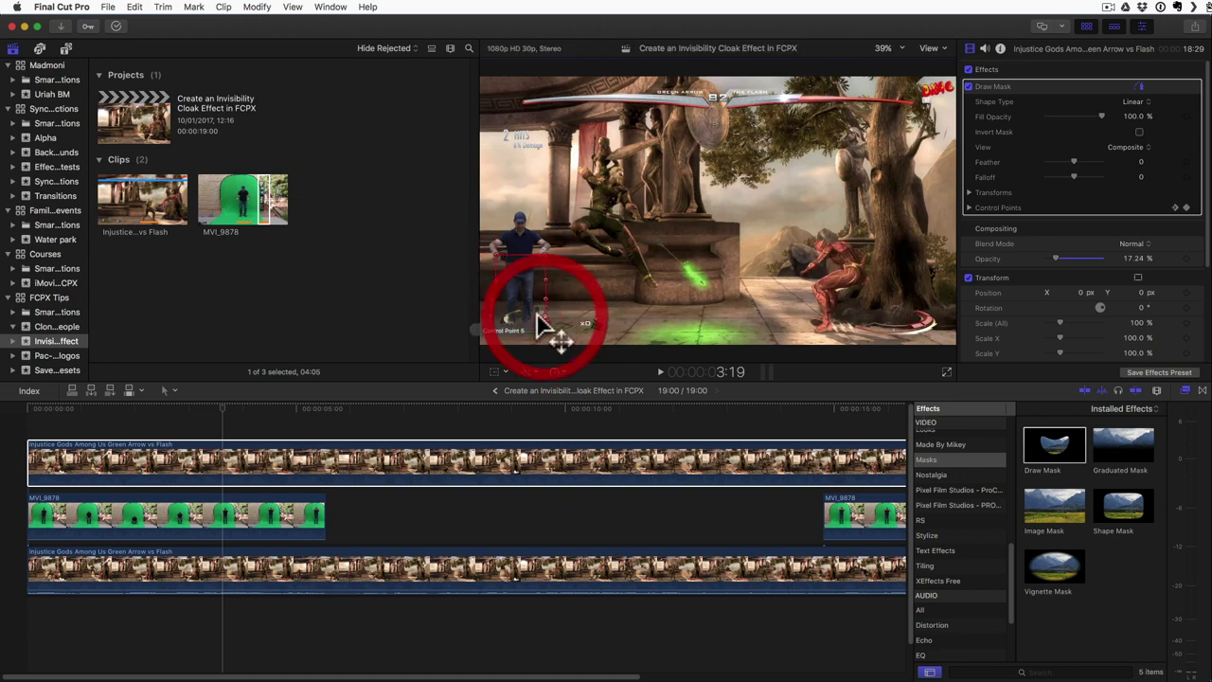
{"action": "left_click", "coordinate": [544, 305]}
{"action": "key", "text": "Left"}
{"action": "key", "text": "Left"}
{"action": "key", "text": "Left"}
{"action": "key", "text": "Left"}
{"action": "left_click", "coordinate": [543, 289]}
{"action": "key", "text": "Left"}
{"action": "key", "text": "Left"}
{"action": "key", "text": "Left"}
{"action": "key", "text": "Left"}
{"action": "left_click", "coordinate": [530, 302]}
{"action": "left_click", "coordinate": [543, 318]}
{"action": "left_click", "coordinate": [499, 323]}
{"action": "key", "text": "Left"}
{"action": "key", "text": "Left"}
{"action": "key", "text": "Left"}
{"action": "left_click", "coordinate": [545, 305]}
{"action": "left_click", "coordinate": [497, 318]}
{"action": "left_click", "coordinate": [546, 332]}
{"action": "left_click", "coordinate": [499, 317]}
- Continue stepping back, nudging the lower mask points to stay on the man's feet
{"action": "key", "text": "Left"}
{"action": "key", "text": "Left"}
{"action": "key", "text": "Left"}
{"action": "key", "text": "Left"}
{"action": "left_click", "coordinate": [541, 287]}
{"action": "key", "text": "Left"}
{"action": "key", "text": "Left"}
{"action": "key", "text": "Left"}
{"action": "key", "text": "Left"}
{"action": "left_click", "coordinate": [543, 305]}
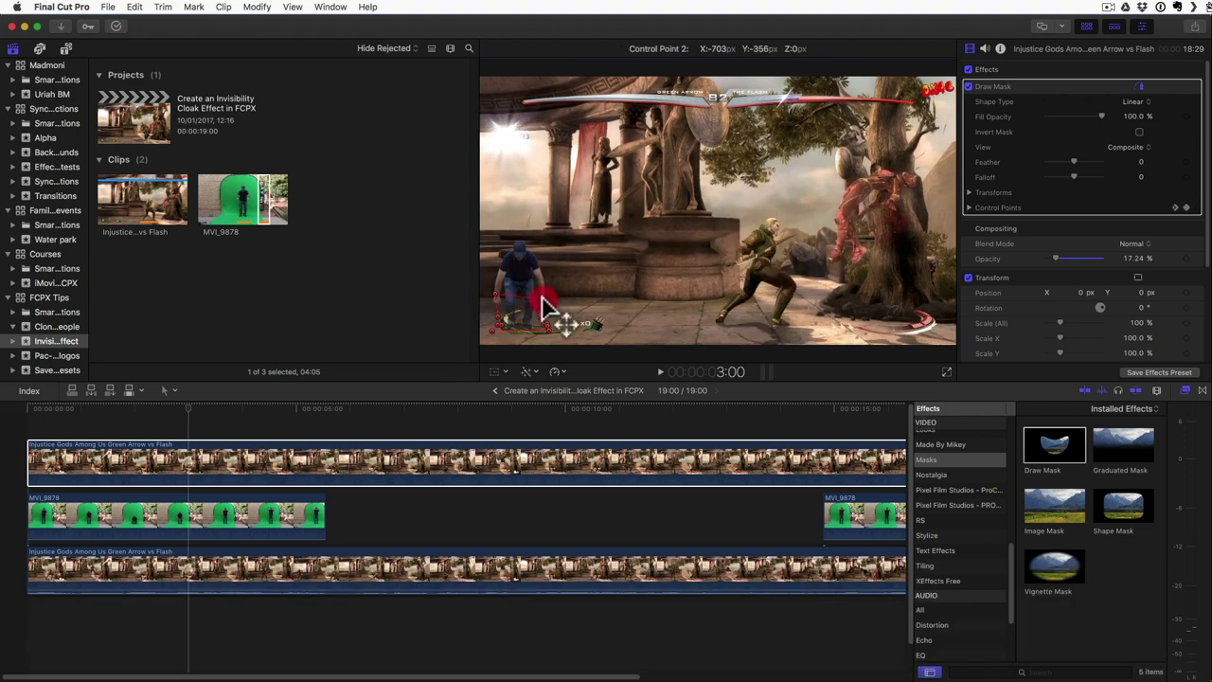
{"action": "left_click", "coordinate": [498, 303]}
{"action": "key", "text": "Left"}
{"action": "key", "text": "Left"}
{"action": "left_click", "coordinate": [499, 315]}
{"action": "key", "text": "Left"}
{"action": "key", "text": "Left"}
{"action": "key", "text": "Left"}
{"action": "left_click", "coordinate": [498, 311]}
{"action": "key", "text": "Left"}
{"action": "key", "text": "Left"}
{"action": "key", "text": "Left"}
{"action": "left_click_drag", "start_coordinate": [497, 311], "coordinate": [503, 333]}
{"action": "key", "text": "Left"}
{"action": "key", "text": "Left"}
{"action": "key", "text": "Left"}
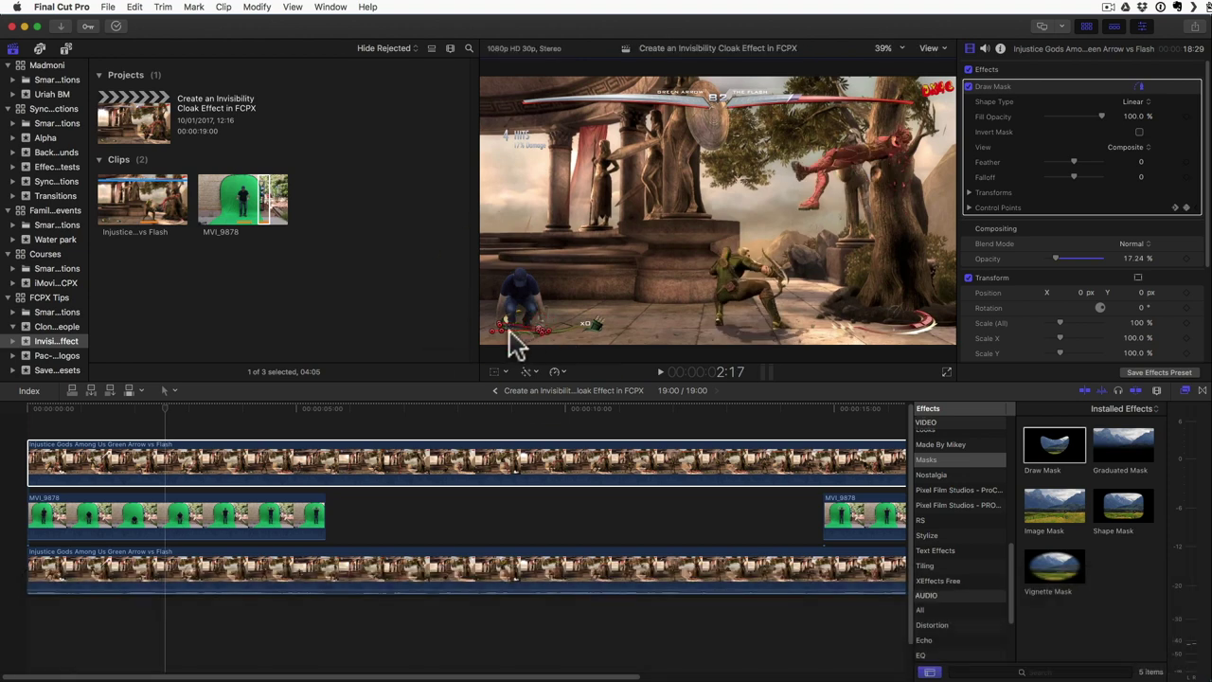
- Return to an earlier frame and play back to check the keyframed mask
{"action": "key", "text": "Left"}
{"action": "key", "text": "Left"}
{"action": "key", "text": "Left"}
{"action": "left_click", "coordinate": [500, 332]}
{"action": "left_click_drag", "start_coordinate": [498, 329], "coordinate": [499, 333]}
{"action": "key", "text": "Left"}
{"action": "key", "text": "Left"}
{"action": "key", "text": "Left"}
{"action": "key", "text": "Left"}
{"action": "key", "text": "Left"}
{"action": "key", "text": "Left"}
{"action": "key", "text": "Left"}
{"action": "key", "text": "Left"}
{"action": "key", "text": "Left"}
{"action": "key", "text": "Left"}
{"action": "key", "text": "Left"}
{"action": "key", "text": "Left"}
{"action": "key", "text": "Left"}
{"action": "key", "text": "Left"}
{"action": "key", "text": "Left"}
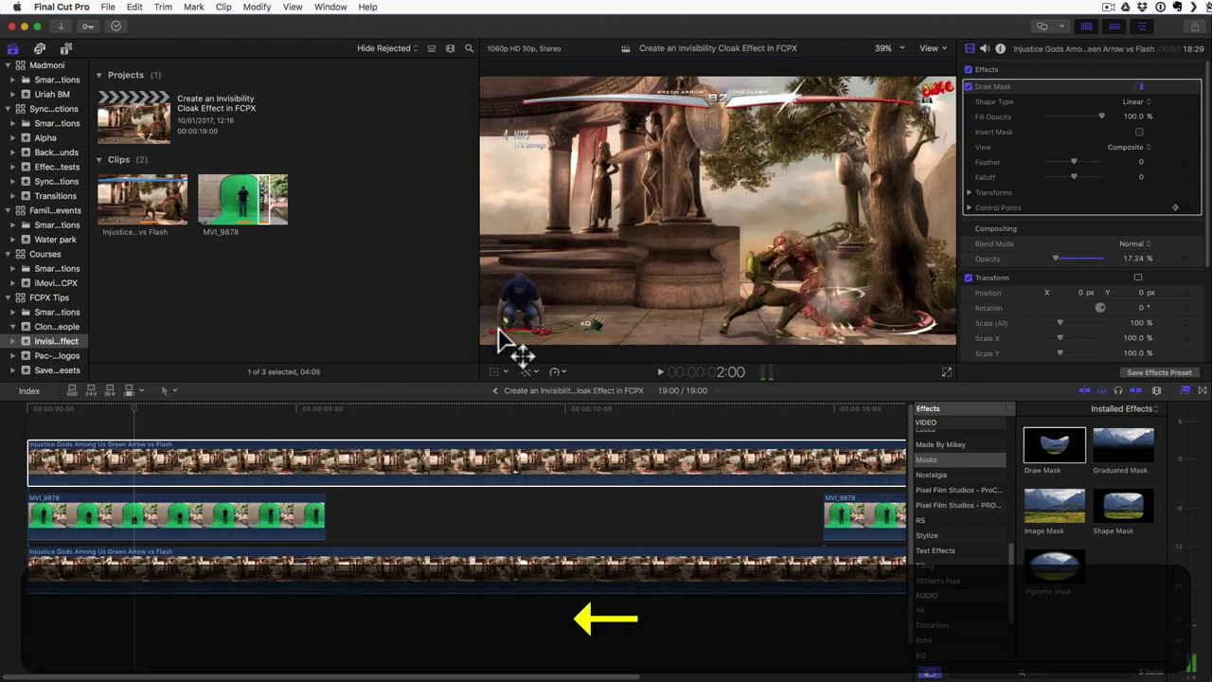
{"action": "key", "text": "Left"}
{"action": "key", "text": "Left"}
{"action": "key", "text": "Left"}
{"action": "key", "text": "Left"}
{"action": "key", "text": "Left"}
{"action": "key", "text": "Left"}
{"action": "key", "text": "Left"}
{"action": "key", "text": "Left"}
{"action": "key", "text": "Left"}
{"action": "key", "text": "Left"}
{"action": "key", "text": "Left"}
{"action": "key", "text": "Left"}
{"action": "key", "text": "Left"}
{"action": "key", "text": "Left"}
{"action": "key", "text": "Left"}
{"action": "key", "text": "Left"}
{"action": "key", "text": "Left"}
{"action": "key", "text": "Left"}
{"action": "key", "text": "Left"}
{"action": "key", "text": "Left"}
{"action": "key", "text": "Right"}
{"action": "key", "text": "space"}
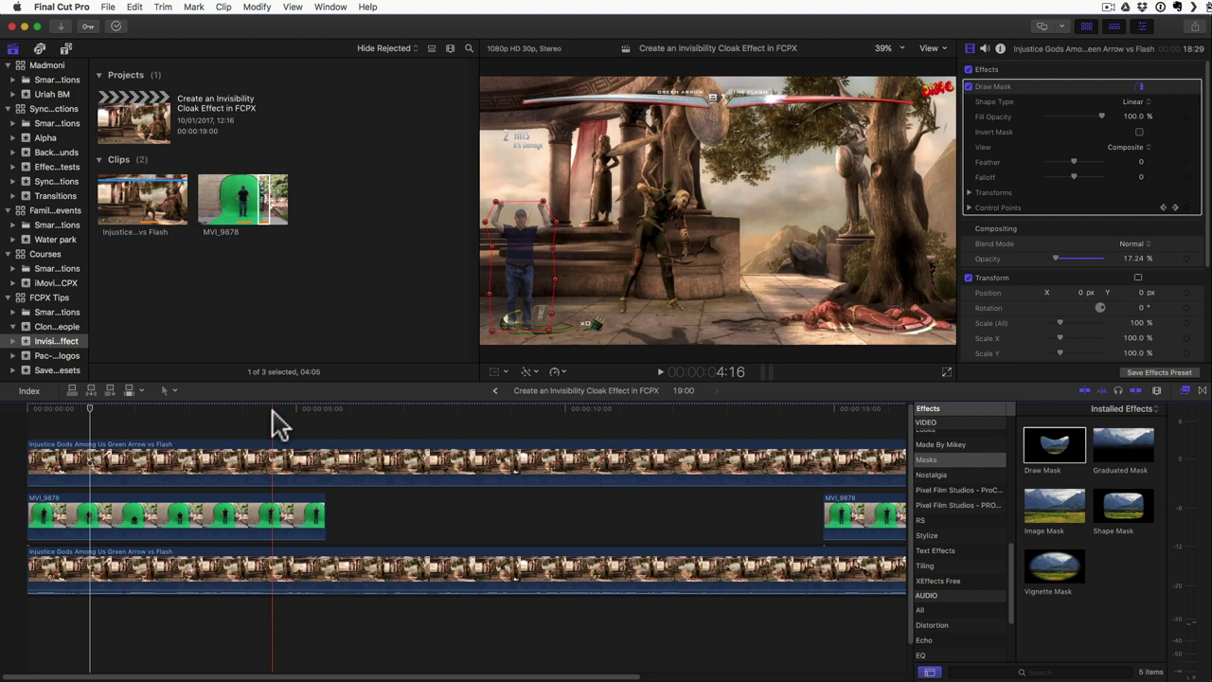
- Select the top Injustice copy and expand its Draw Mask Transforms settings
{"action": "left_click", "coordinate": [275, 462]}
{"action": "scroll", "coordinate": [275, 463], "scroll_direction": "right", "scroll_amount": 3}
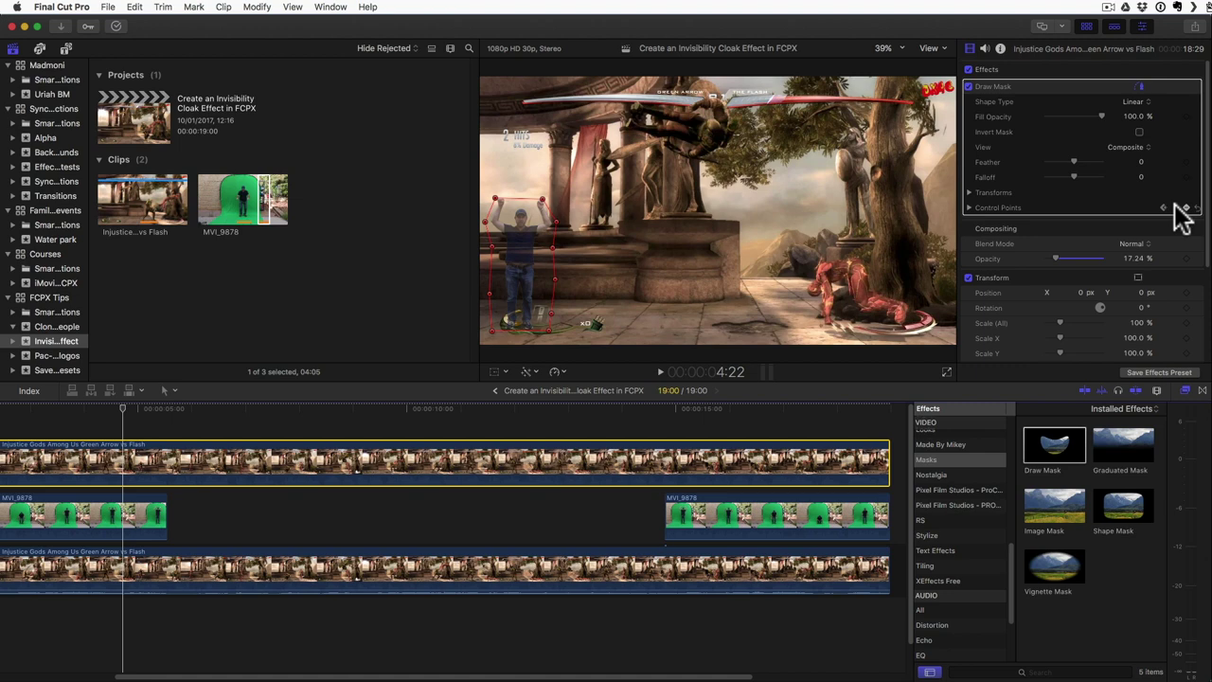
{"action": "left_click", "coordinate": [968, 193]}
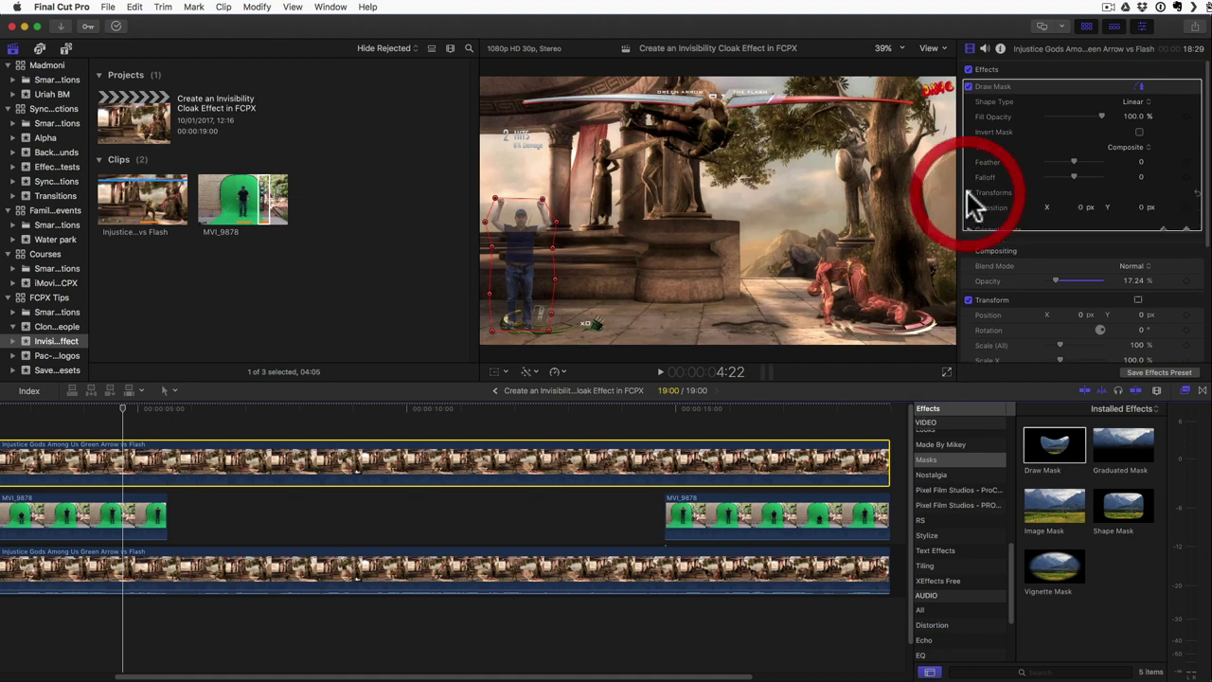
- Add a mask Position keyframe, then shift the mask right to X 583 px at 8:06
{"action": "left_click", "coordinate": [1187, 207]}
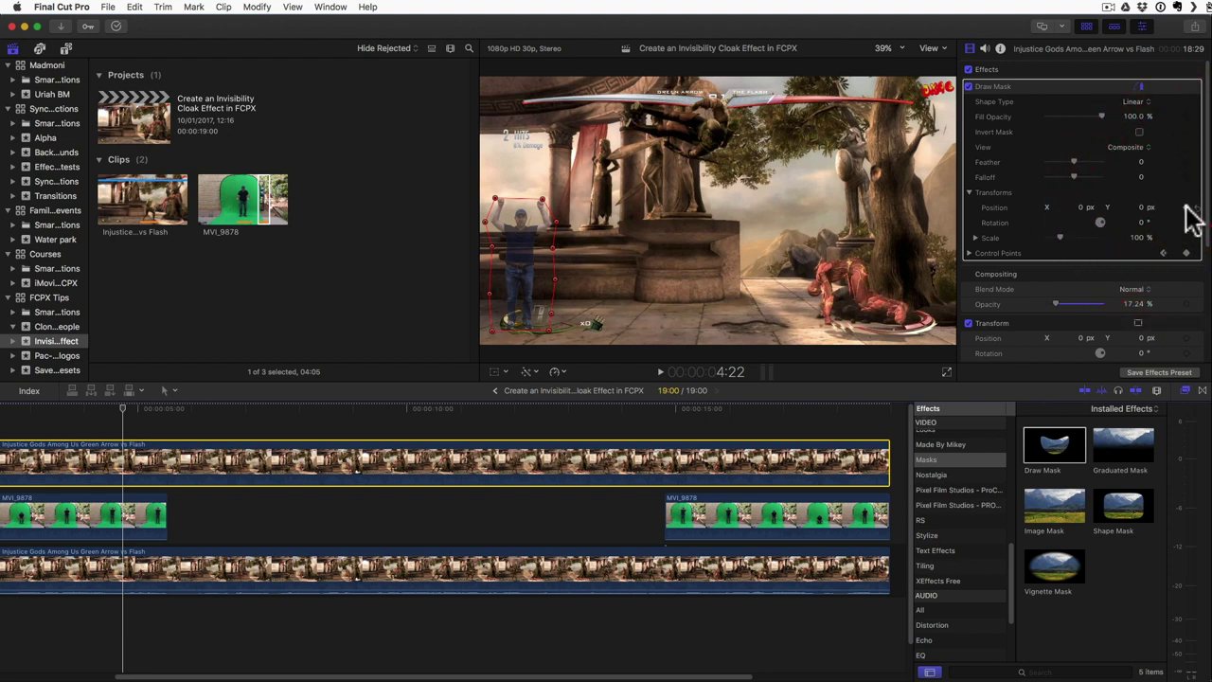
{"action": "left_click", "coordinate": [213, 424]}
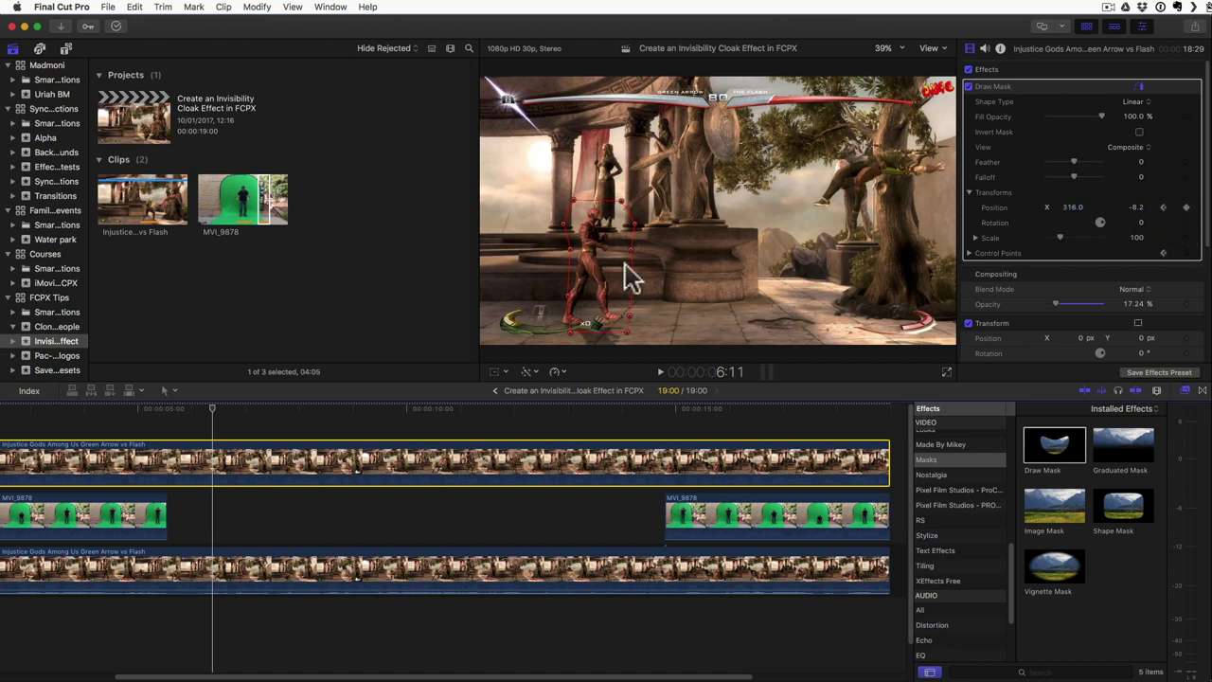
{"action": "left_click", "coordinate": [557, 261]}
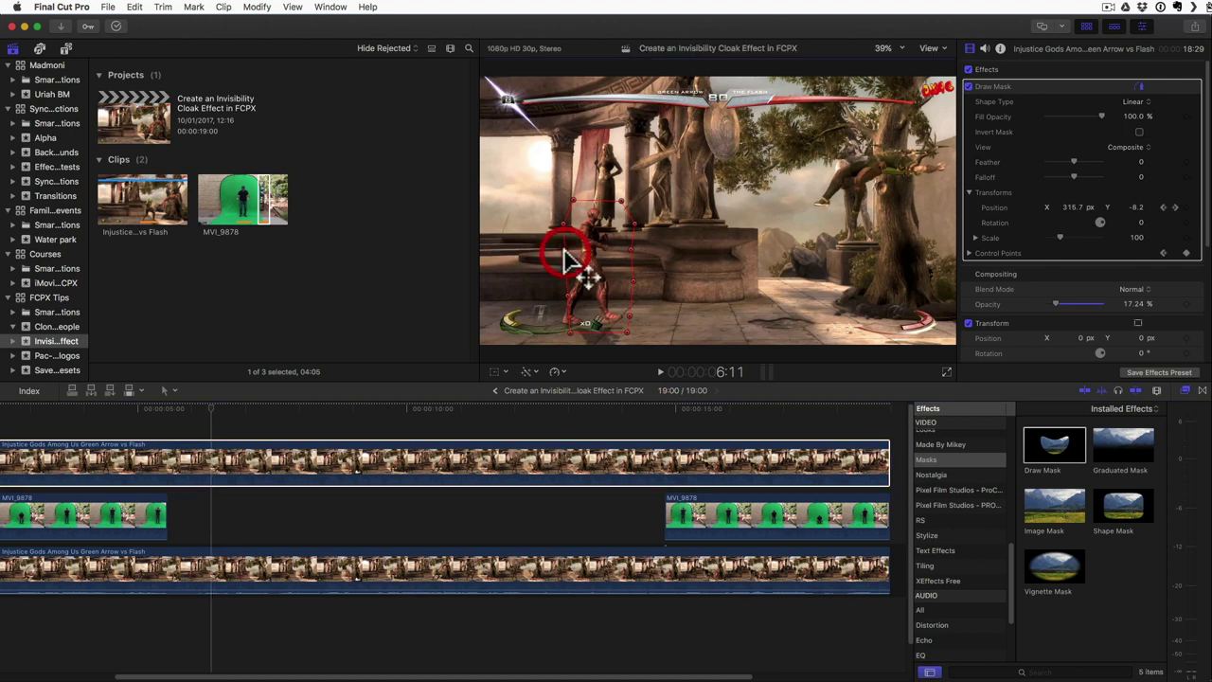
{"action": "left_click", "coordinate": [633, 256]}
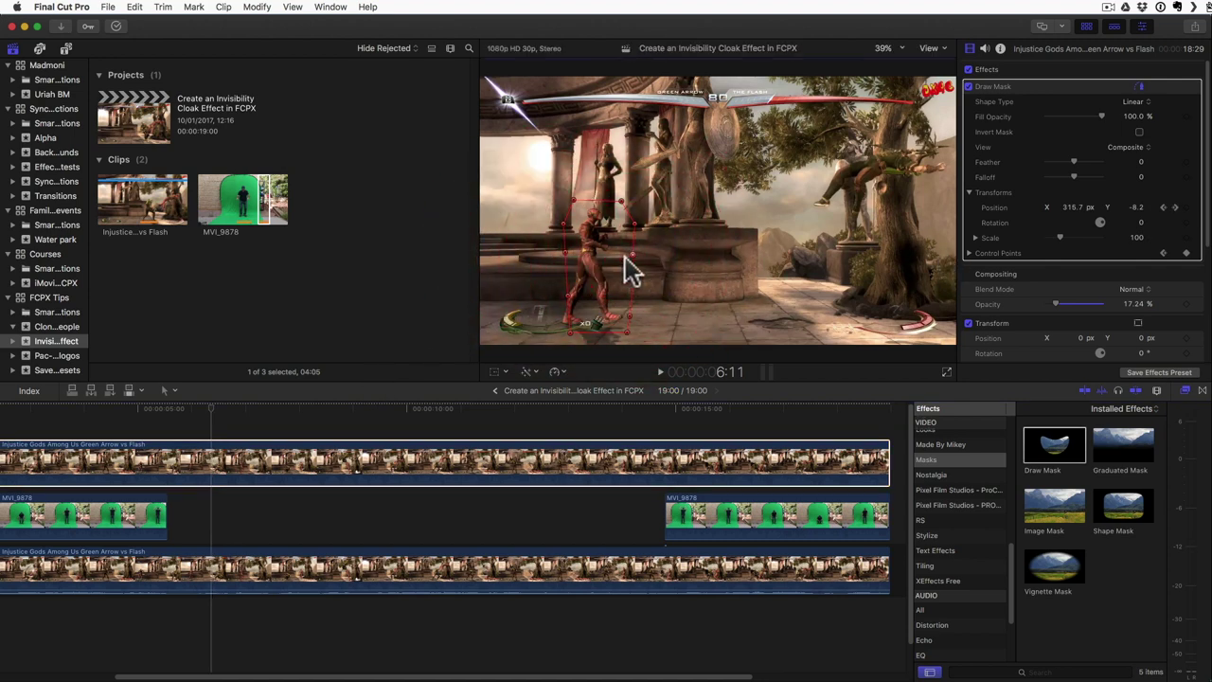
{"action": "key", "text": "super+z"}
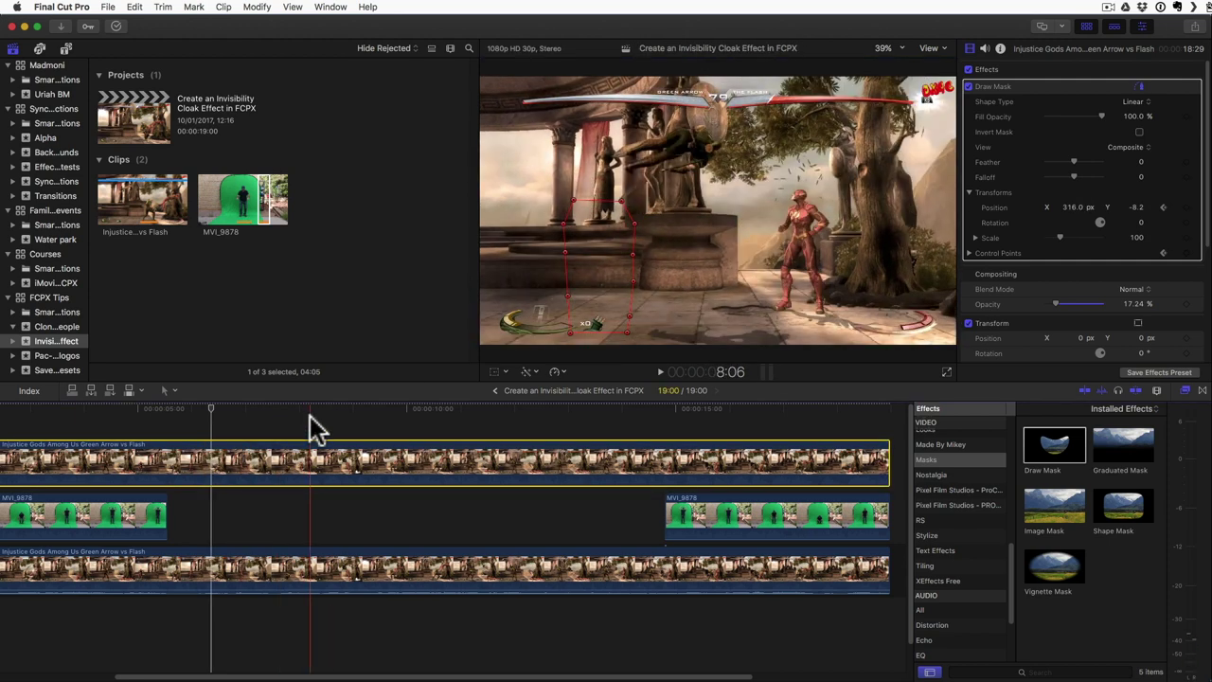
{"action": "left_click", "coordinate": [312, 428]}
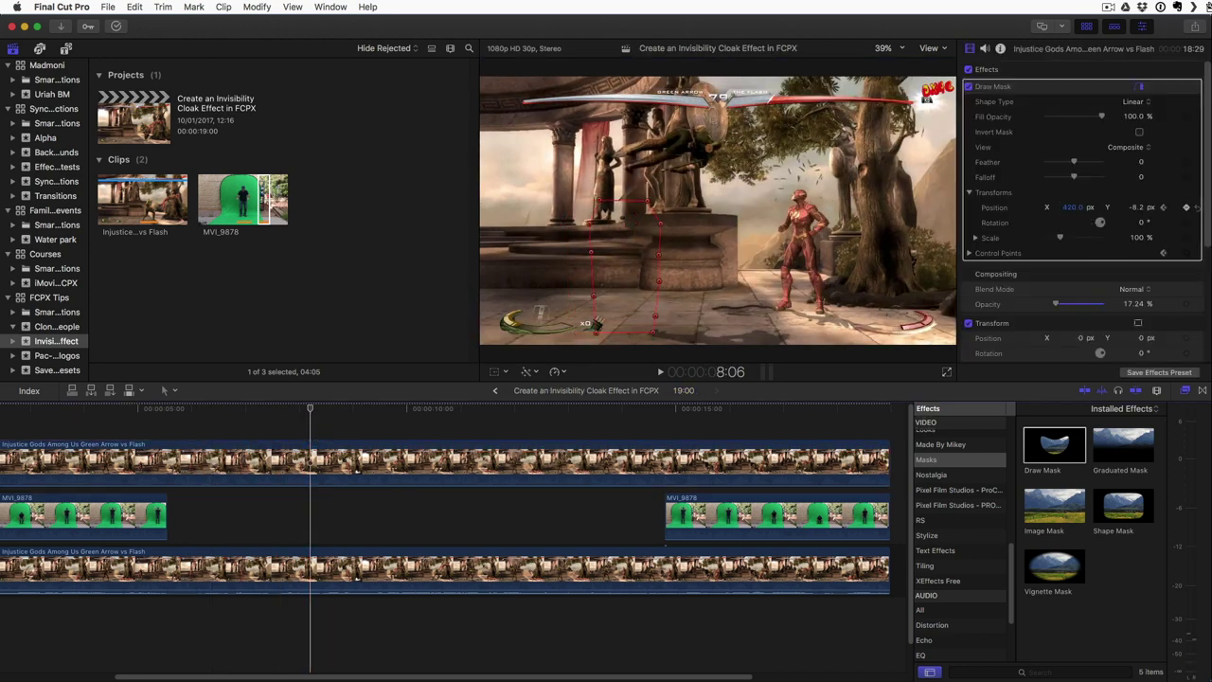
{"action": "left_click_drag", "start_coordinate": [1070, 206], "coordinate": [1146, 229]}
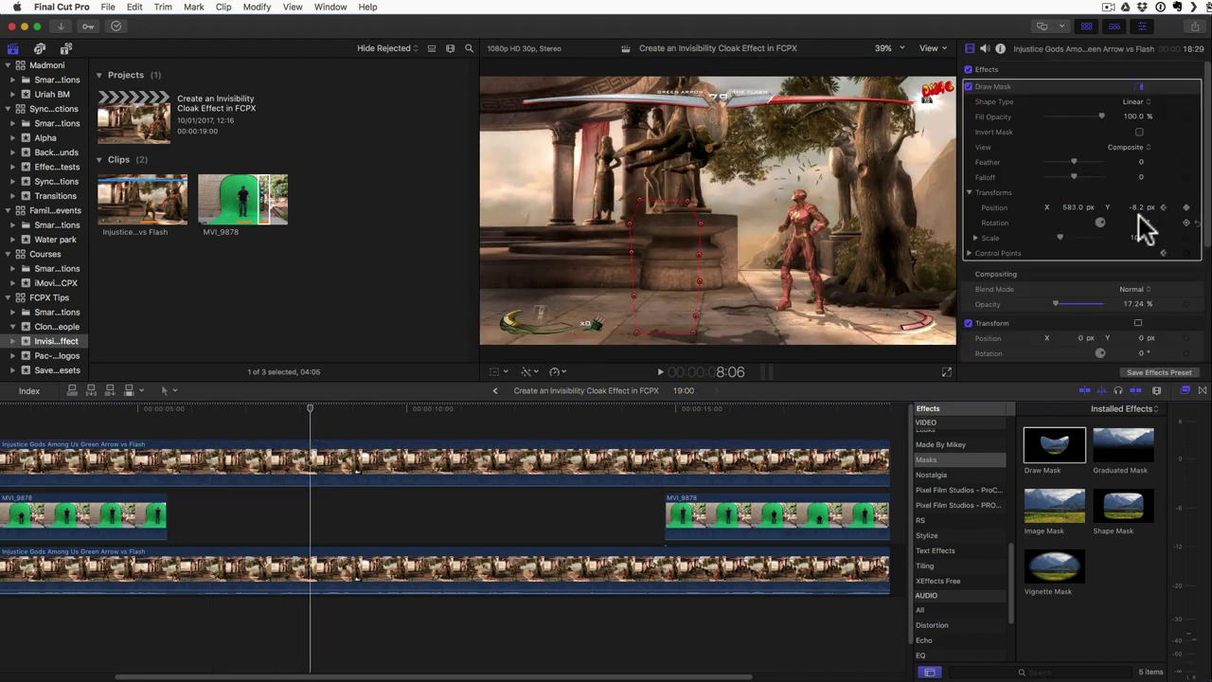
{"action": "left_click", "coordinate": [709, 262]}
{"action": "left_click", "coordinate": [632, 298]}
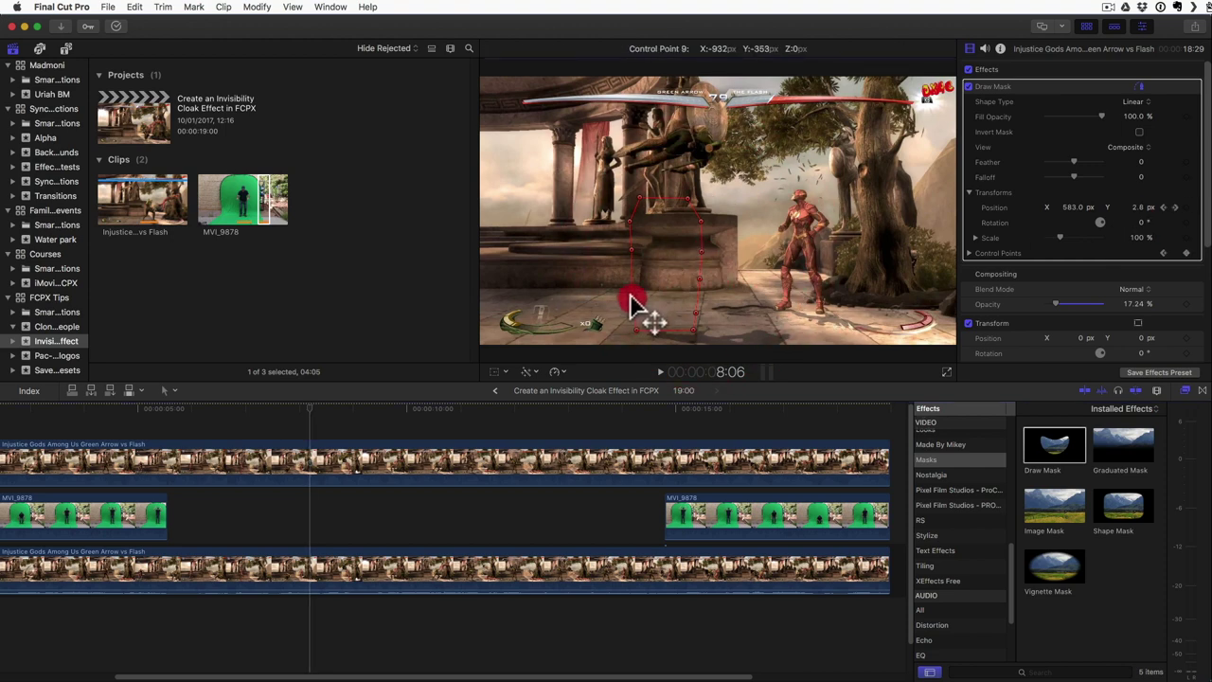
- Slide the mask further right at 11:10 and onto the Flash at X 1253 px by 13:27
{"action": "left_click", "coordinate": [481, 417]}
{"action": "left_click_drag", "start_coordinate": [1071, 206], "coordinate": [1139, 207]}
{"action": "left_click_drag", "start_coordinate": [734, 254], "coordinate": [738, 254]}
{"action": "left_click", "coordinate": [617, 487]}
{"action": "left_click_drag", "start_coordinate": [1075, 209], "coordinate": [1080, 216]}
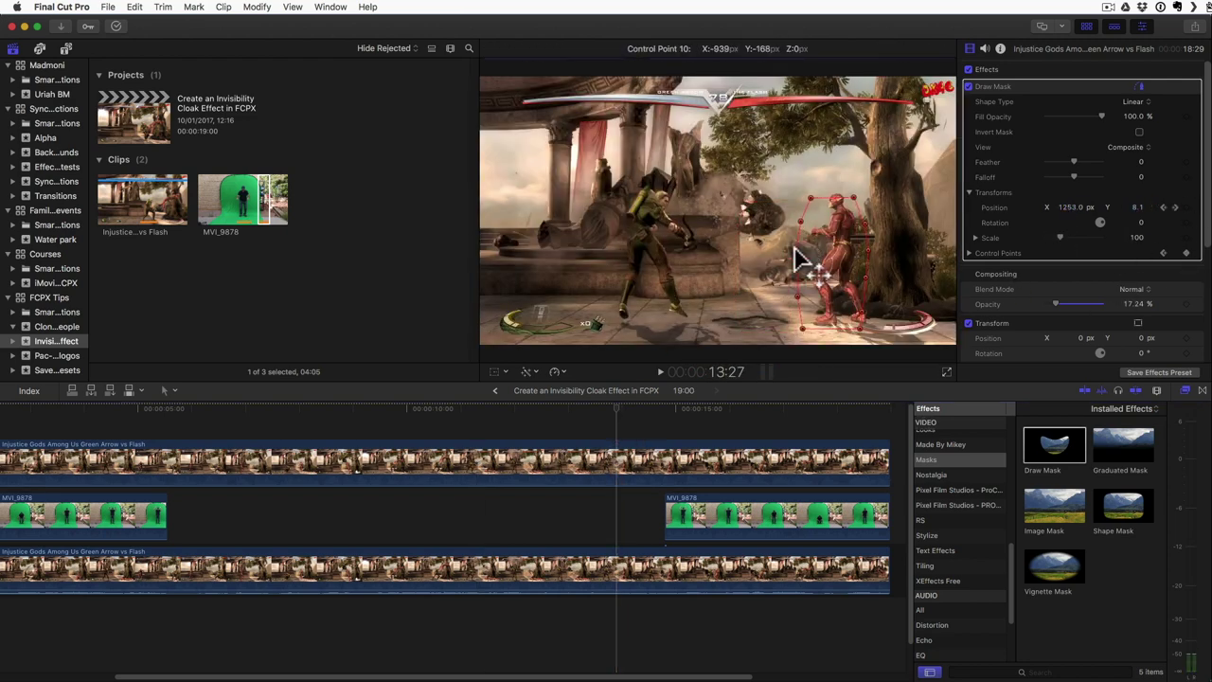
- Move the draw mask right onto the man, reaching X 1591 px, and fit its points to him
{"action": "left_click", "coordinate": [812, 207]}
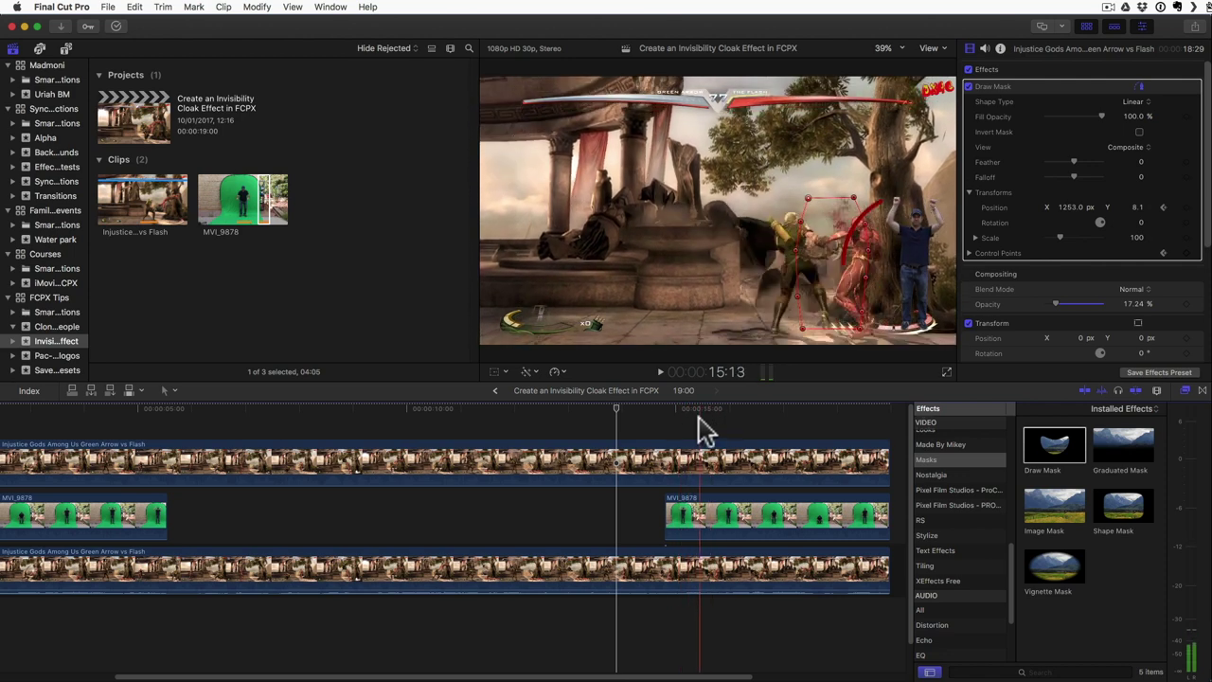
{"action": "left_click", "coordinate": [699, 424]}
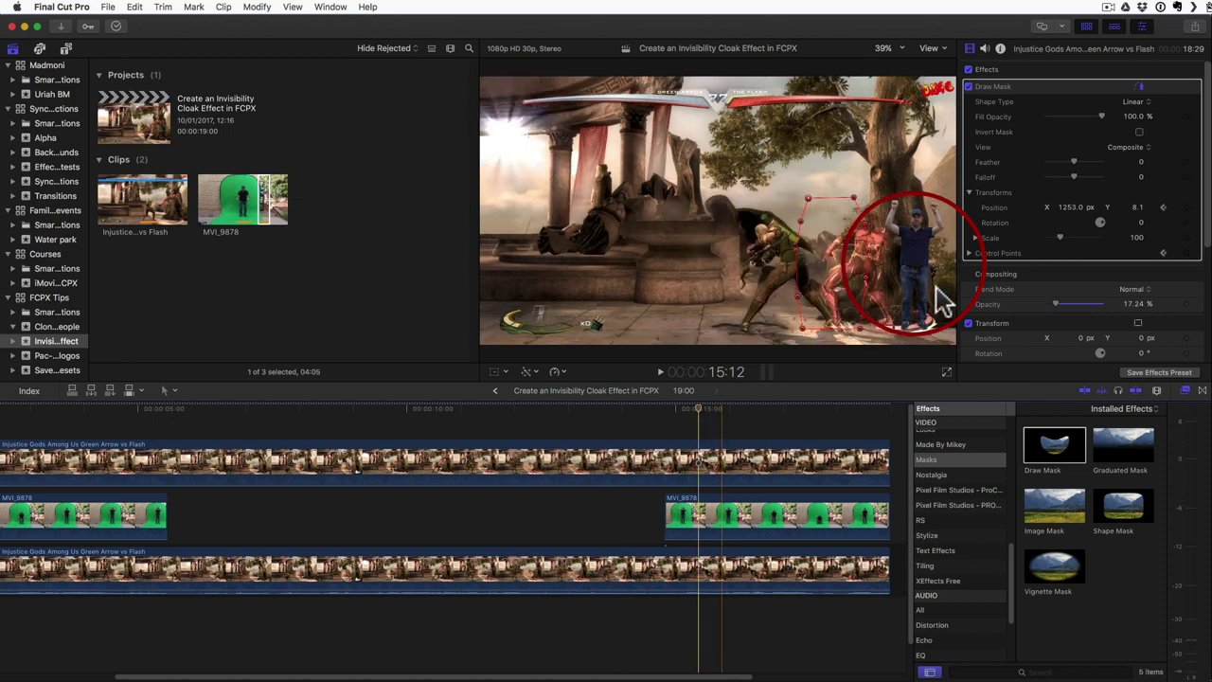
{"action": "left_click_drag", "start_coordinate": [1070, 206], "coordinate": [1080, 206]}
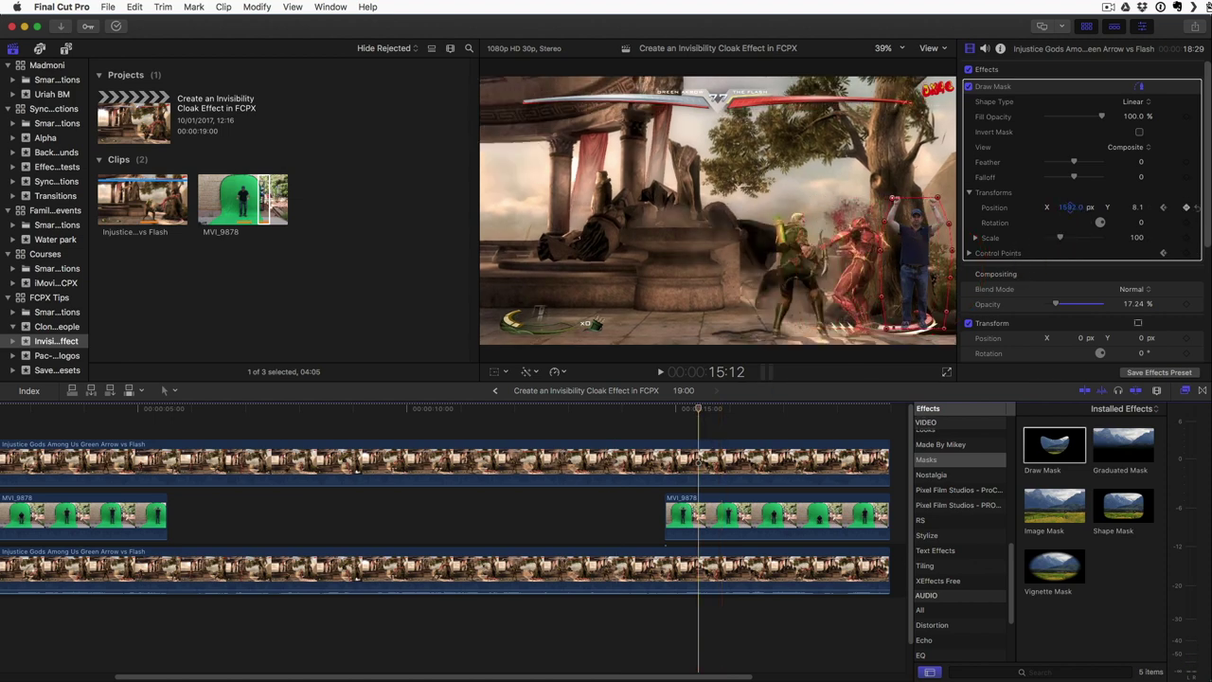
{"action": "left_click_drag", "start_coordinate": [1139, 210], "coordinate": [1131, 210]}
{"action": "left_click_drag", "start_coordinate": [895, 200], "coordinate": [896, 202]}
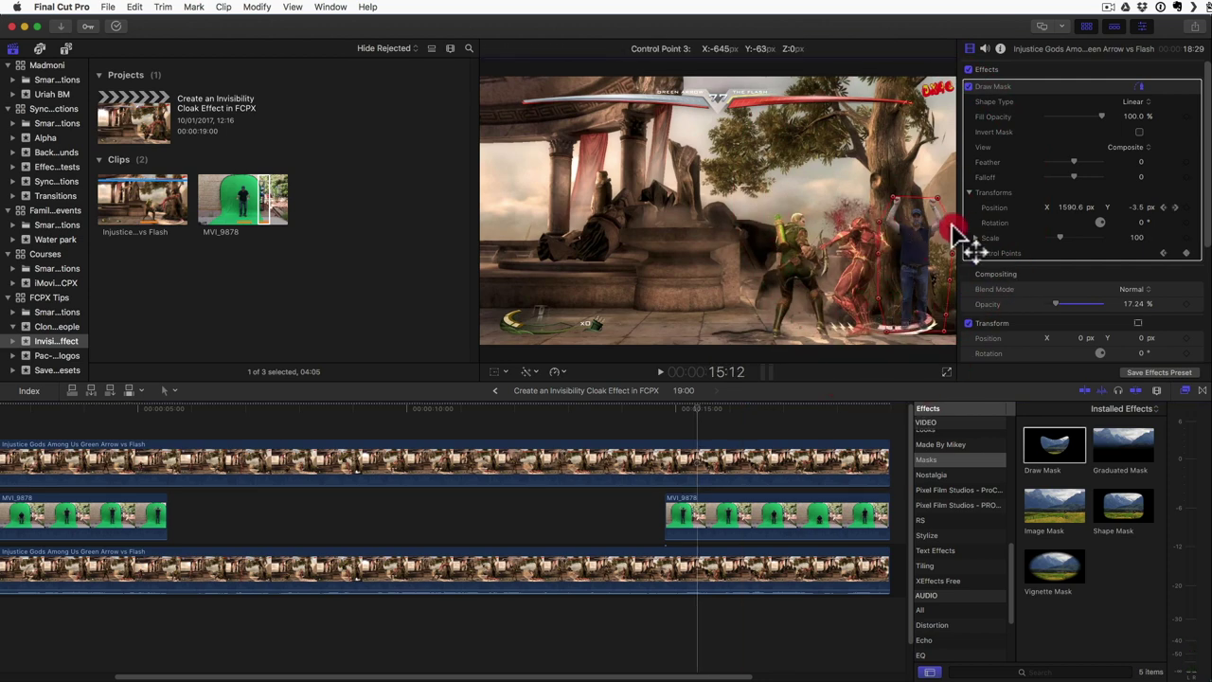
- Step forward a few frames at a time, reshaping the mask points to follow the man
{"action": "left_click", "coordinate": [707, 411]}
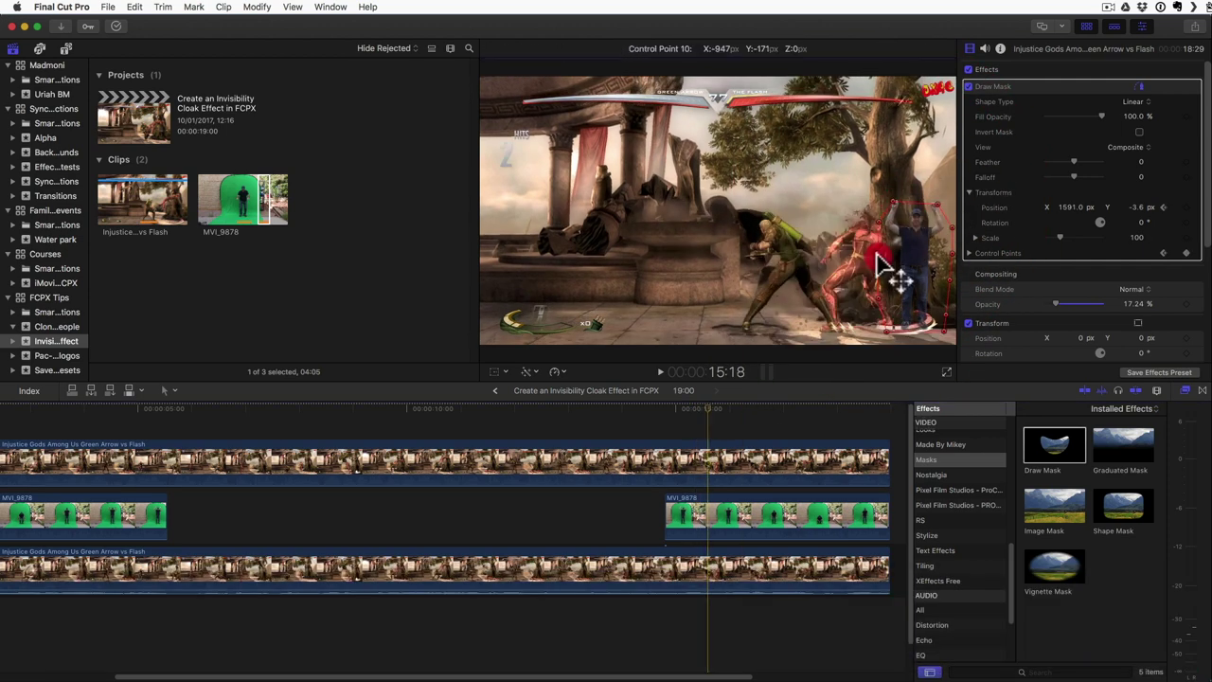
{"action": "key", "text": "Right"}
{"action": "key", "text": "Right"}
{"action": "key", "text": "Right"}
{"action": "key", "text": "Right"}
{"action": "key", "text": "Right"}
{"action": "left_click_drag", "start_coordinate": [940, 216], "coordinate": [960, 312]}
{"action": "key", "text": "Right"}
{"action": "key", "text": "Right"}
{"action": "key", "text": "Right"}
{"action": "key", "text": "Right"}
{"action": "key", "text": "Right"}
{"action": "key", "text": "Right"}
{"action": "left_click_drag", "start_coordinate": [878, 270], "coordinate": [933, 227]}
{"action": "key", "text": "Right"}
{"action": "key", "text": "Right"}
{"action": "key", "text": "Right"}
{"action": "key", "text": "Right"}
{"action": "key", "text": "Right"}
{"action": "left_click_drag", "start_coordinate": [881, 263], "coordinate": [885, 267]}
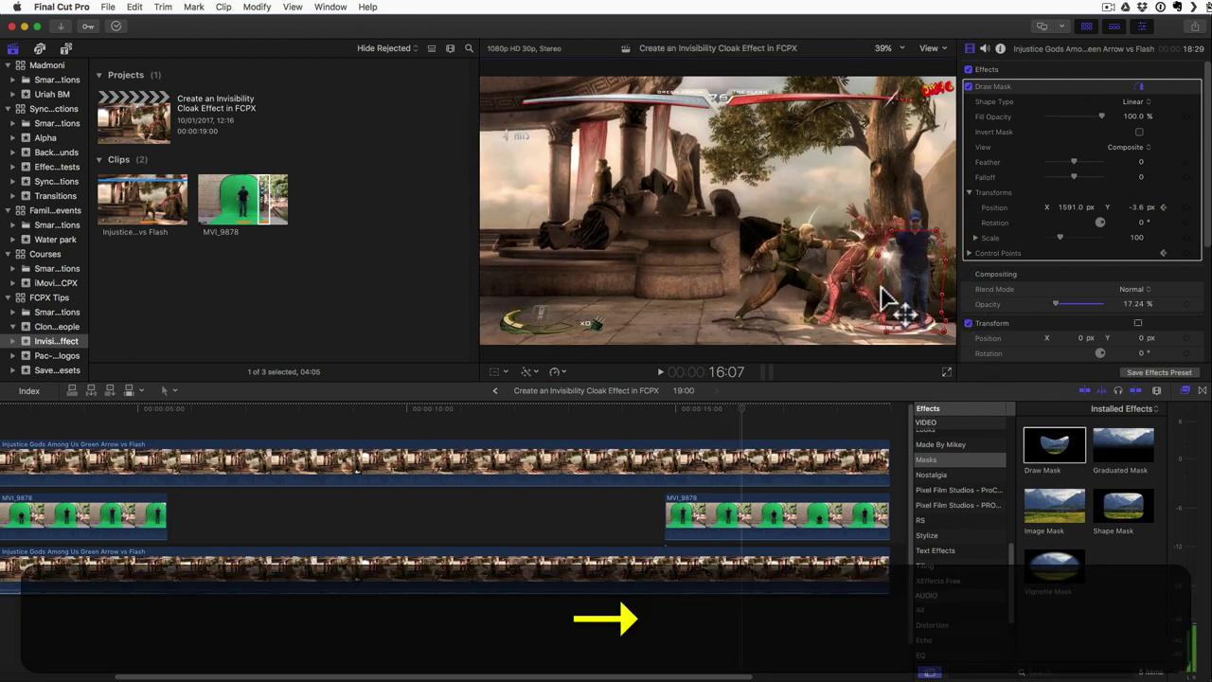
{"action": "left_click_drag", "start_coordinate": [941, 263], "coordinate": [915, 271]}
- Keep refitting the mask points frame by frame as the man crouches, through about 17:29
{"action": "key", "text": "Right"}
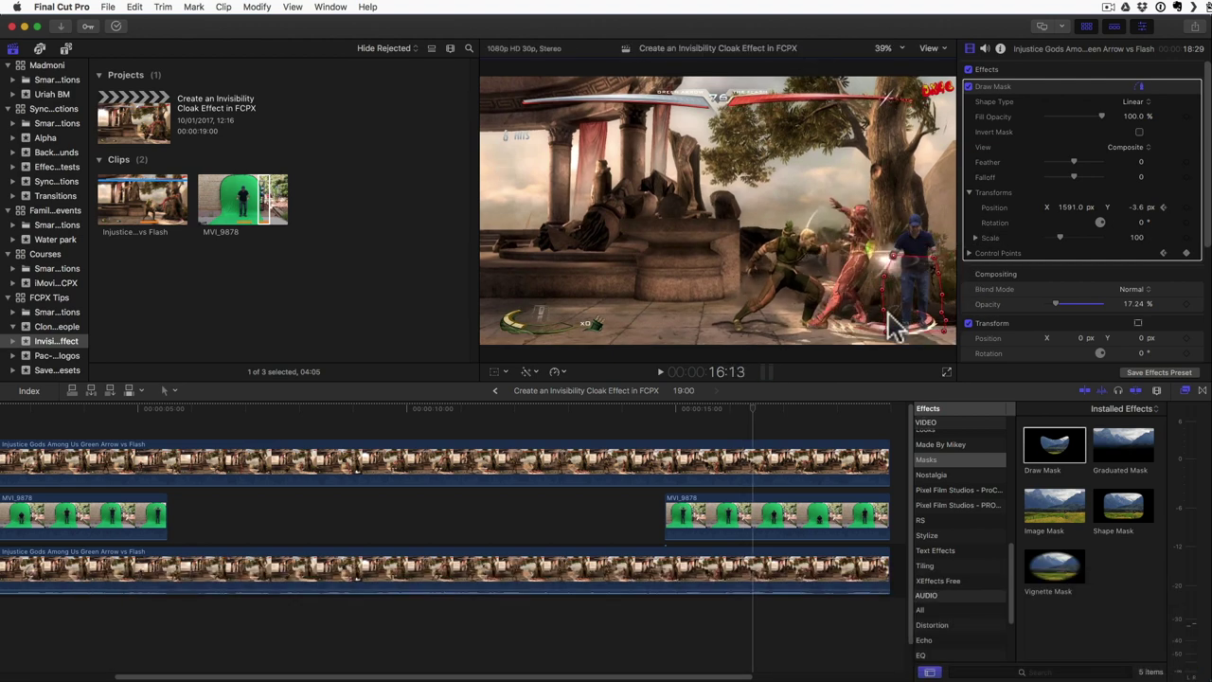
{"action": "key", "text": "Right"}
{"action": "key", "text": "Right"}
{"action": "key", "text": "Right"}
{"action": "key", "text": "Right"}
{"action": "left_click_drag", "start_coordinate": [895, 318], "coordinate": [898, 289]}
{"action": "key", "text": "Right"}
{"action": "key", "text": "Right"}
{"action": "key", "text": "Right"}
{"action": "key", "text": "Right"}
{"action": "key", "text": "Right"}
{"action": "key", "text": "Right"}
{"action": "key", "text": "Right"}
{"action": "key", "text": "Right"}
{"action": "key", "text": "Right"}
{"action": "key", "text": "Right"}
{"action": "key", "text": "Right"}
{"action": "key", "text": "Right"}
{"action": "key", "text": "Right"}
{"action": "key", "text": "Right"}
{"action": "key", "text": "Right"}
{"action": "key", "text": "Right"}
{"action": "key", "text": "Right"}
{"action": "mouse_move", "coordinate": [948, 325]}
{"action": "left_mouse_down"}
{"action": "mouse_move", "coordinate": [953, 341]}
{"action": "mouse_move", "coordinate": [942, 322]}
{"action": "left_mouse_up"}
{"action": "key", "text": "Right"}
{"action": "key", "text": "Right"}
{"action": "key", "text": "Right"}
{"action": "key", "text": "Right"}
{"action": "key", "text": "Right"}
{"action": "key", "text": "Right"}
{"action": "key", "text": "Right"}
{"action": "key", "text": "Right"}
{"action": "key", "text": "Right"}
{"action": "key", "text": "Right"}
{"action": "key", "text": "Right"}
{"action": "key", "text": "Right"}
{"action": "key", "text": "Right"}
{"action": "left_click", "coordinate": [938, 327]}
{"action": "key", "text": "Right"}
{"action": "key", "text": "Right"}
{"action": "key", "text": "Right"}
{"action": "key", "text": "Right"}
{"action": "key", "text": "Right"}
{"action": "key", "text": "Right"}
{"action": "key", "text": "Right"}
{"action": "key", "text": "Right"}
{"action": "key", "text": "Right"}
{"action": "key", "text": "Right"}
{"action": "key", "text": "Right"}
{"action": "key", "text": "Right"}
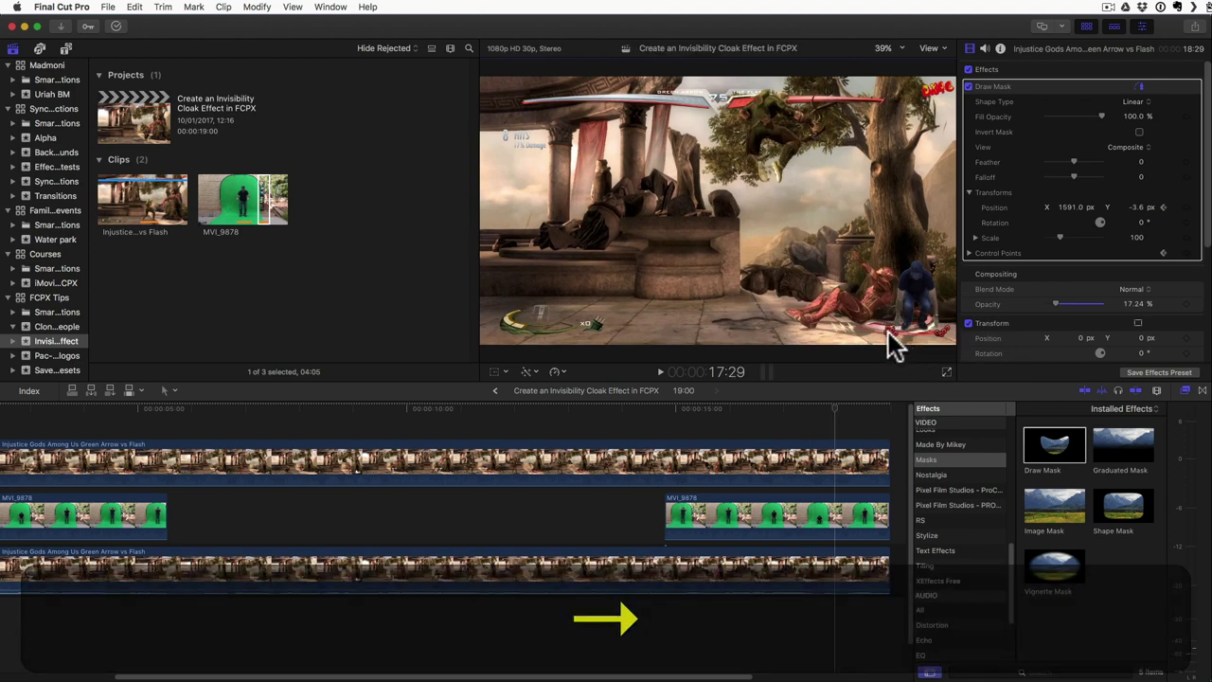
- Select the top game clip and play the project from the start to review the animated cloak mask
{"action": "left_click", "coordinate": [272, 422]}
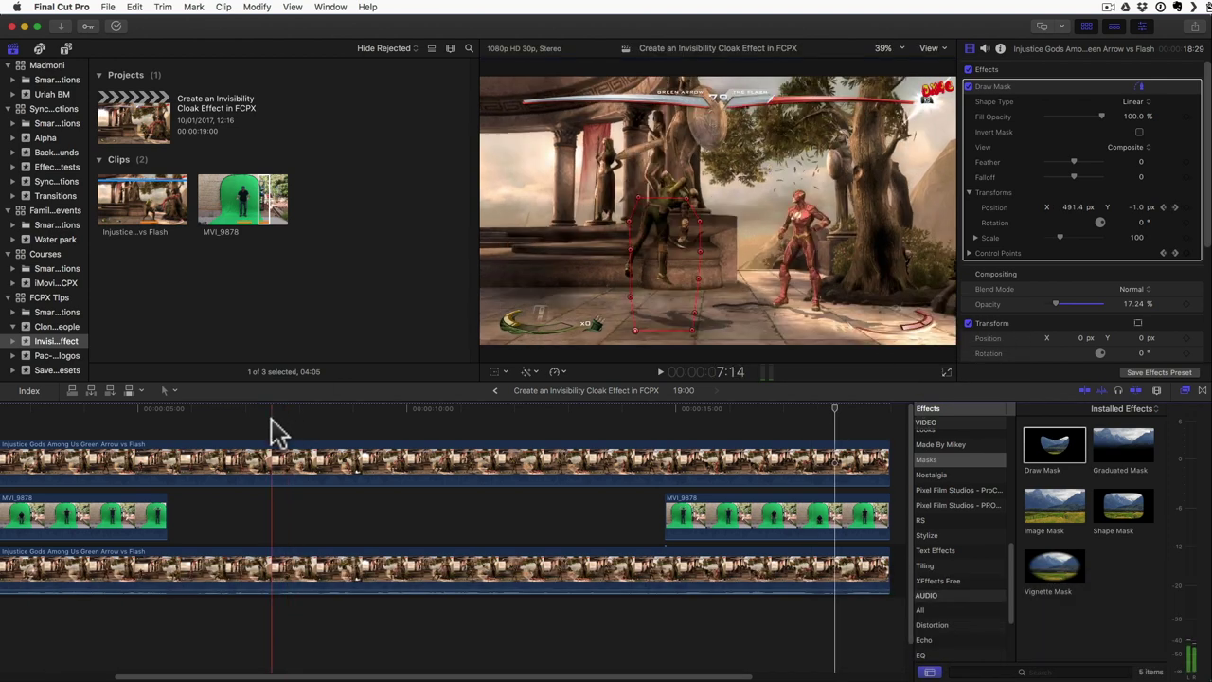
{"action": "left_click", "coordinate": [303, 476]}
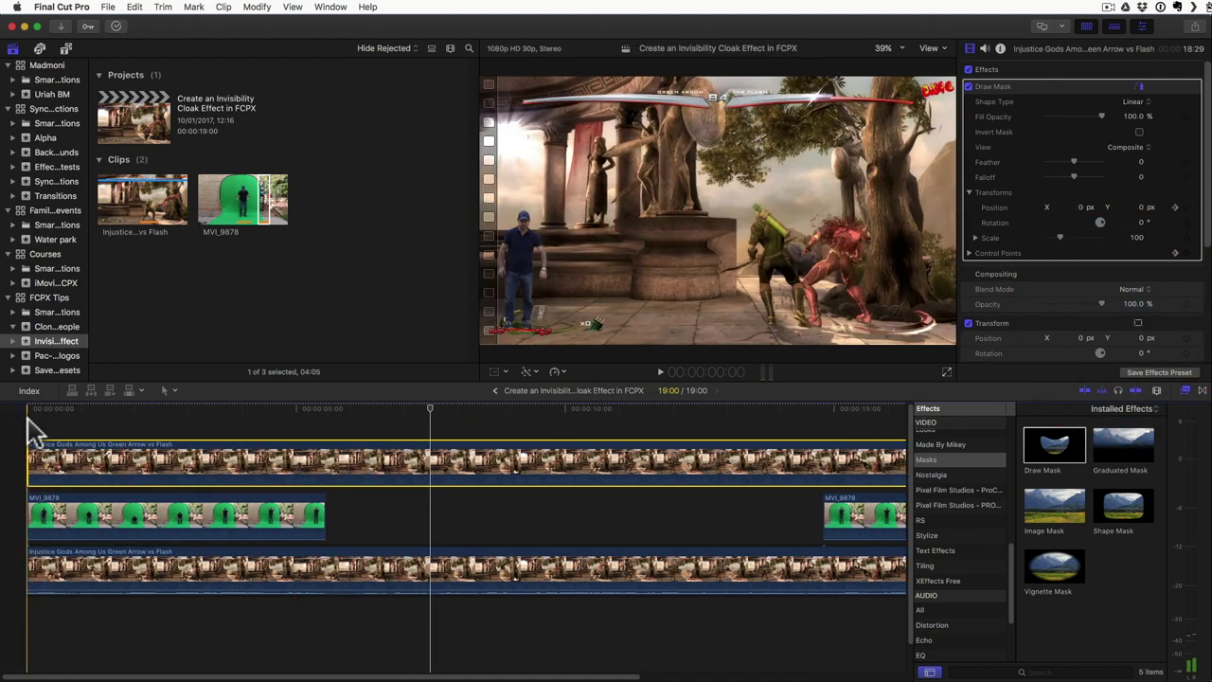
{"action": "key", "text": "space"}
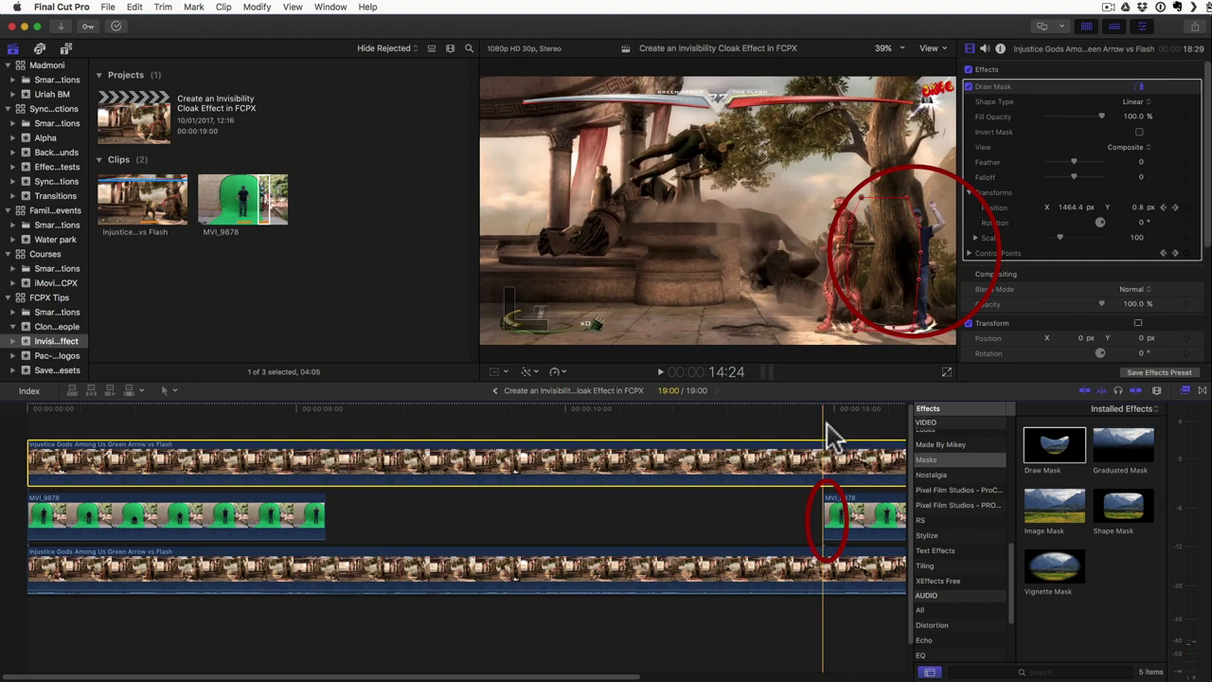
- Shorten the first MVI_9878 clip's end and trim the second MVI_9878 clip's start 18 frames later
{"action": "right_click", "coordinate": [291, 459]}
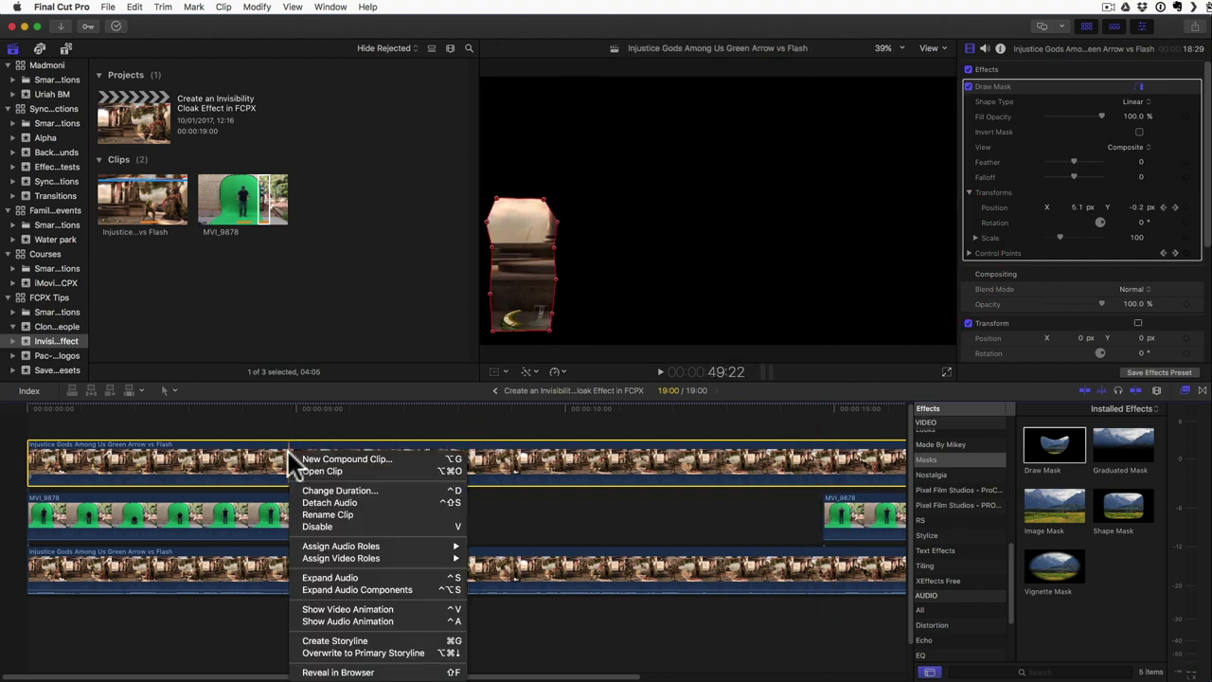
{"action": "left_click", "coordinate": [349, 610]}
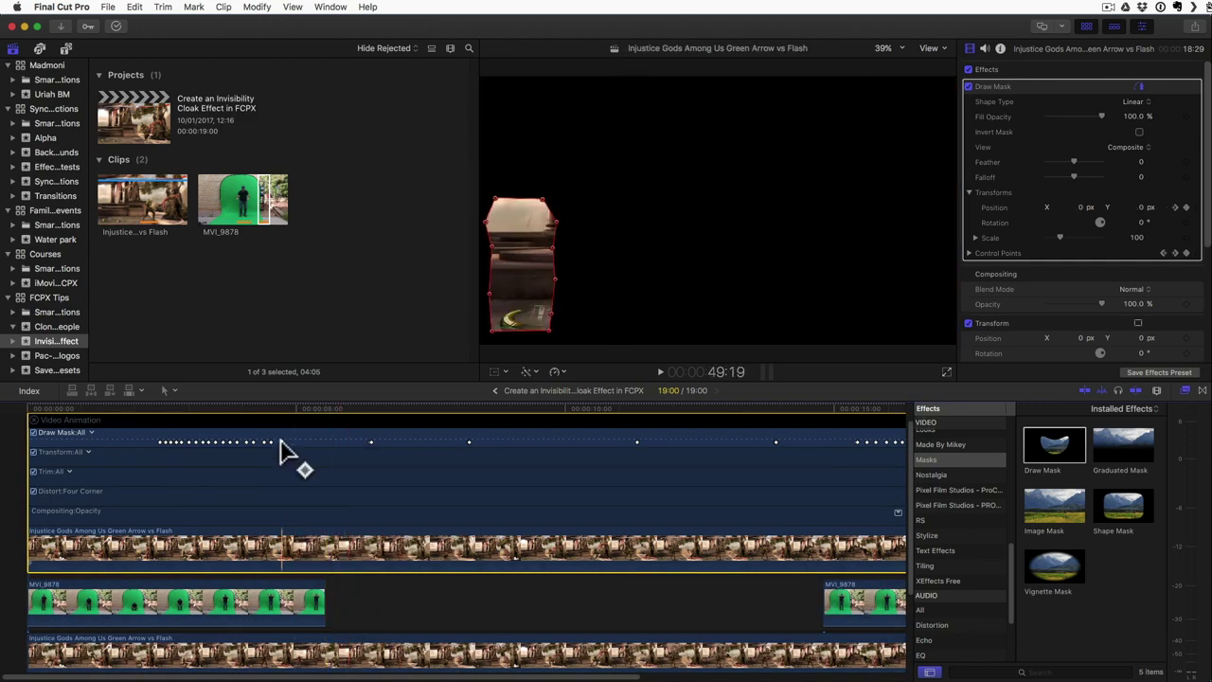
{"action": "left_click_drag", "start_coordinate": [325, 599], "coordinate": [279, 587]}
{"action": "scroll", "coordinate": [562, 609], "scroll_direction": "right", "scroll_amount": 2}
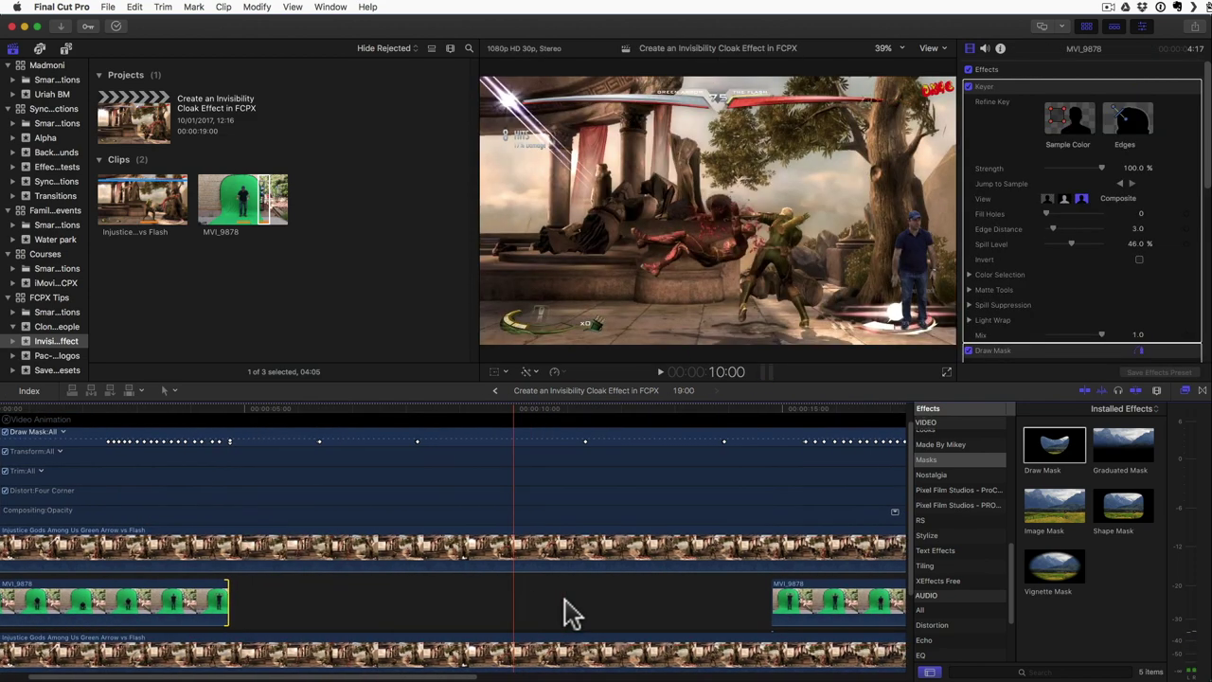
{"action": "scroll", "coordinate": [563, 611], "scroll_direction": "right", "scroll_amount": 1}
{"action": "left_click_drag", "start_coordinate": [741, 604], "coordinate": [771, 608]}
{"action": "scroll", "coordinate": [590, 588], "scroll_direction": "left", "scroll_amount": 3}
{"action": "scroll", "coordinate": [590, 588], "scroll_direction": "up", "scroll_amount": 1}
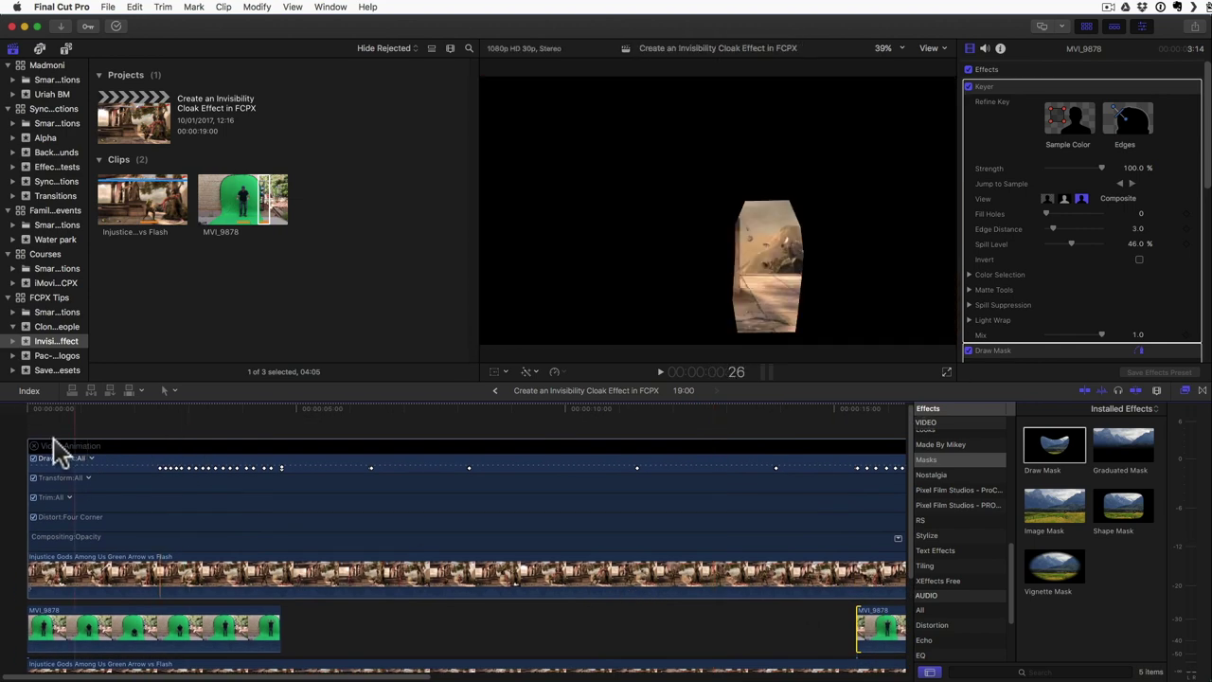
- Close the animation editor and play back the cloak composite around 14:01 to review it
{"action": "left_click", "coordinate": [33, 445]}
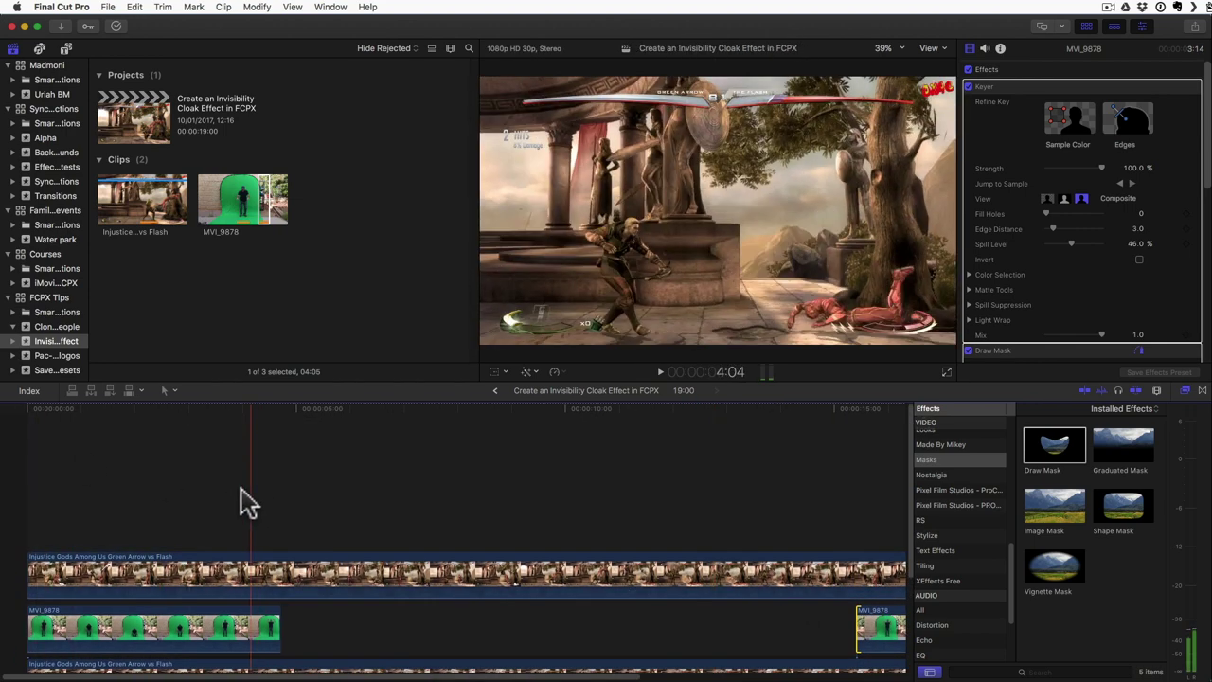
{"action": "key", "text": "space"}
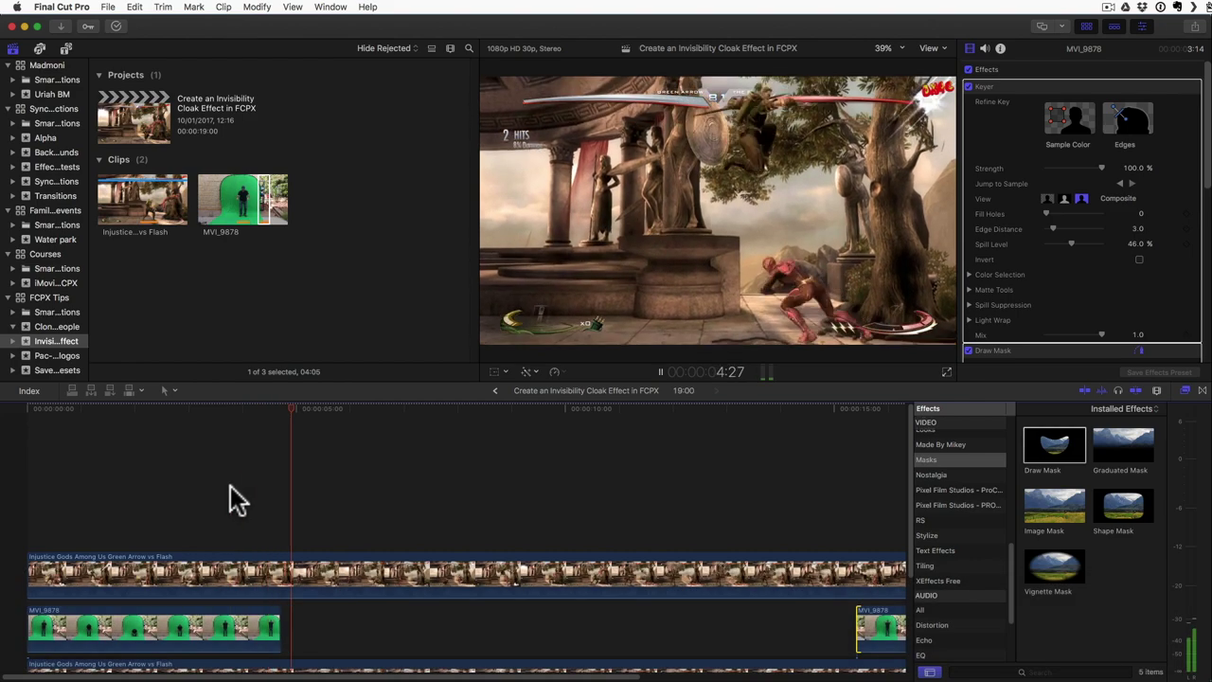
{"action": "left_click", "coordinate": [778, 511]}
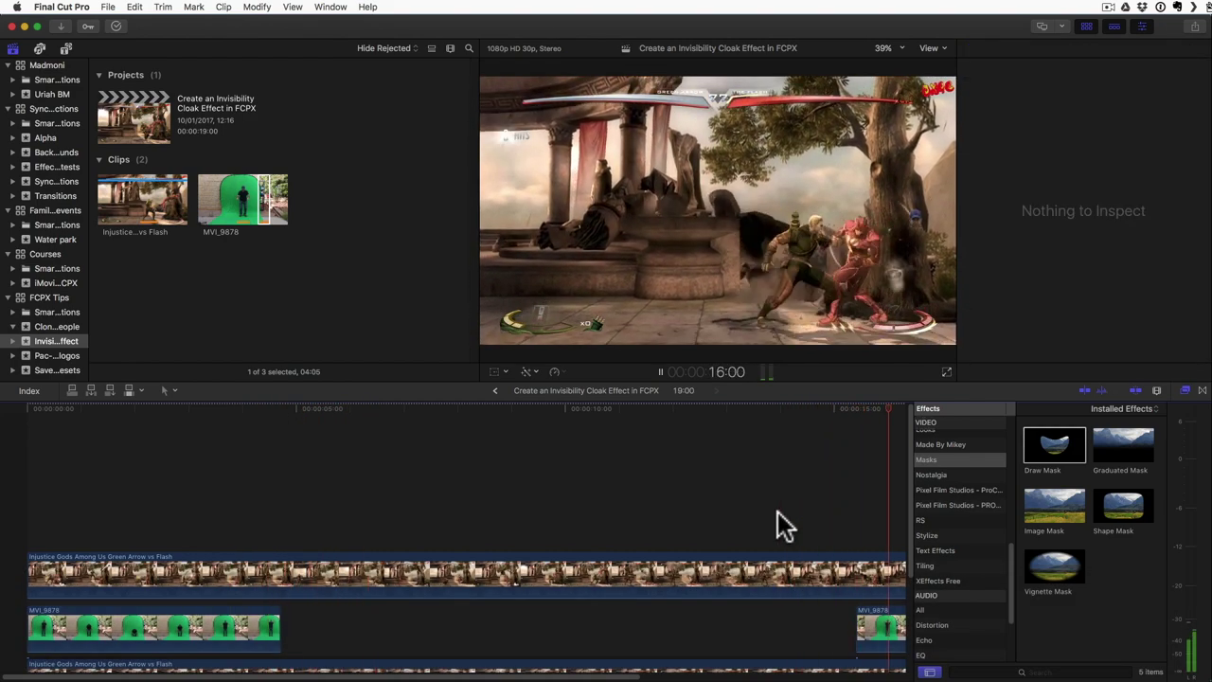
{"action": "key", "text": "space"}
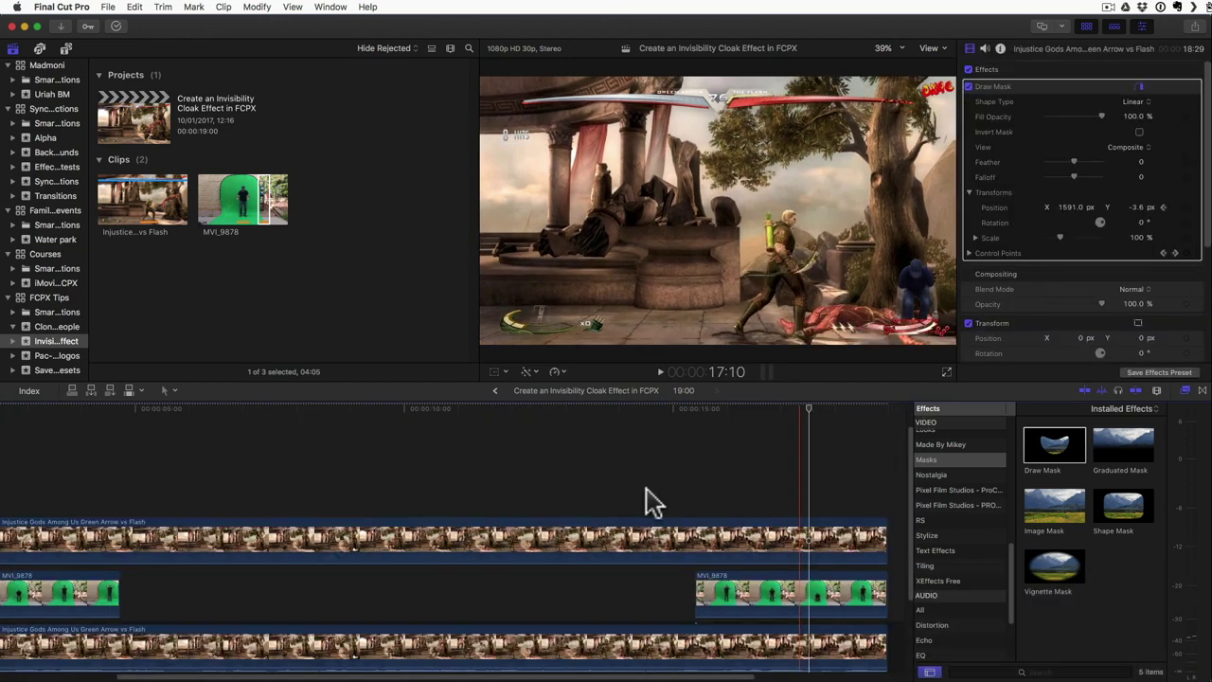
- Set the masked game-scene clip's Transform Scale (All) to 10 and preview the distorted cloak
{"action": "scroll", "coordinate": [646, 502], "scroll_direction": "left", "scroll_amount": 2}
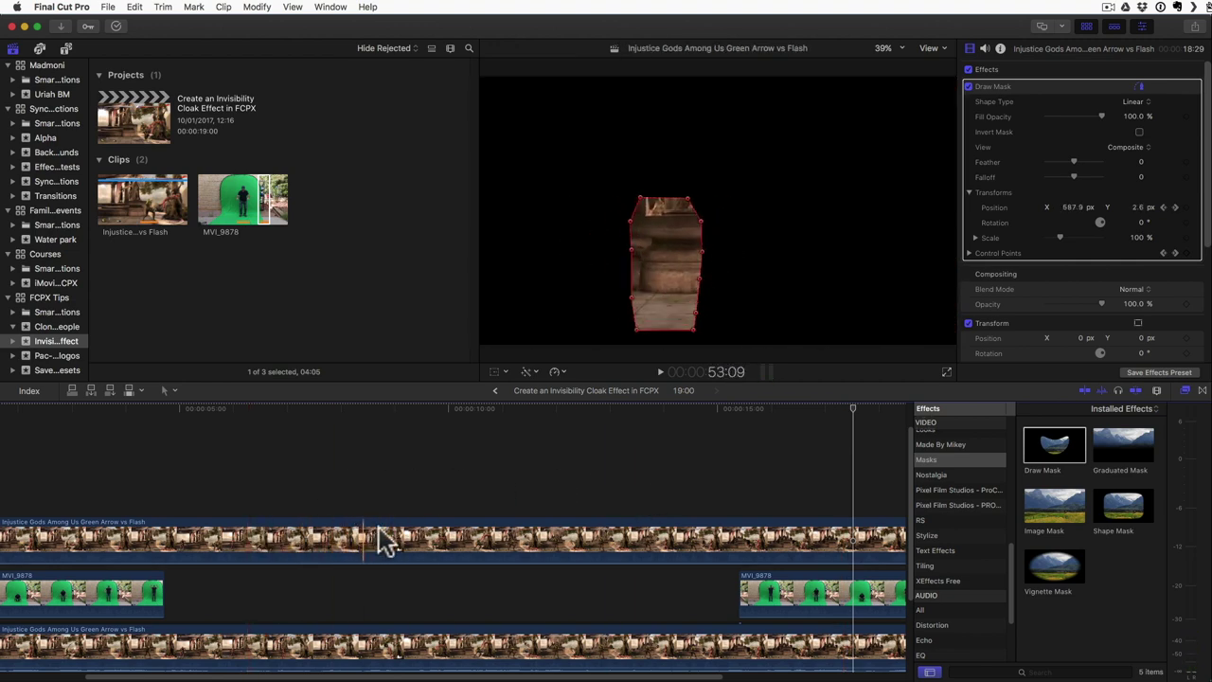
{"action": "left_click", "coordinate": [232, 535]}
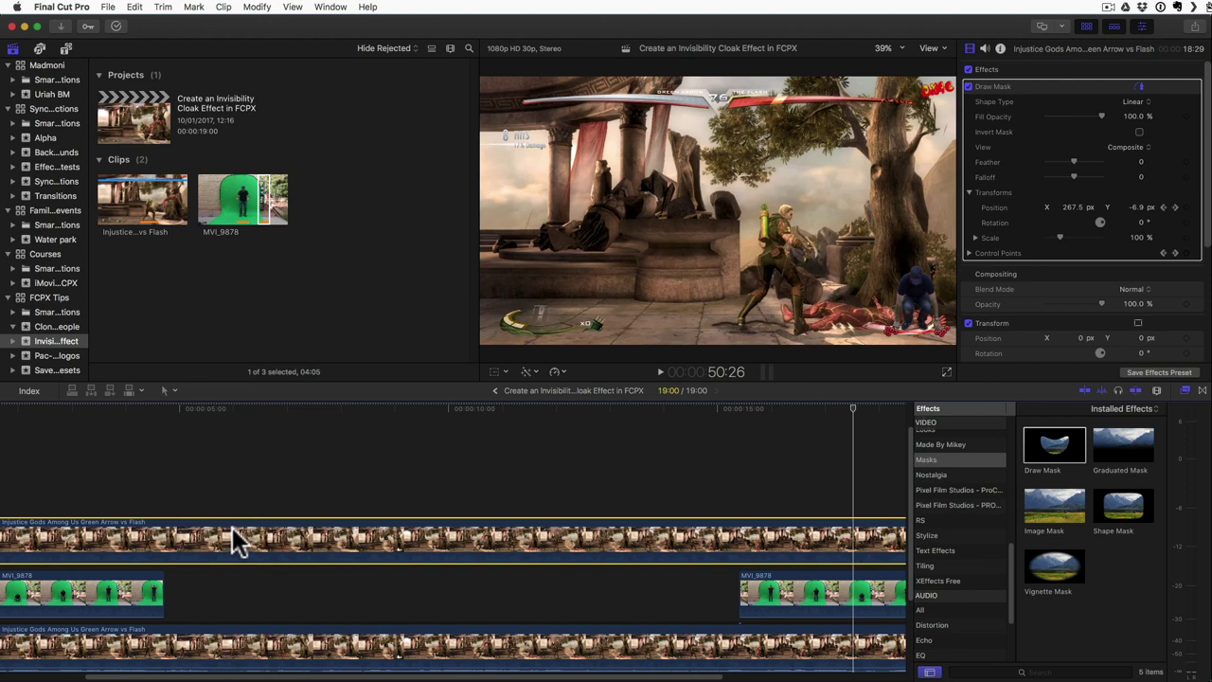
{"action": "scroll", "coordinate": [1076, 301], "scroll_direction": "down", "scroll_amount": 2}
{"action": "scroll", "coordinate": [1077, 301], "scroll_direction": "down", "scroll_amount": 1}
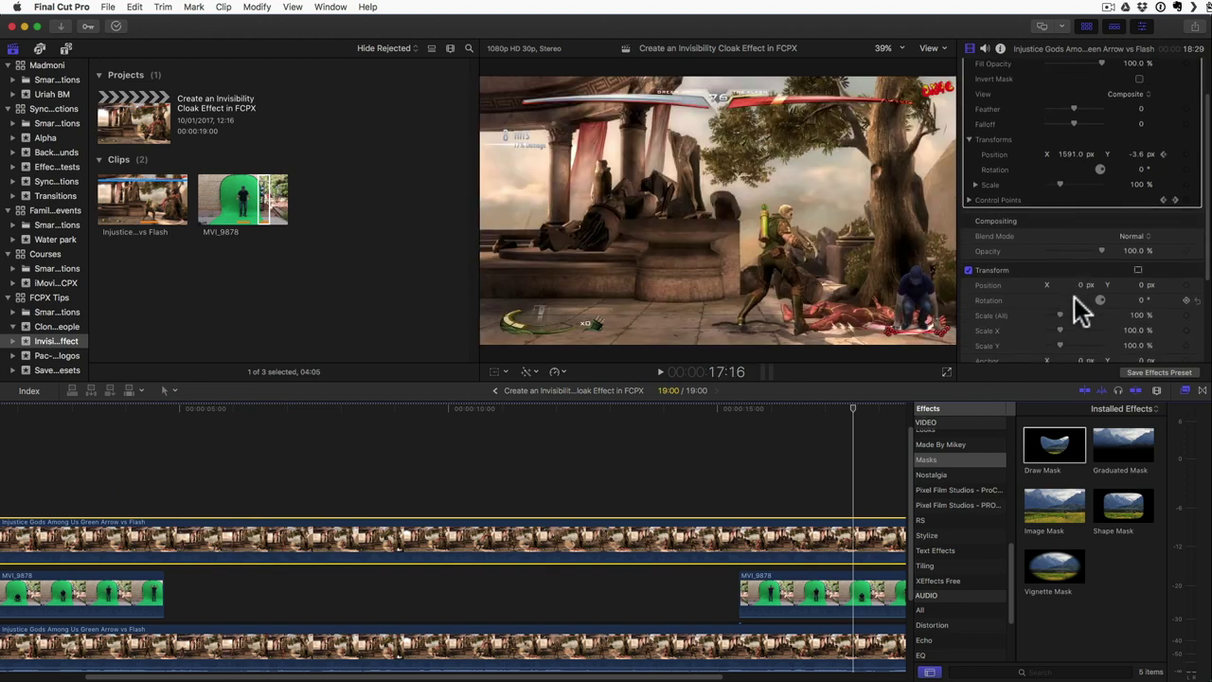
{"action": "double_click", "coordinate": [1137, 316]}
{"action": "type", "text": "10"}
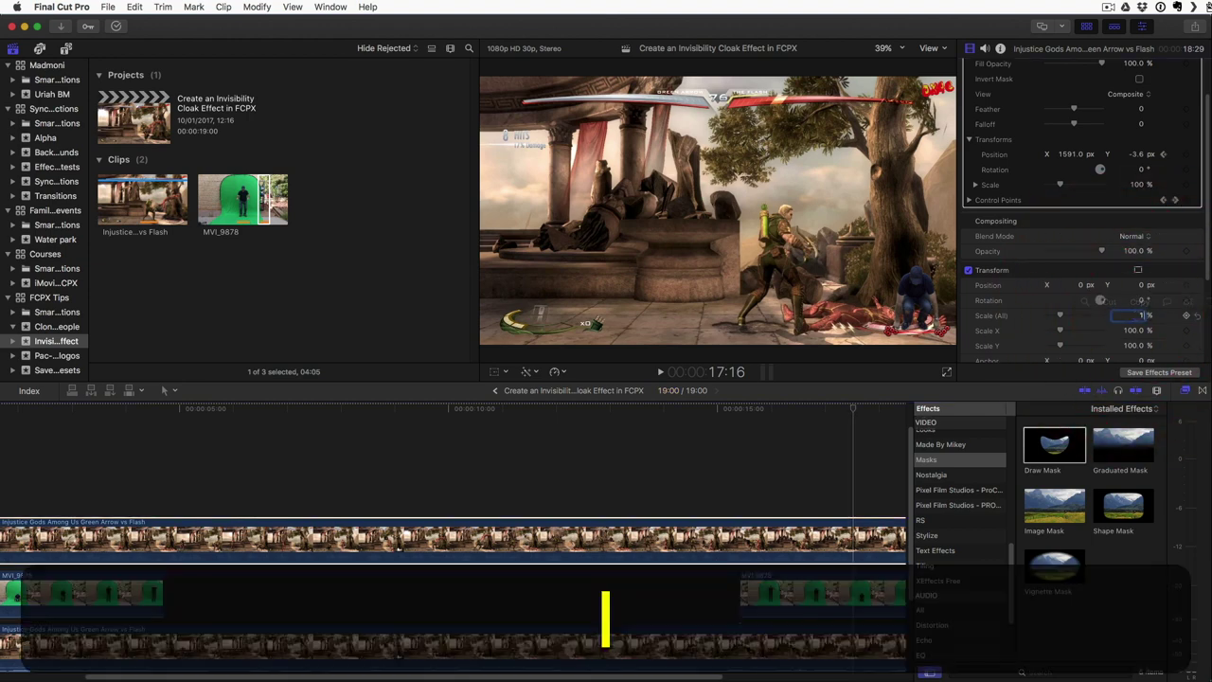
{"action": "key", "text": "Return"}
{"action": "key", "text": "space"}
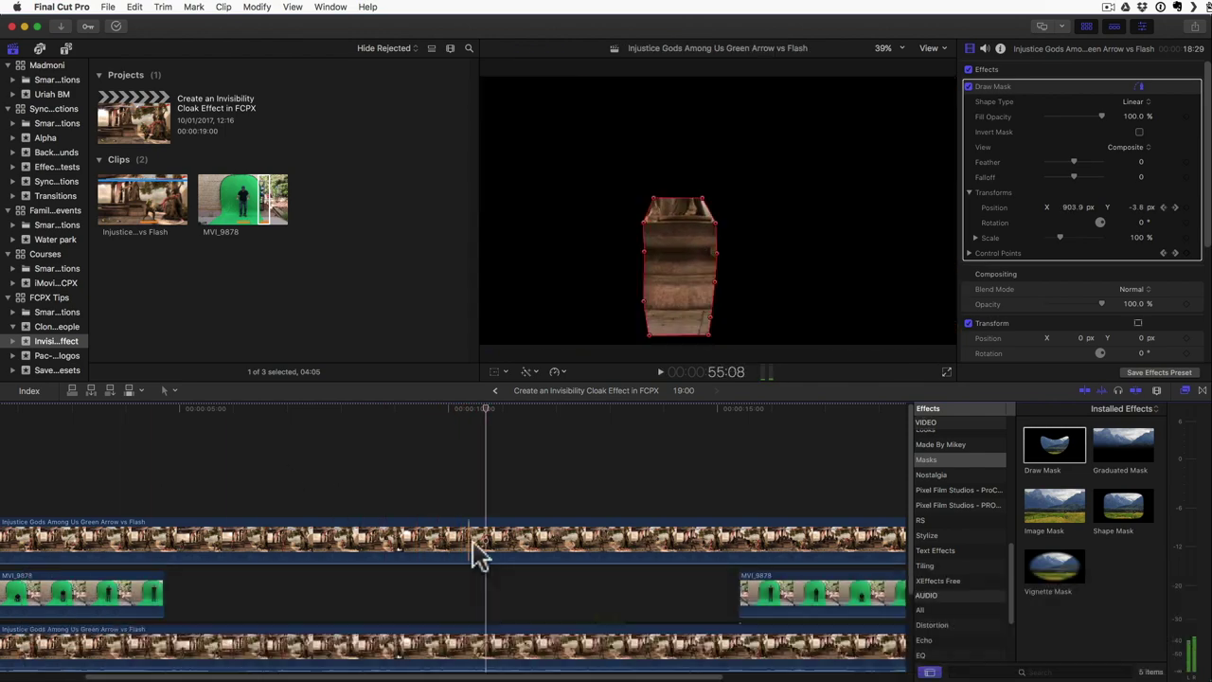
- Apply a Gaussian blur with Amount 5 to the game-scene clip and preview it
{"action": "left_click", "coordinate": [488, 536]}
{"action": "scroll", "coordinate": [975, 497], "scroll_direction": "up", "scroll_amount": 5}
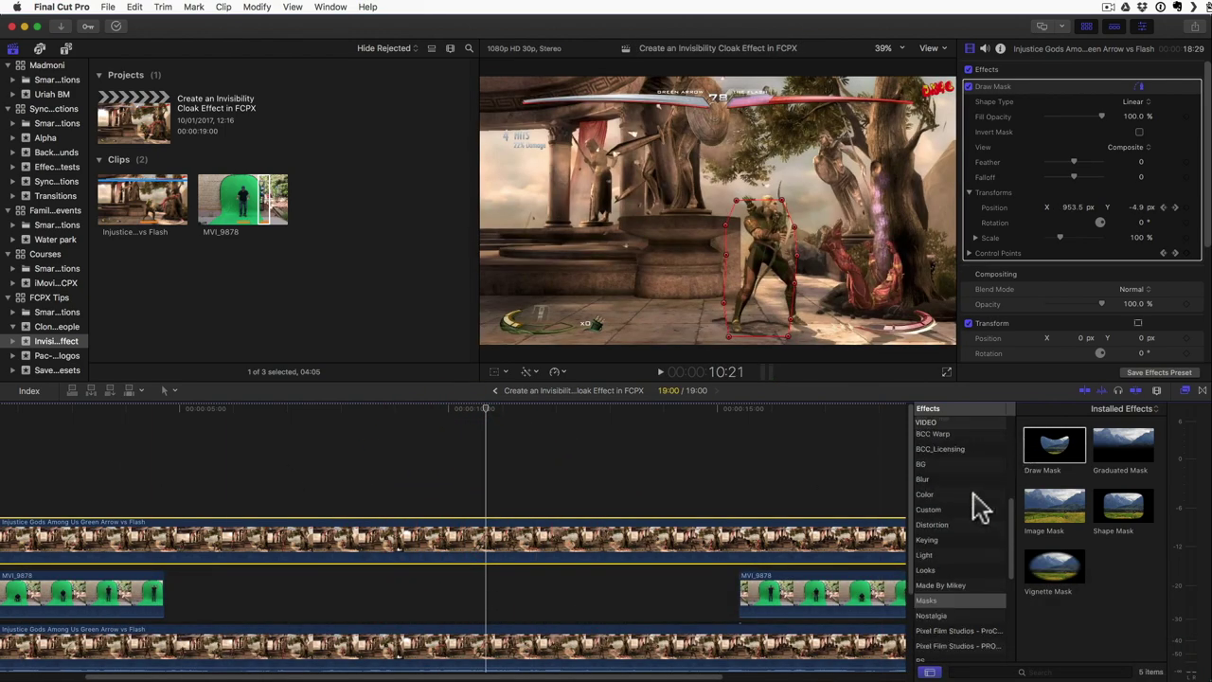
{"action": "left_click", "coordinate": [924, 479]}
{"action": "left_click_drag", "start_coordinate": [1056, 511], "coordinate": [475, 537]}
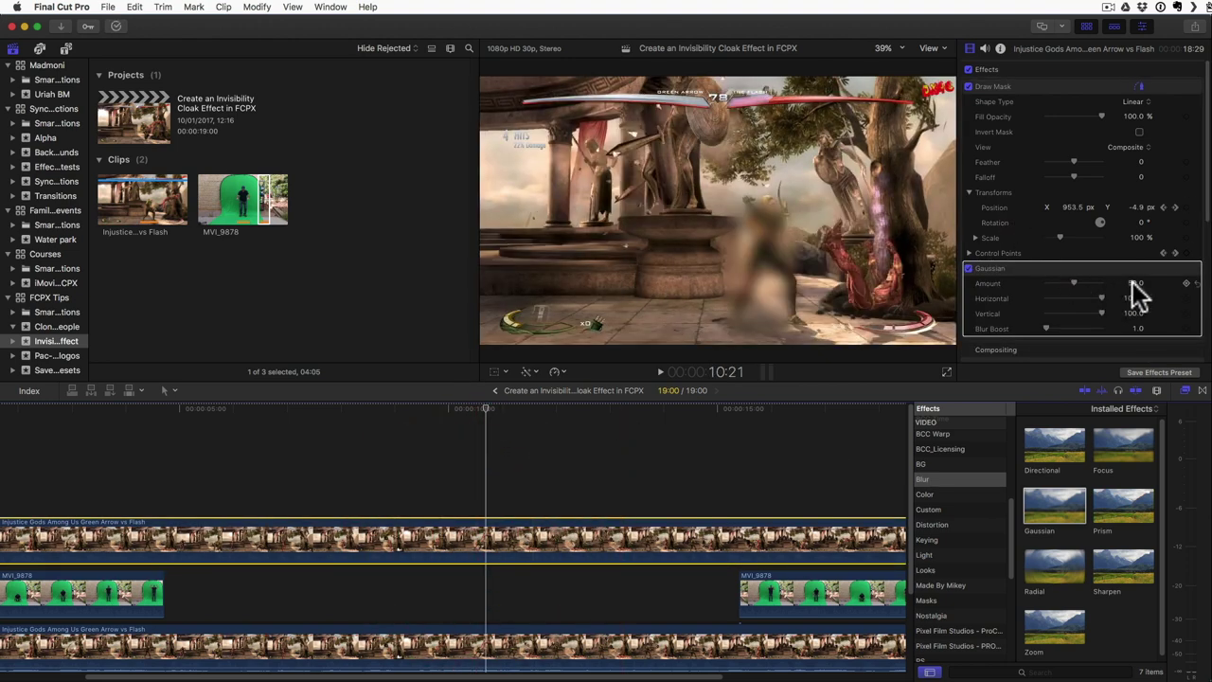
{"action": "left_click", "coordinate": [1134, 284]}
{"action": "type", "text": "5"}
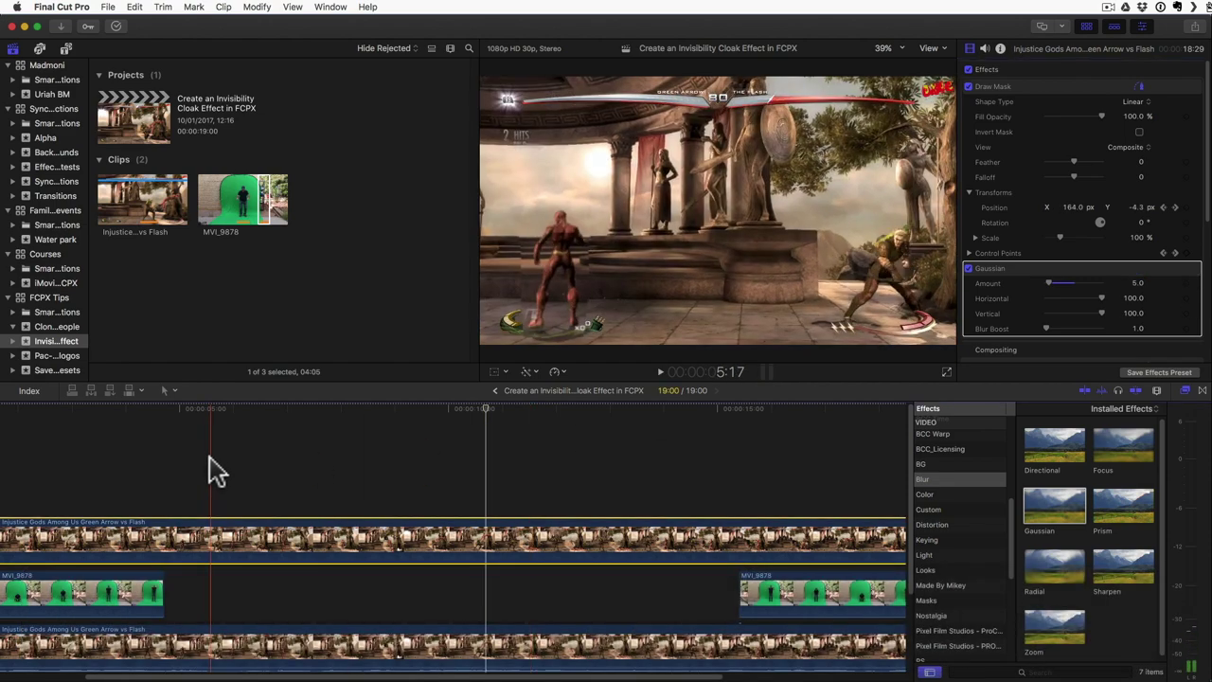
{"action": "key", "text": "space"}
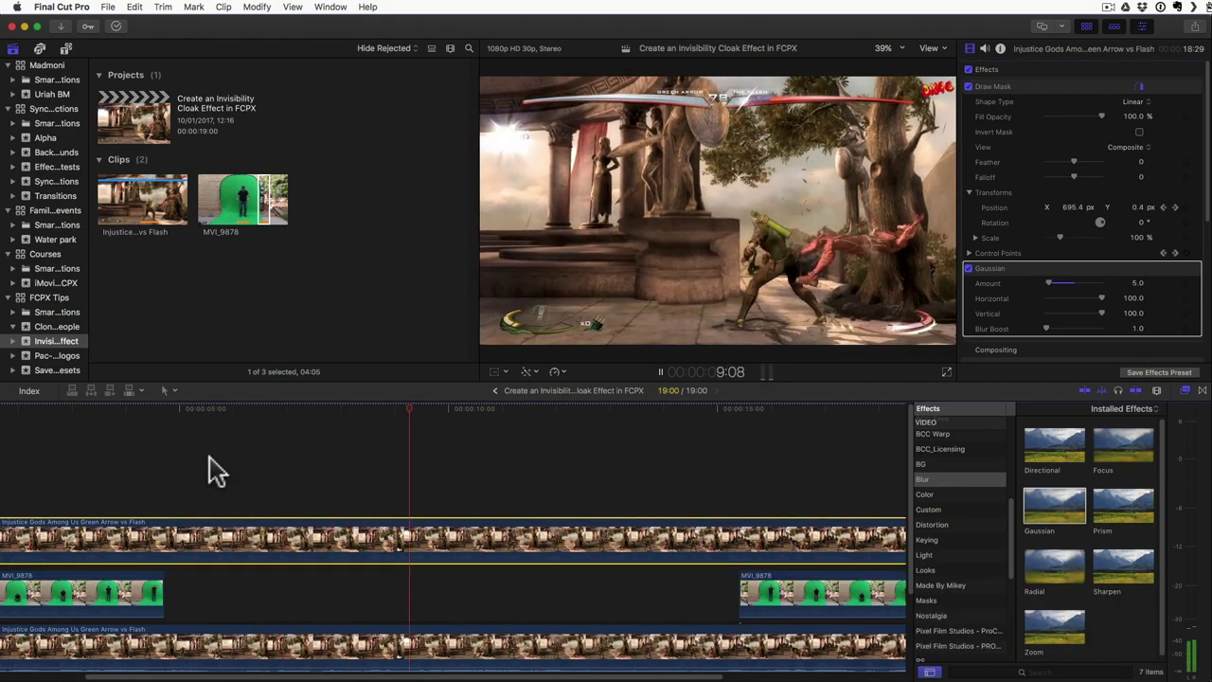
{"action": "key", "text": "space"}
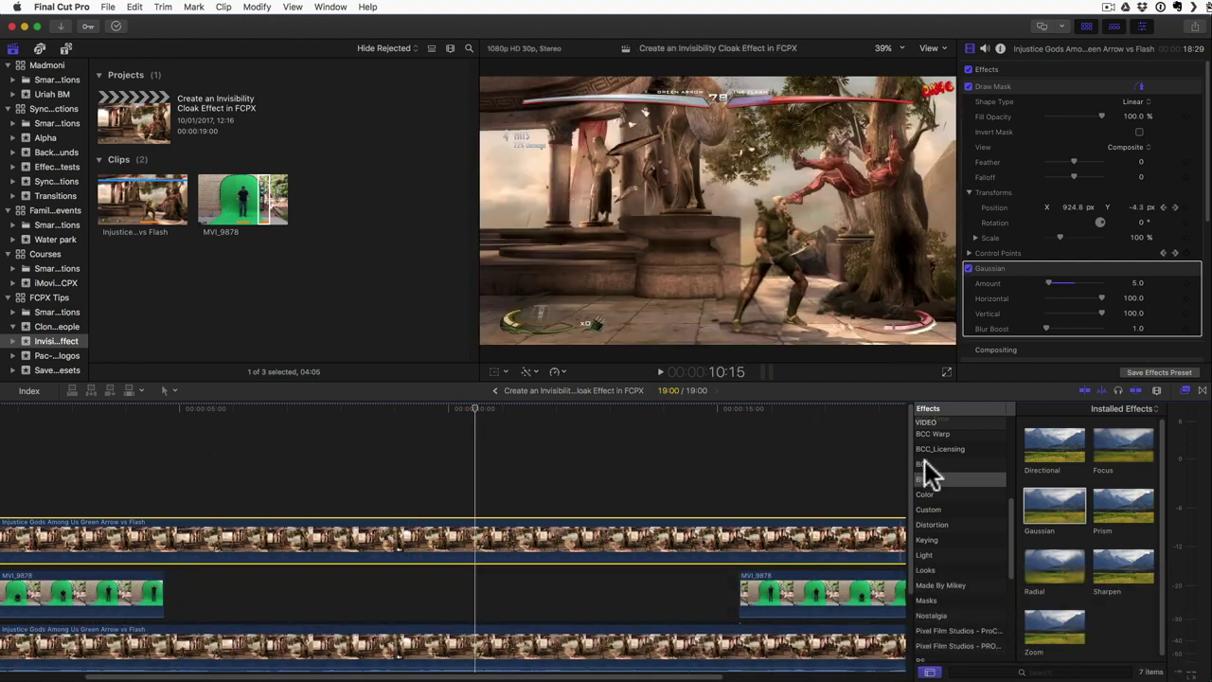
- Add the Glow effect to the game-scene clip and play the composite from the start
{"action": "scroll", "coordinate": [943, 438], "scroll_direction": "up", "scroll_amount": 5}
{"action": "left_click", "coordinate": [926, 451]}
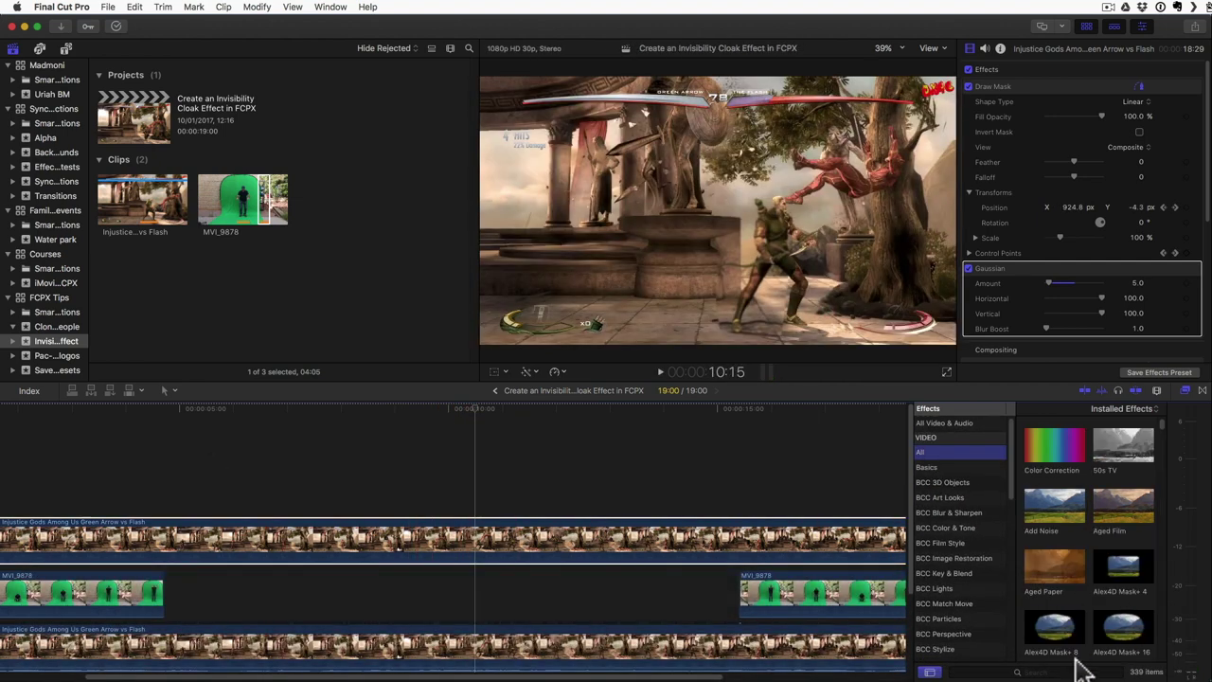
{"action": "left_click", "coordinate": [1061, 672]}
{"action": "type", "text": "glow"}
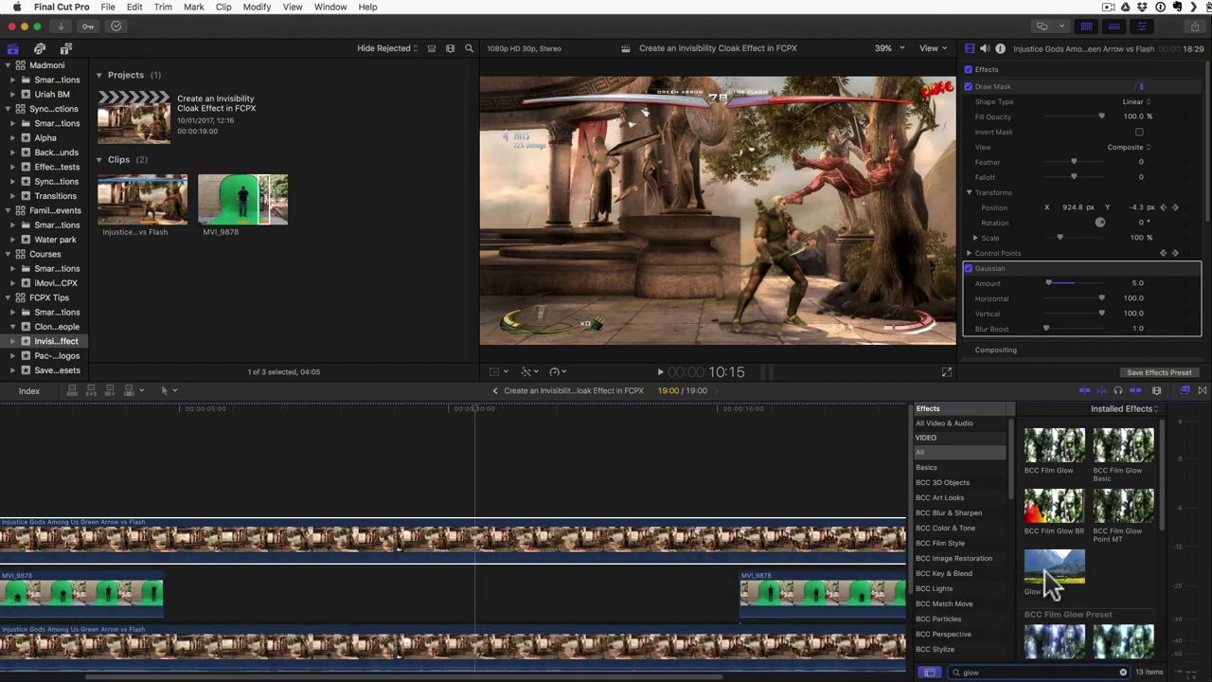
{"action": "left_click_drag", "start_coordinate": [1057, 568], "coordinate": [487, 547]}
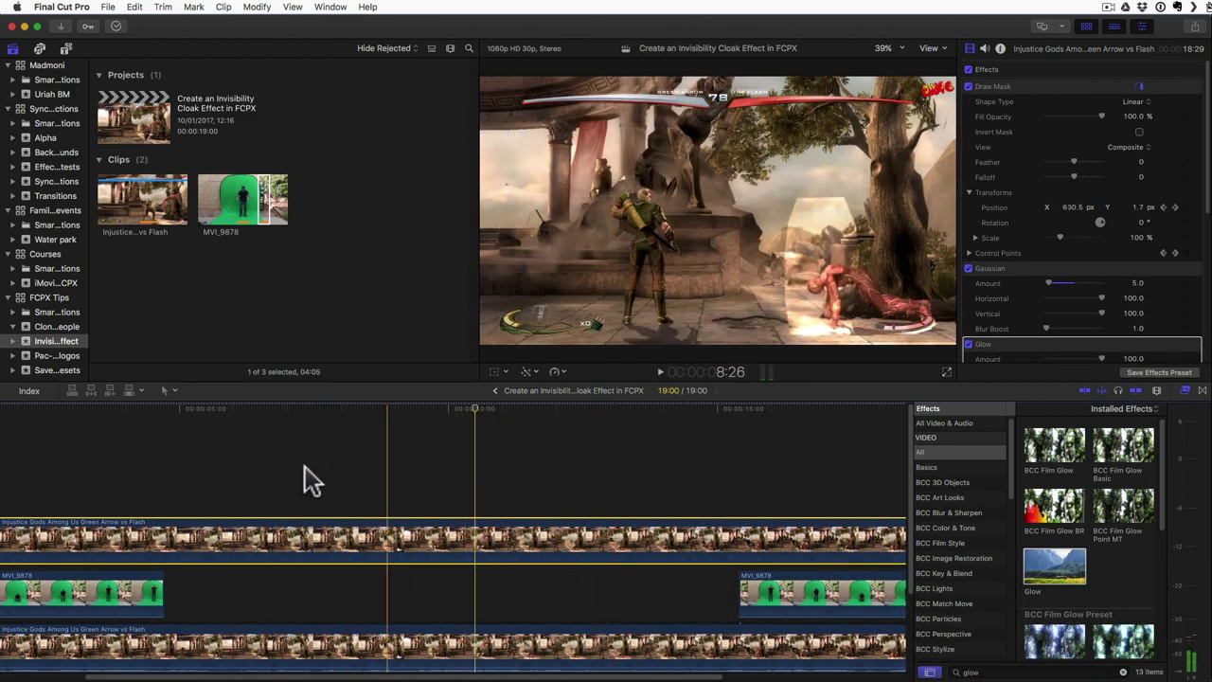
{"action": "scroll", "coordinate": [119, 455], "scroll_direction": "left", "scroll_amount": 5}
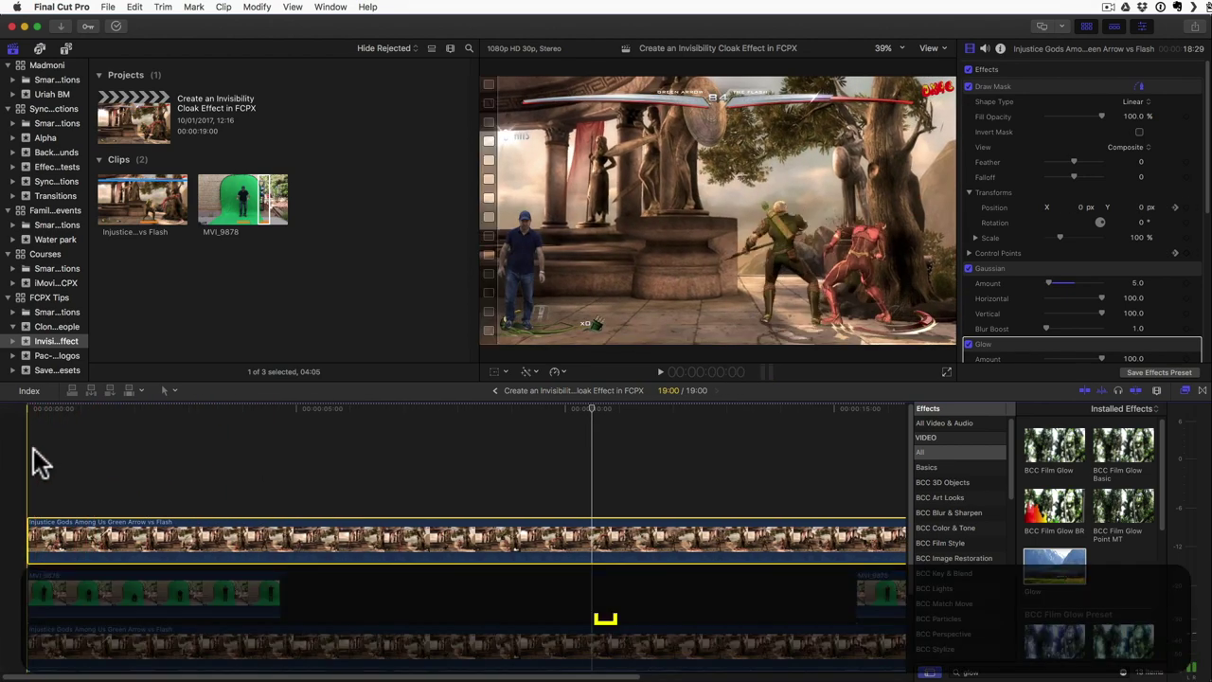
{"action": "key", "text": "space"}
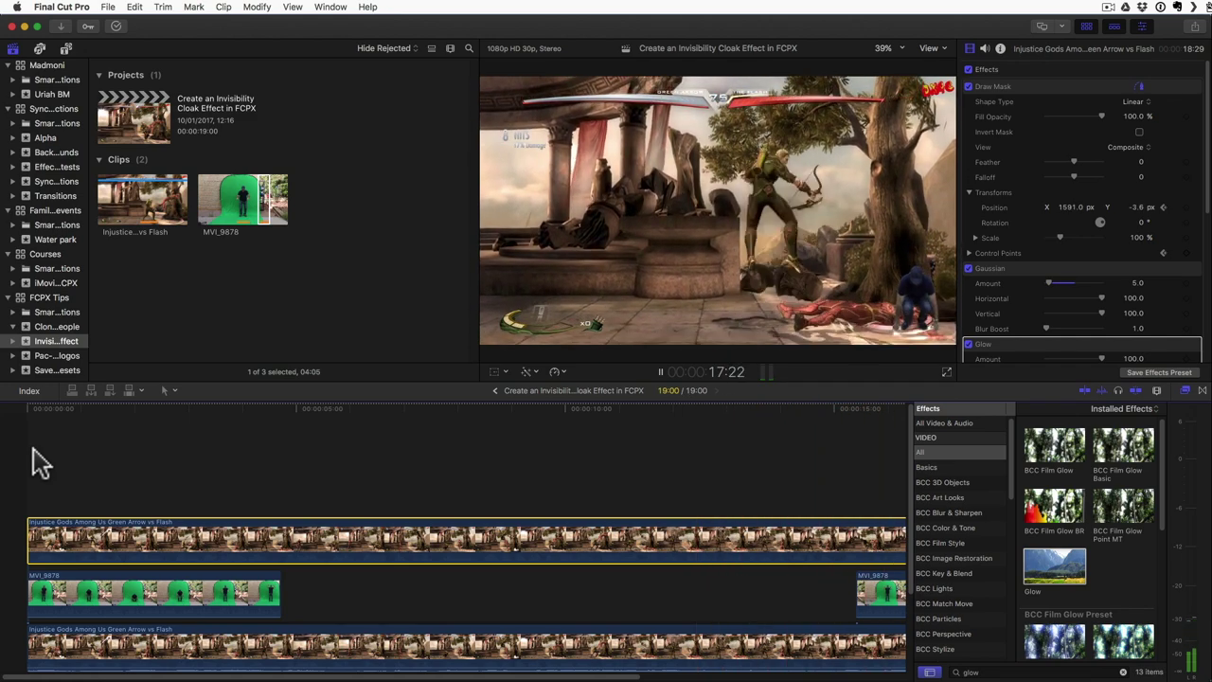
- Grade the first MVI_9878 clip's exposure: highlights 30%, midtones 6%, shadows -4%
{"action": "left_click", "coordinate": [151, 603]}
{"action": "key", "text": "super+6"}
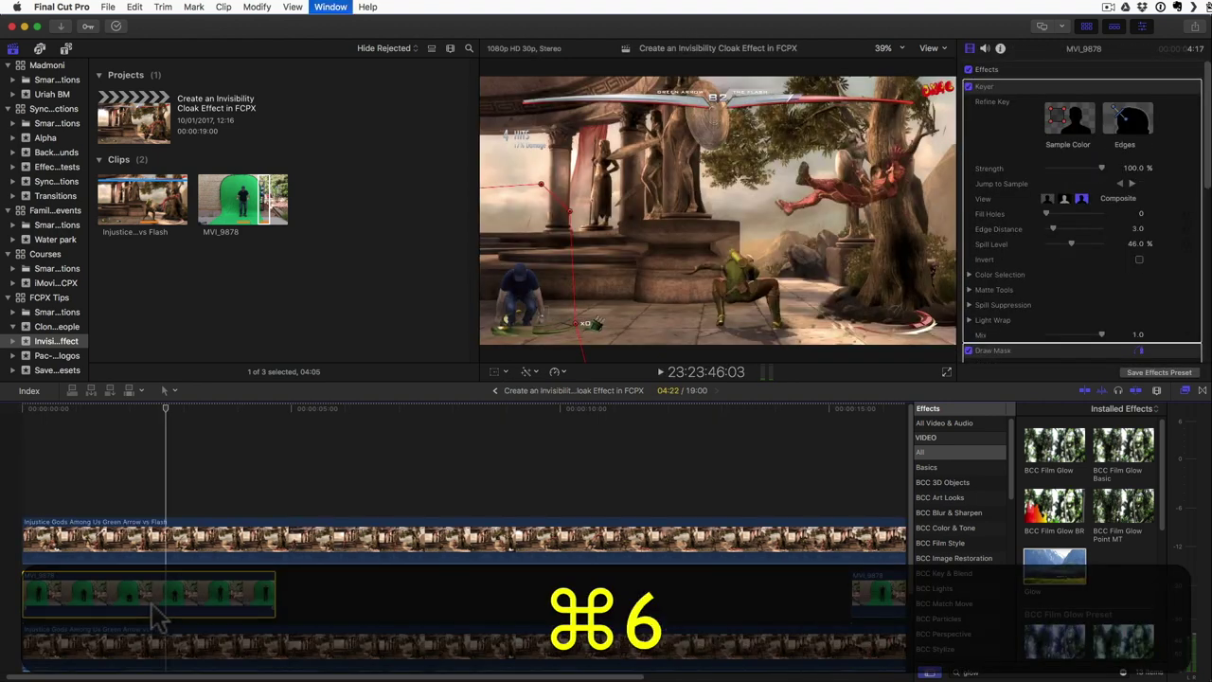
{"action": "left_click", "coordinate": [1152, 69]}
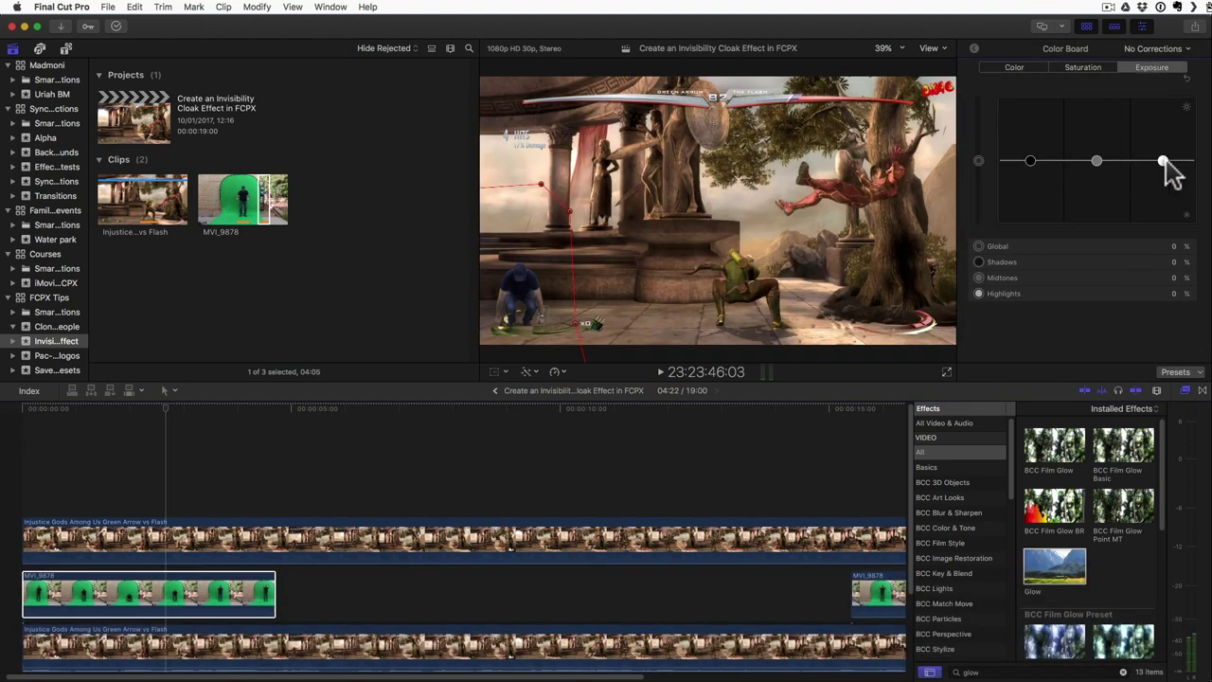
{"action": "left_click_drag", "start_coordinate": [1164, 161], "coordinate": [1164, 142]}
{"action": "left_click_drag", "start_coordinate": [1097, 161], "coordinate": [1031, 162]}
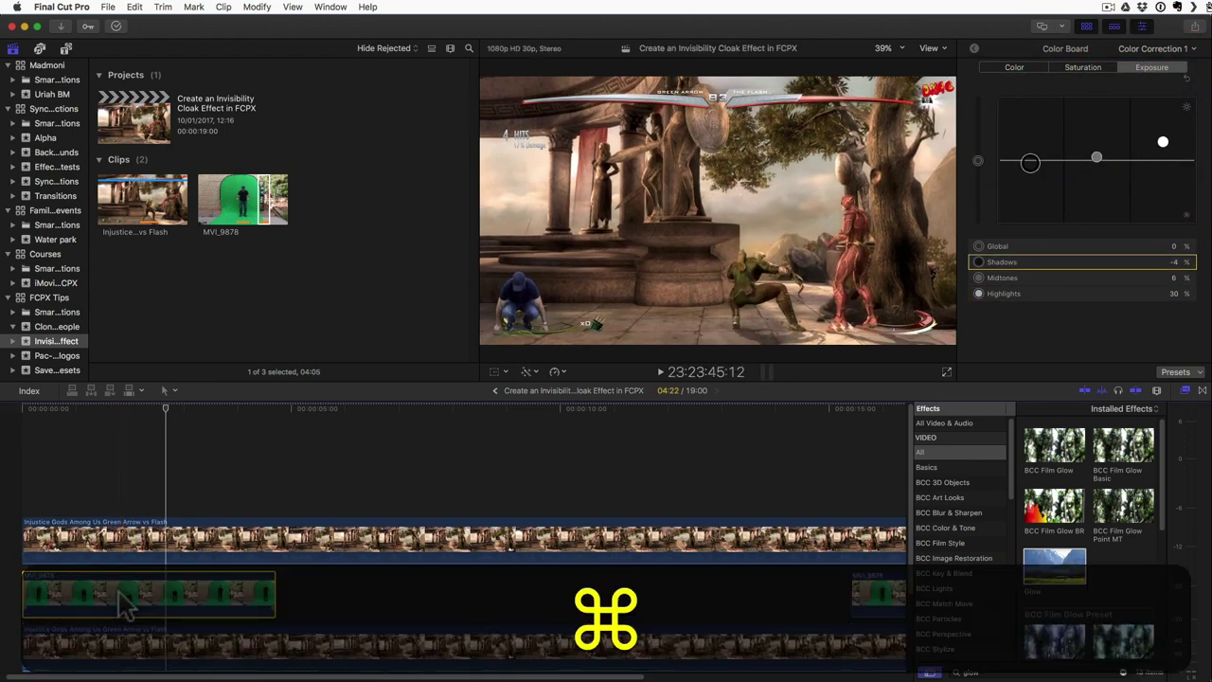
- Copy the clip and paste only Color Correction 1 onto the second MVI_9878 clip
{"action": "key", "text": "super+c"}
{"action": "left_click", "coordinate": [874, 604]}
{"action": "key", "text": "super+shift+v"}
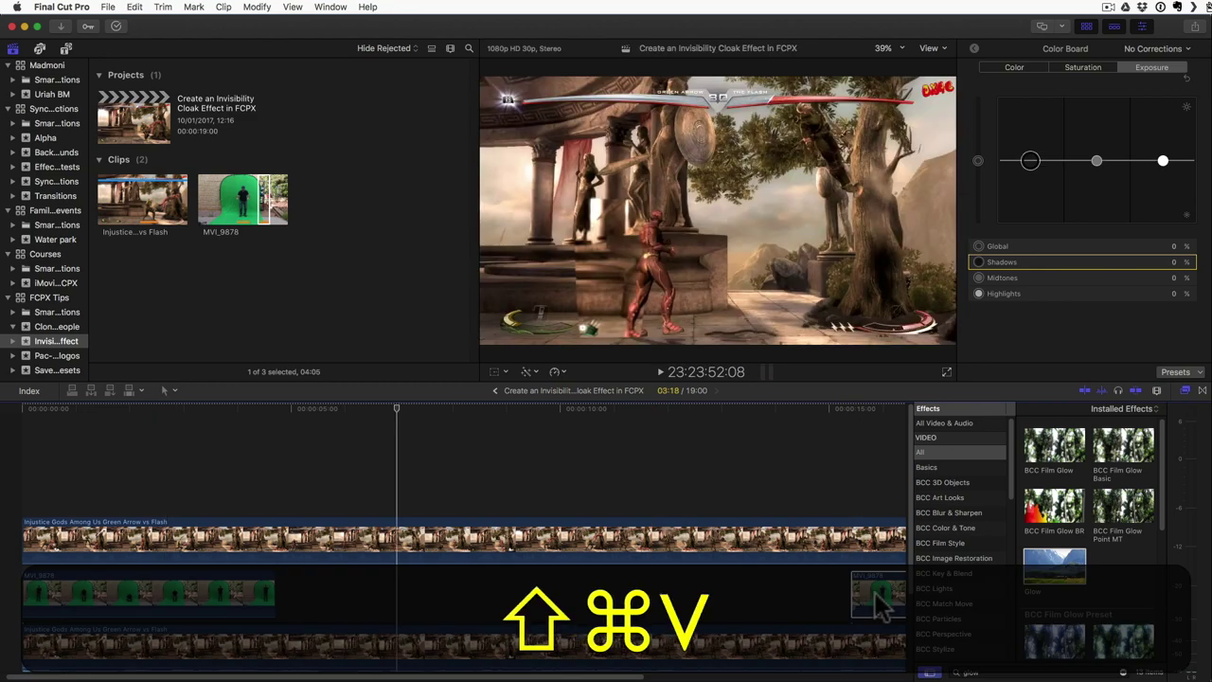
{"action": "left_click", "coordinate": [818, 257]}
{"action": "left_click", "coordinate": [687, 256]}
{"action": "left_click", "coordinate": [698, 310]}
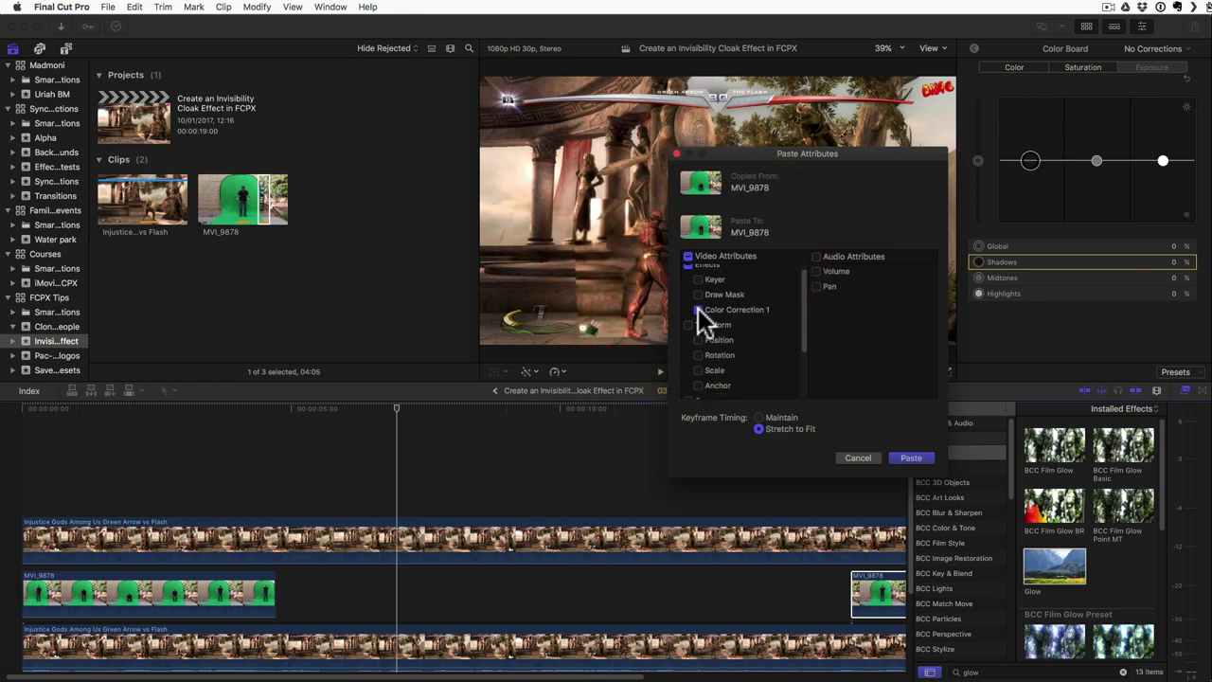
{"action": "left_click", "coordinate": [912, 458]}
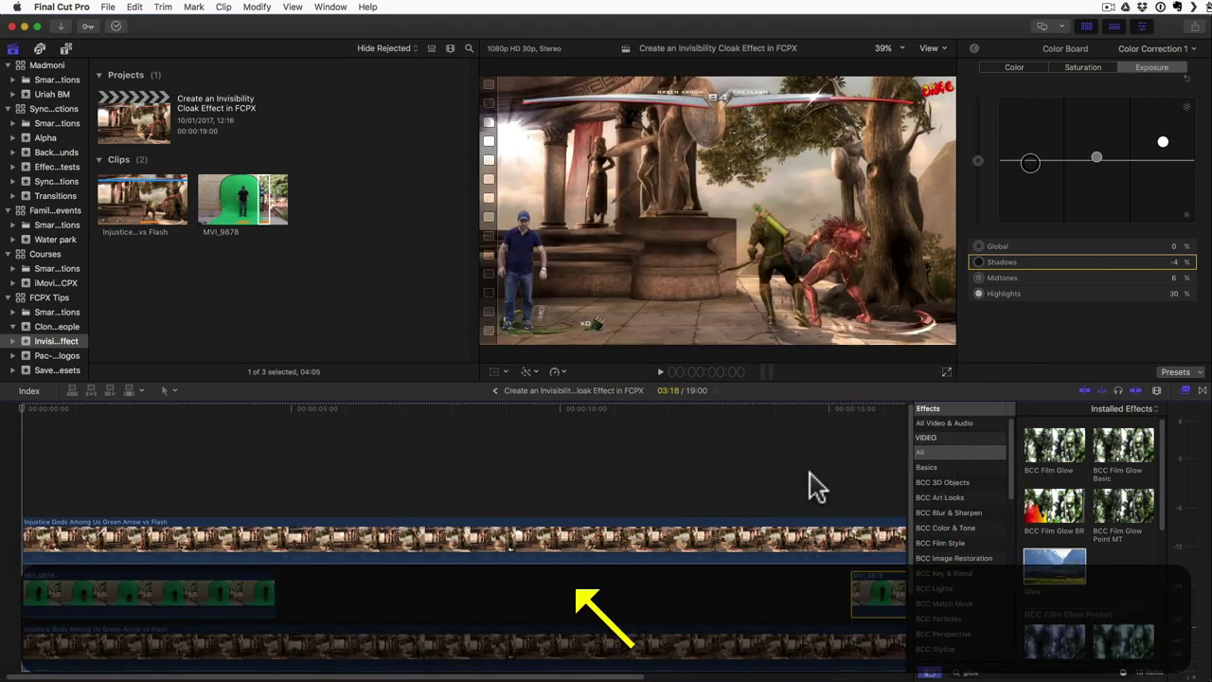
{"action": "key", "text": "space"}
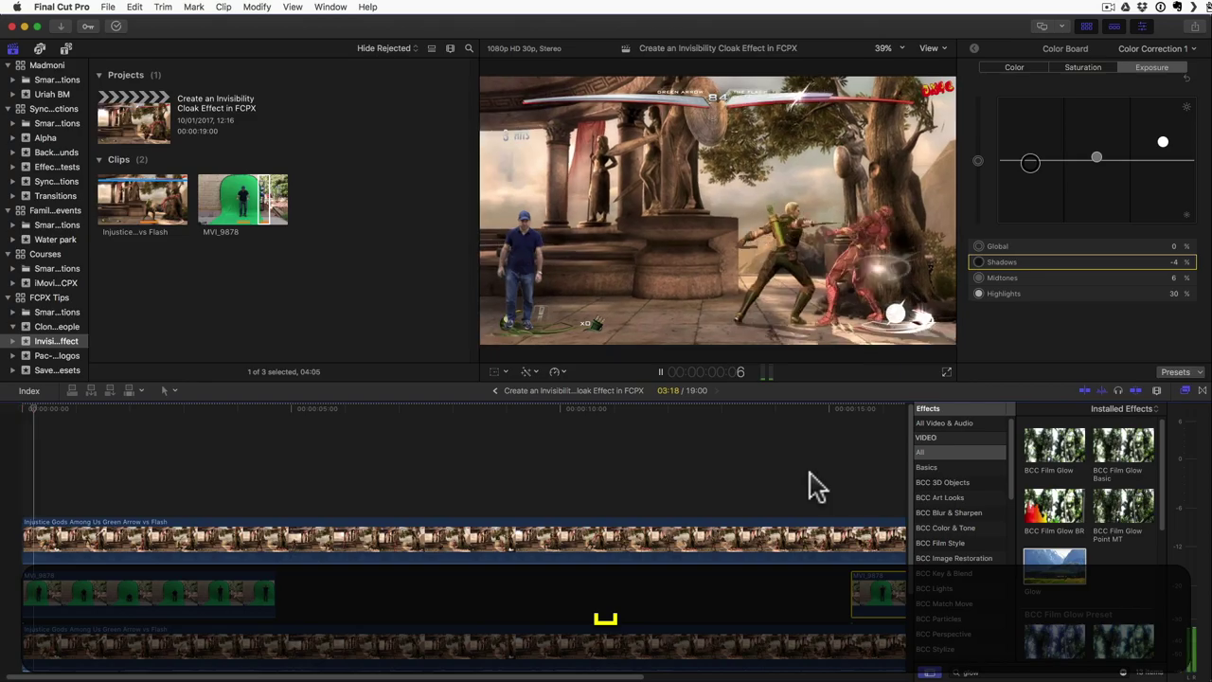